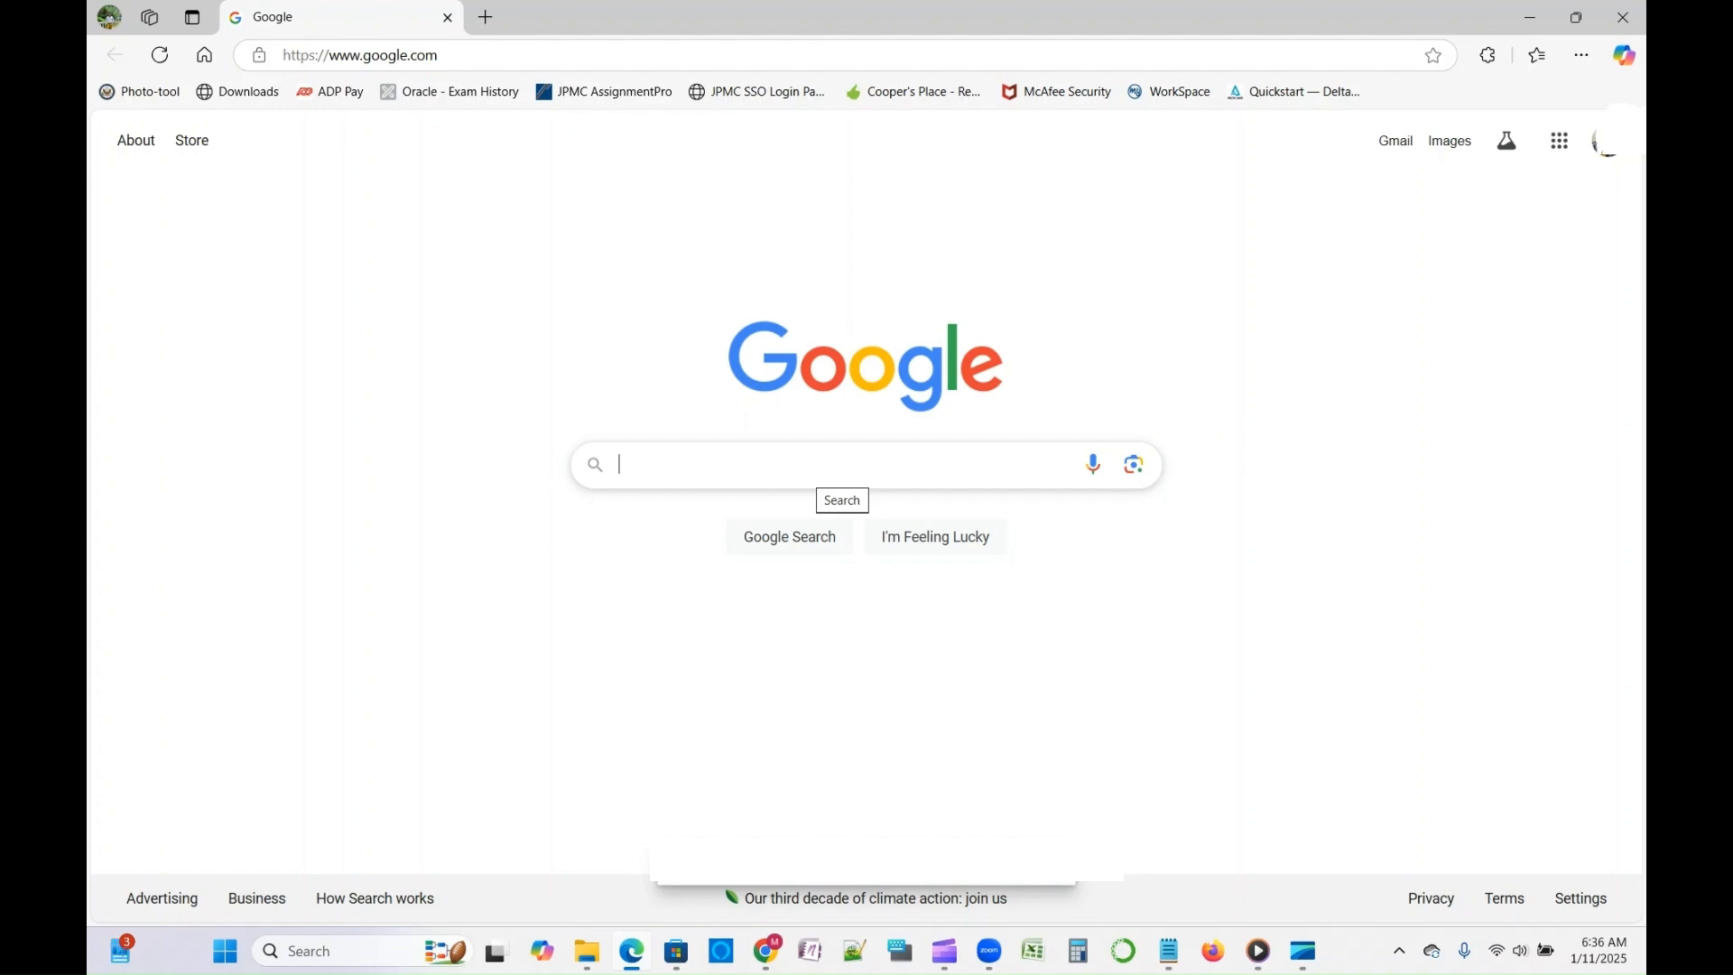
# - Search the web for "github", open the GitHub website and go to its sign-up page
pyautogui.write('github')
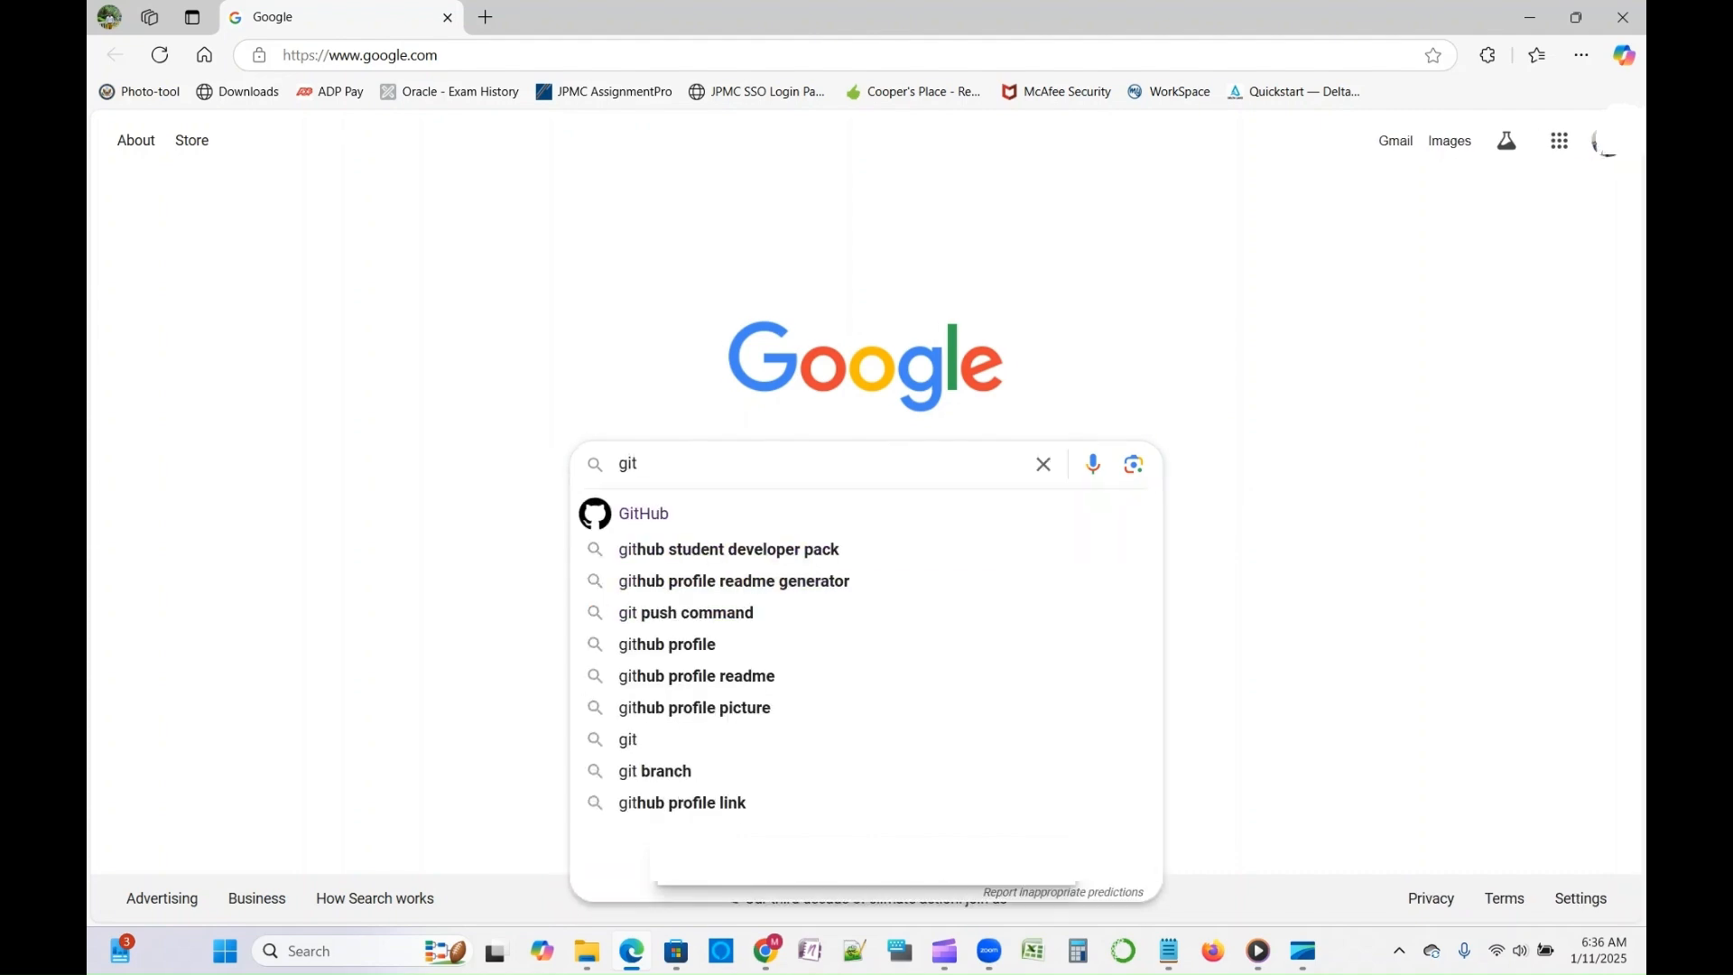
pyautogui.press('Return')
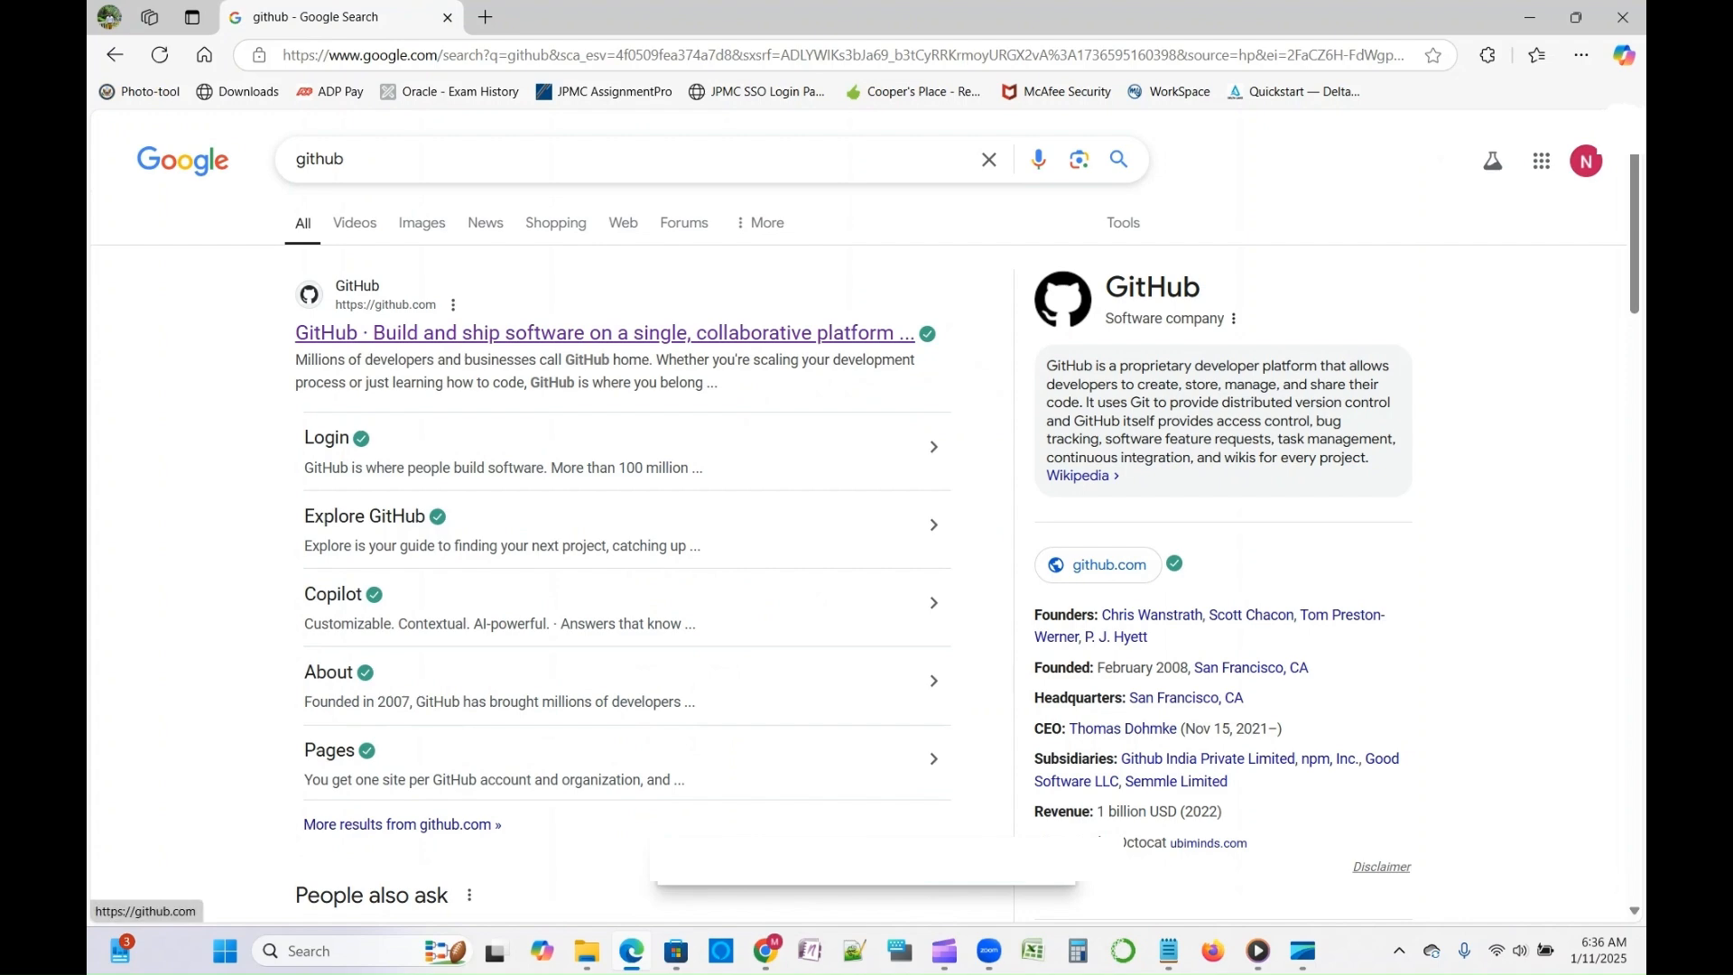
pyautogui.click(596, 333)
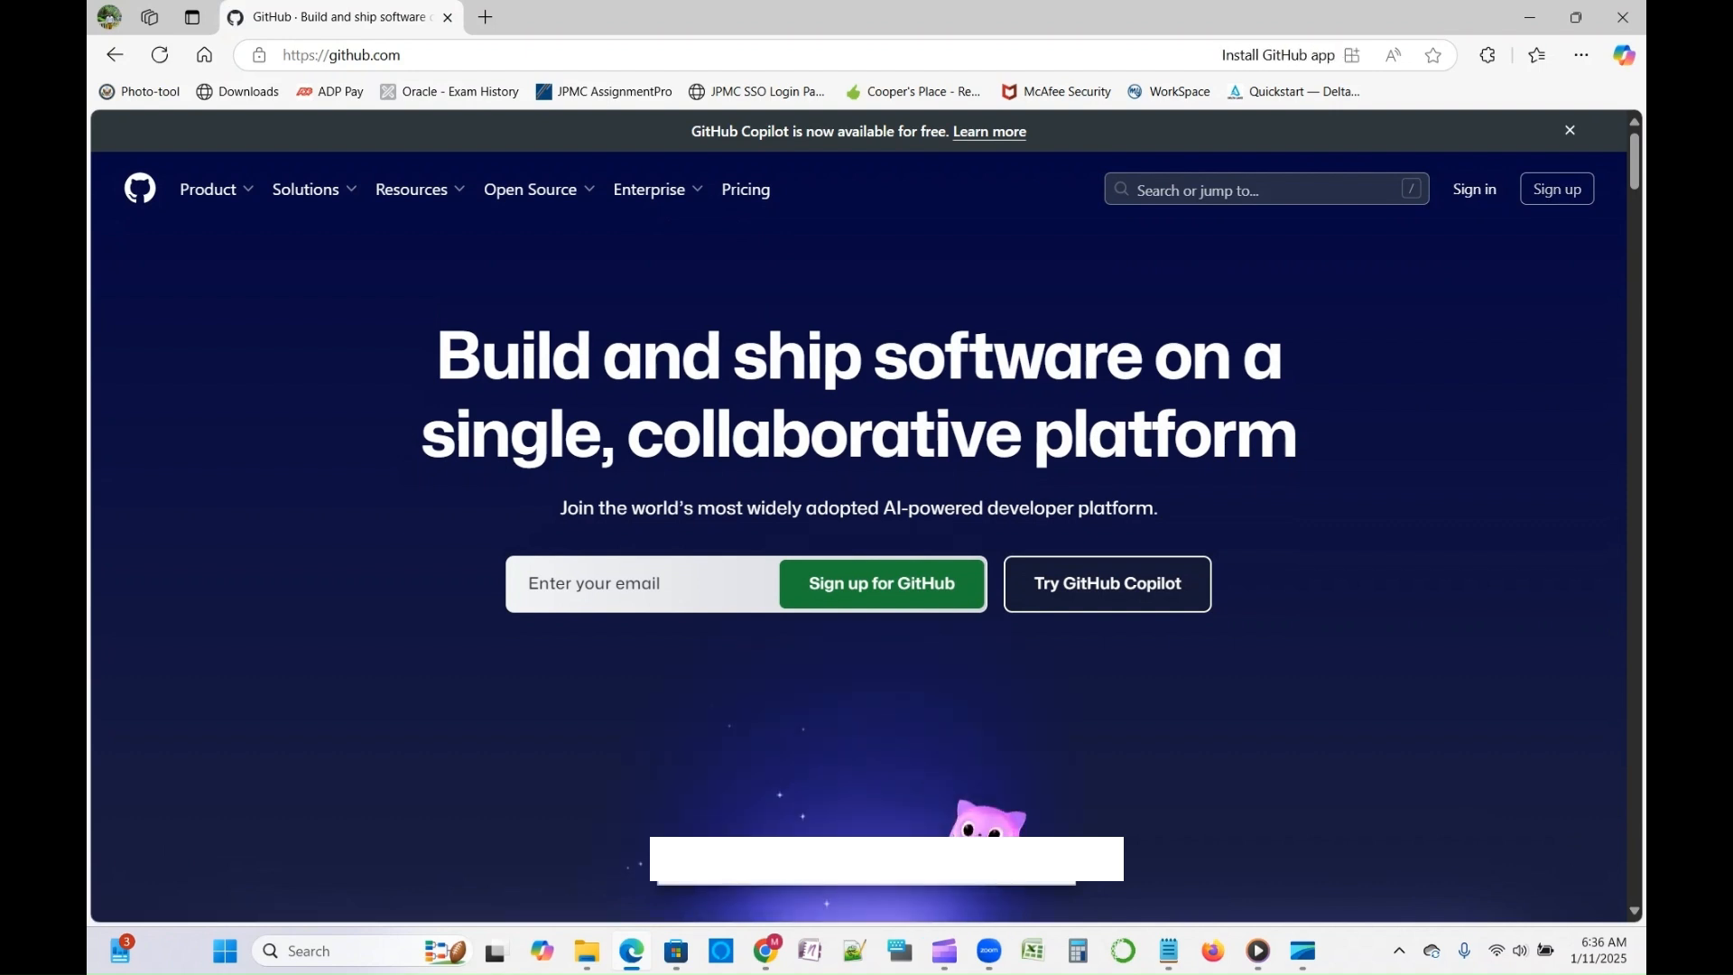
pyautogui.click(1557, 188)
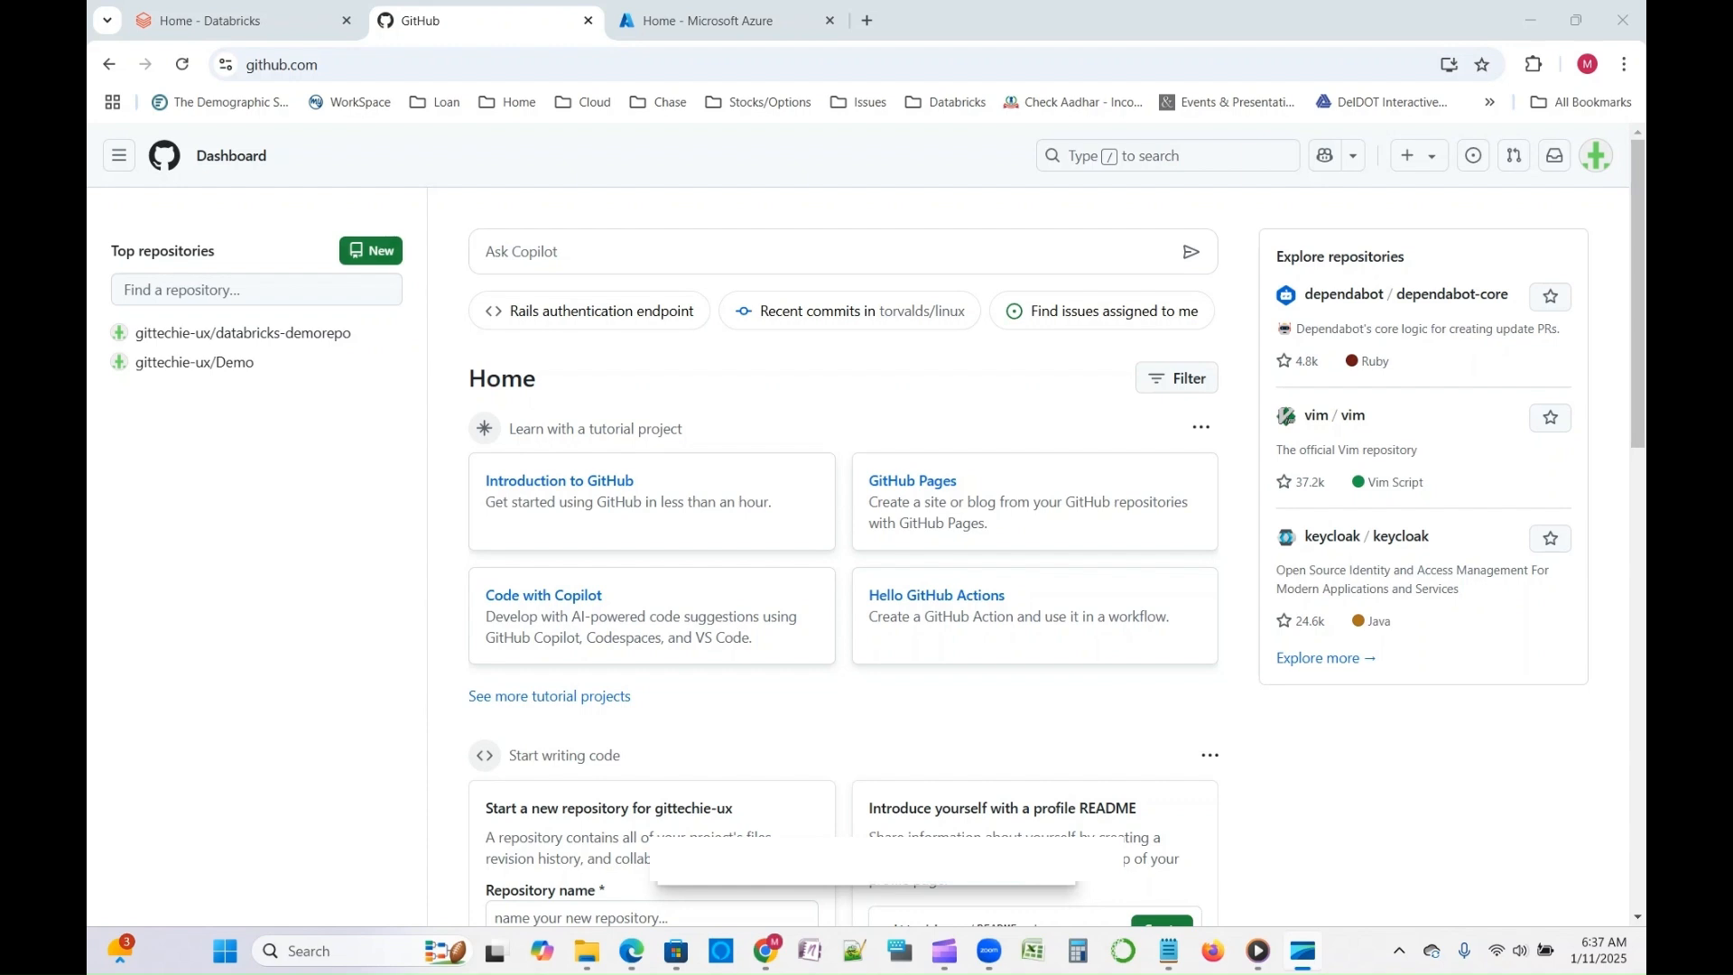
# - Start a new repository from the GitHub dashboard and name it Demo-repo
pyautogui.click(371, 250)
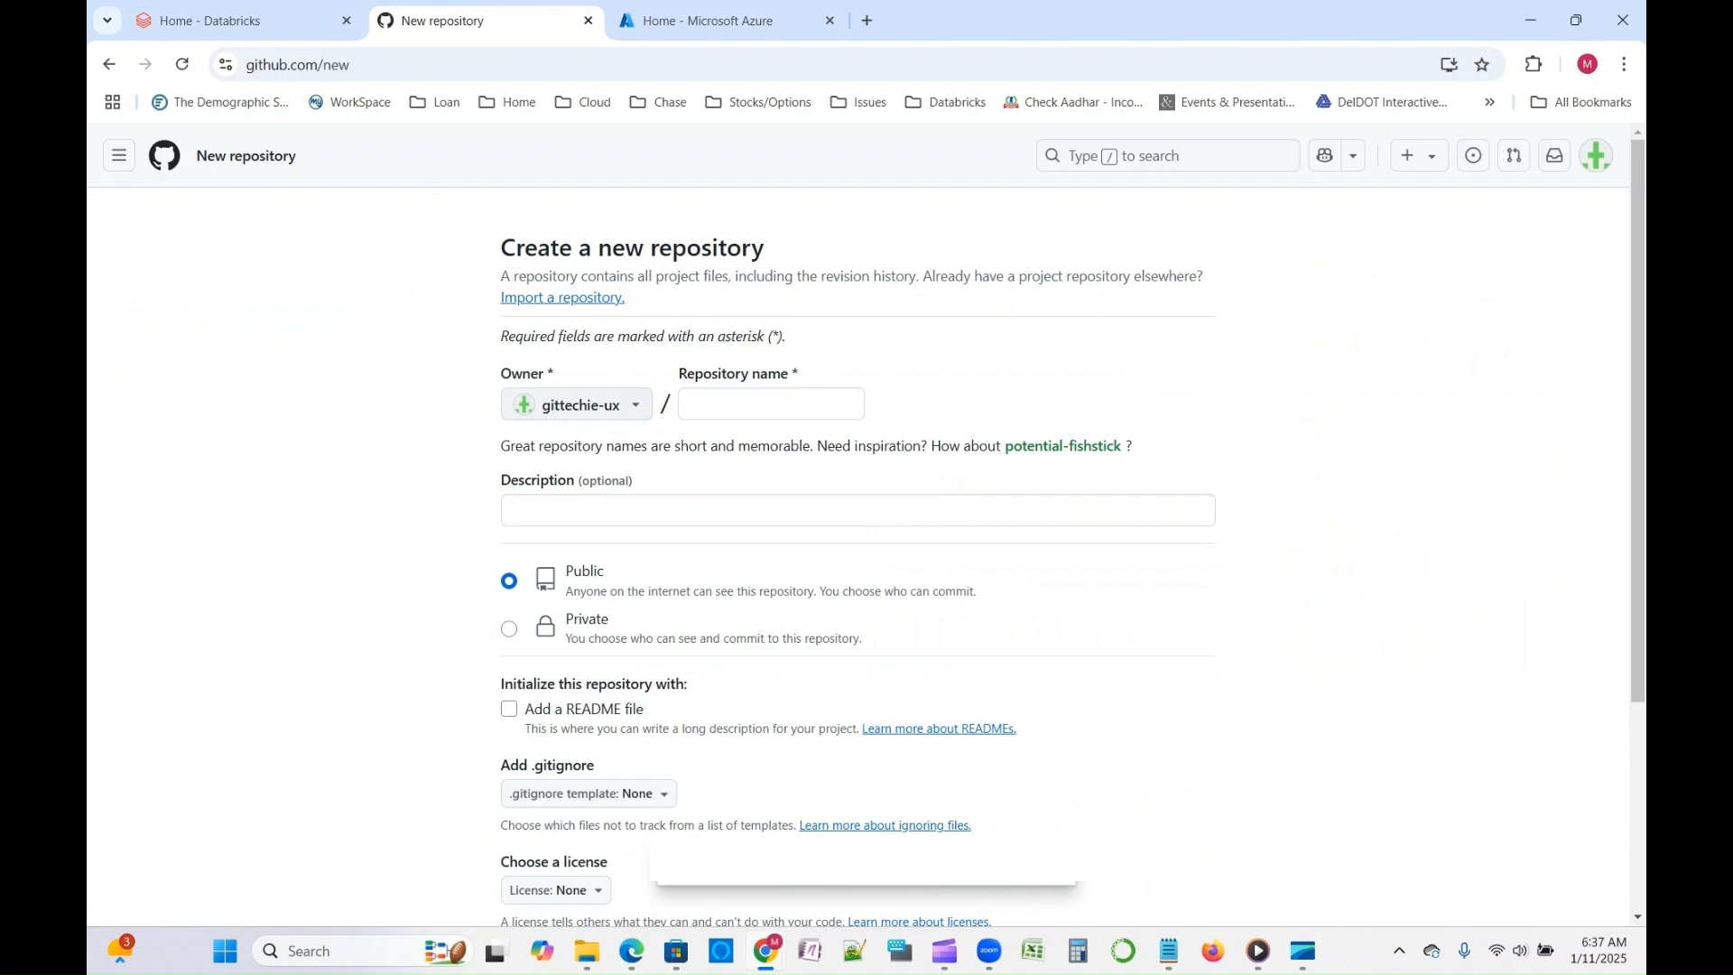
pyautogui.click(771, 405)
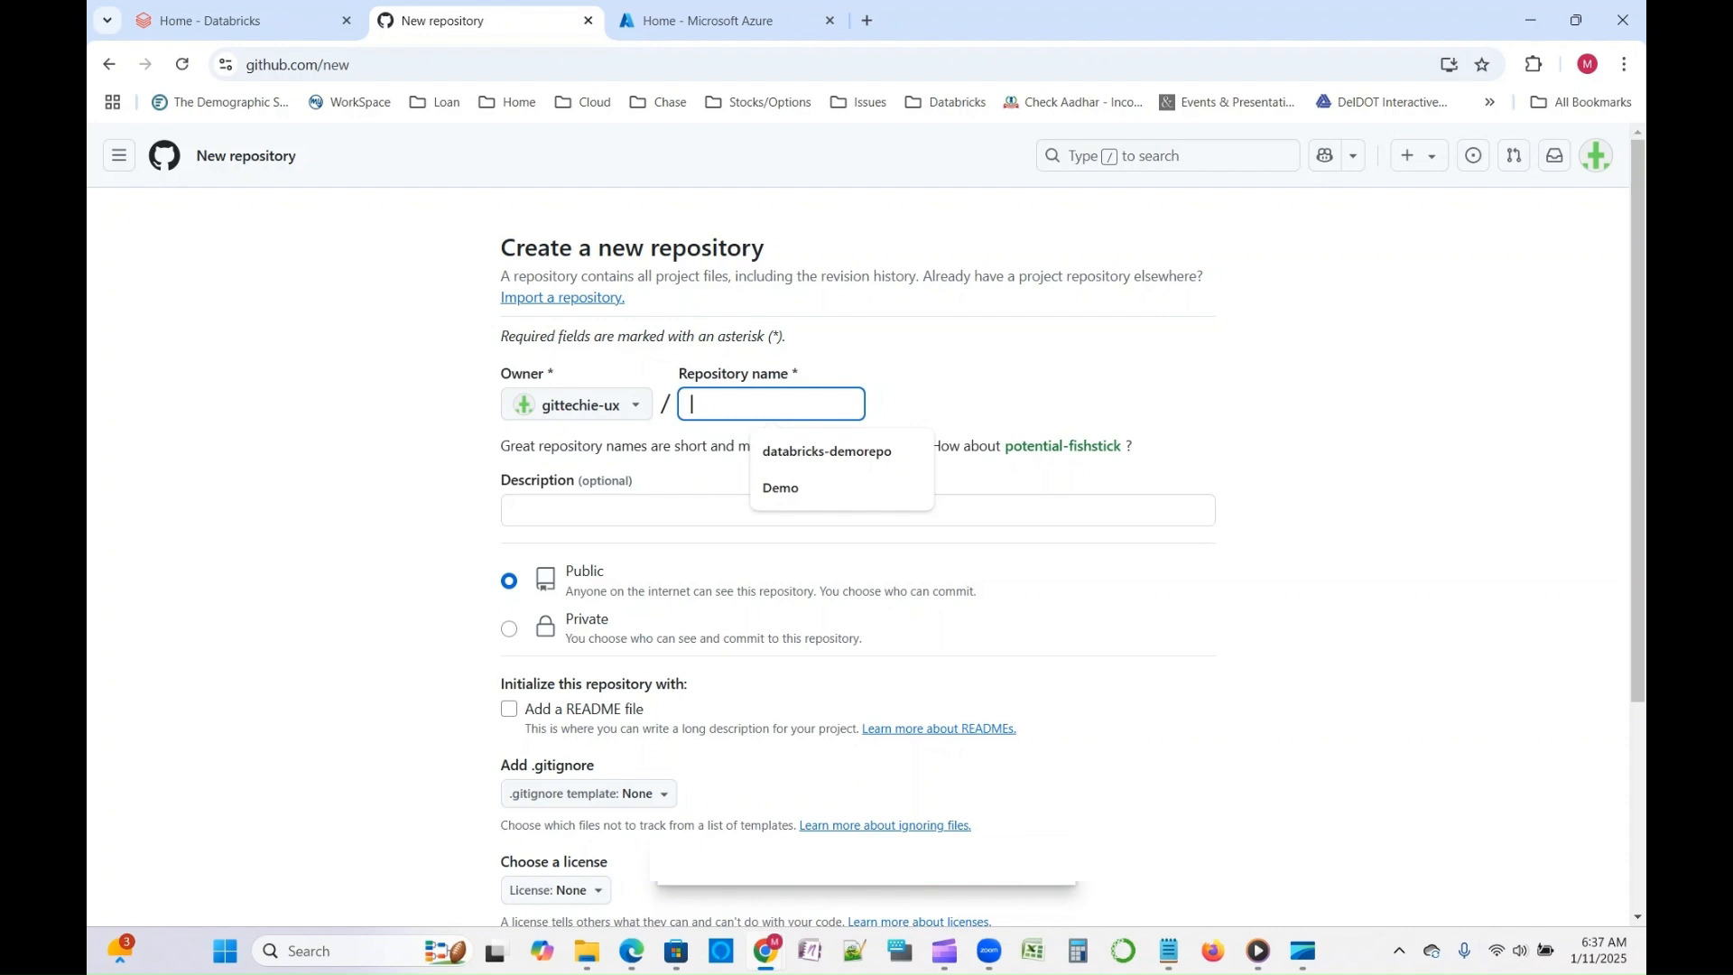
pyautogui.write('Demo-repo')
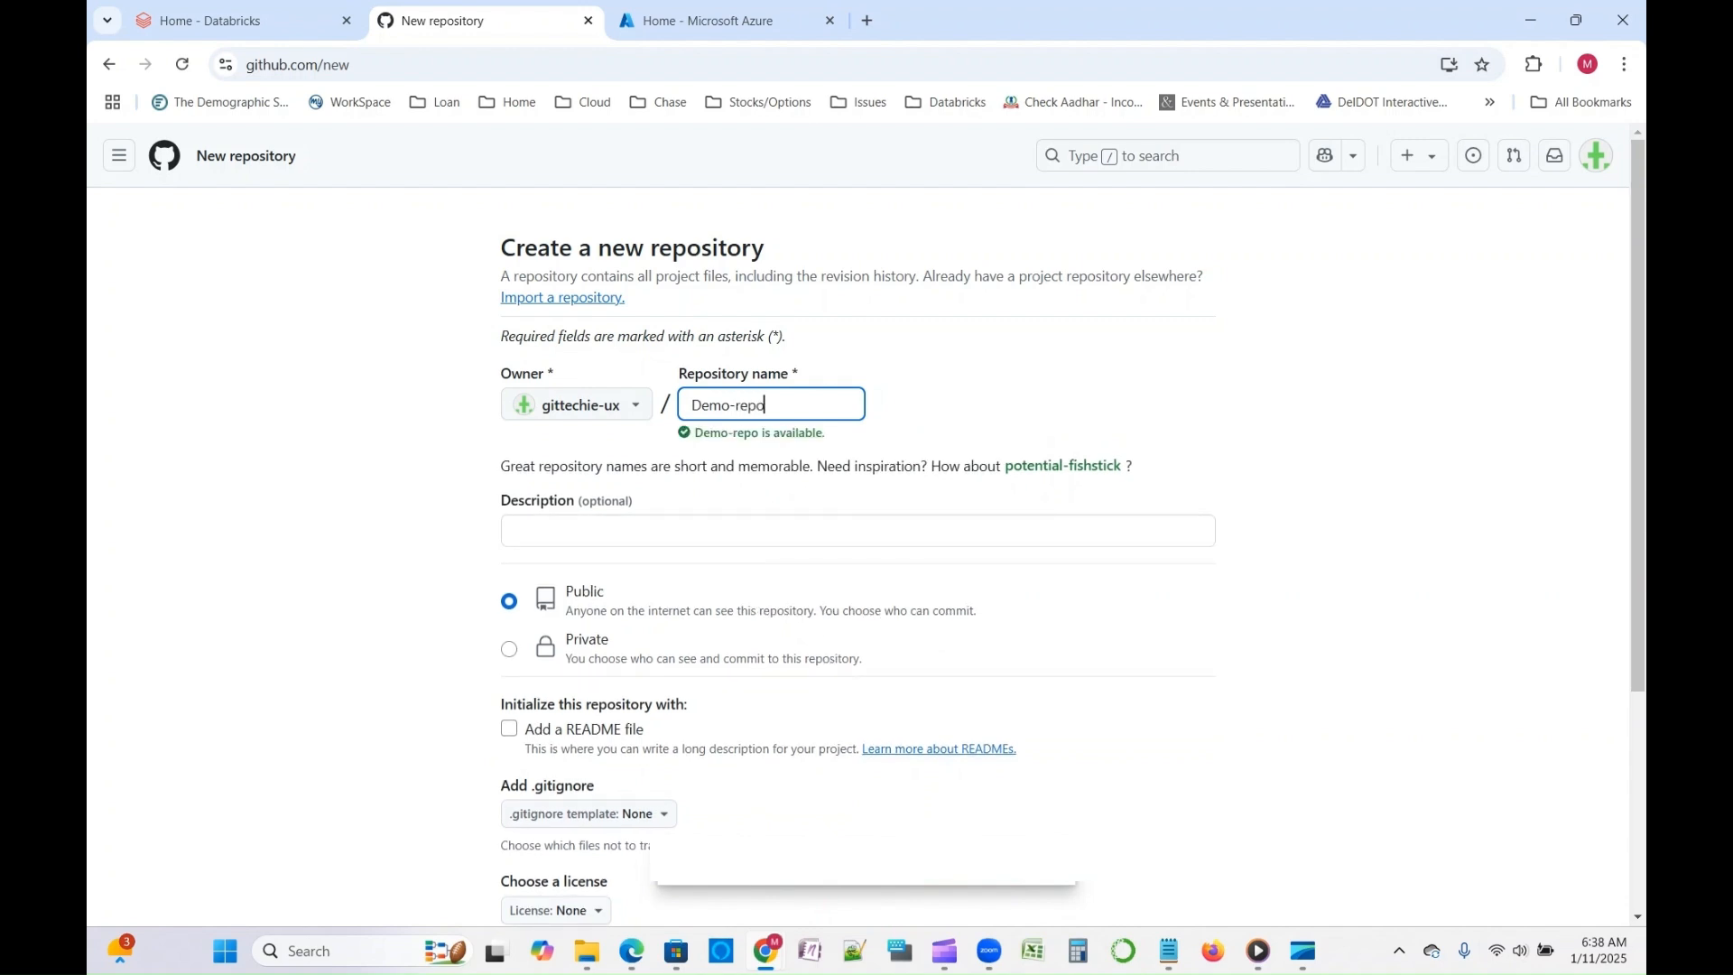
# - Enter "Repository creation for Demonstration" as the repository's description
pyautogui.click(631, 531)
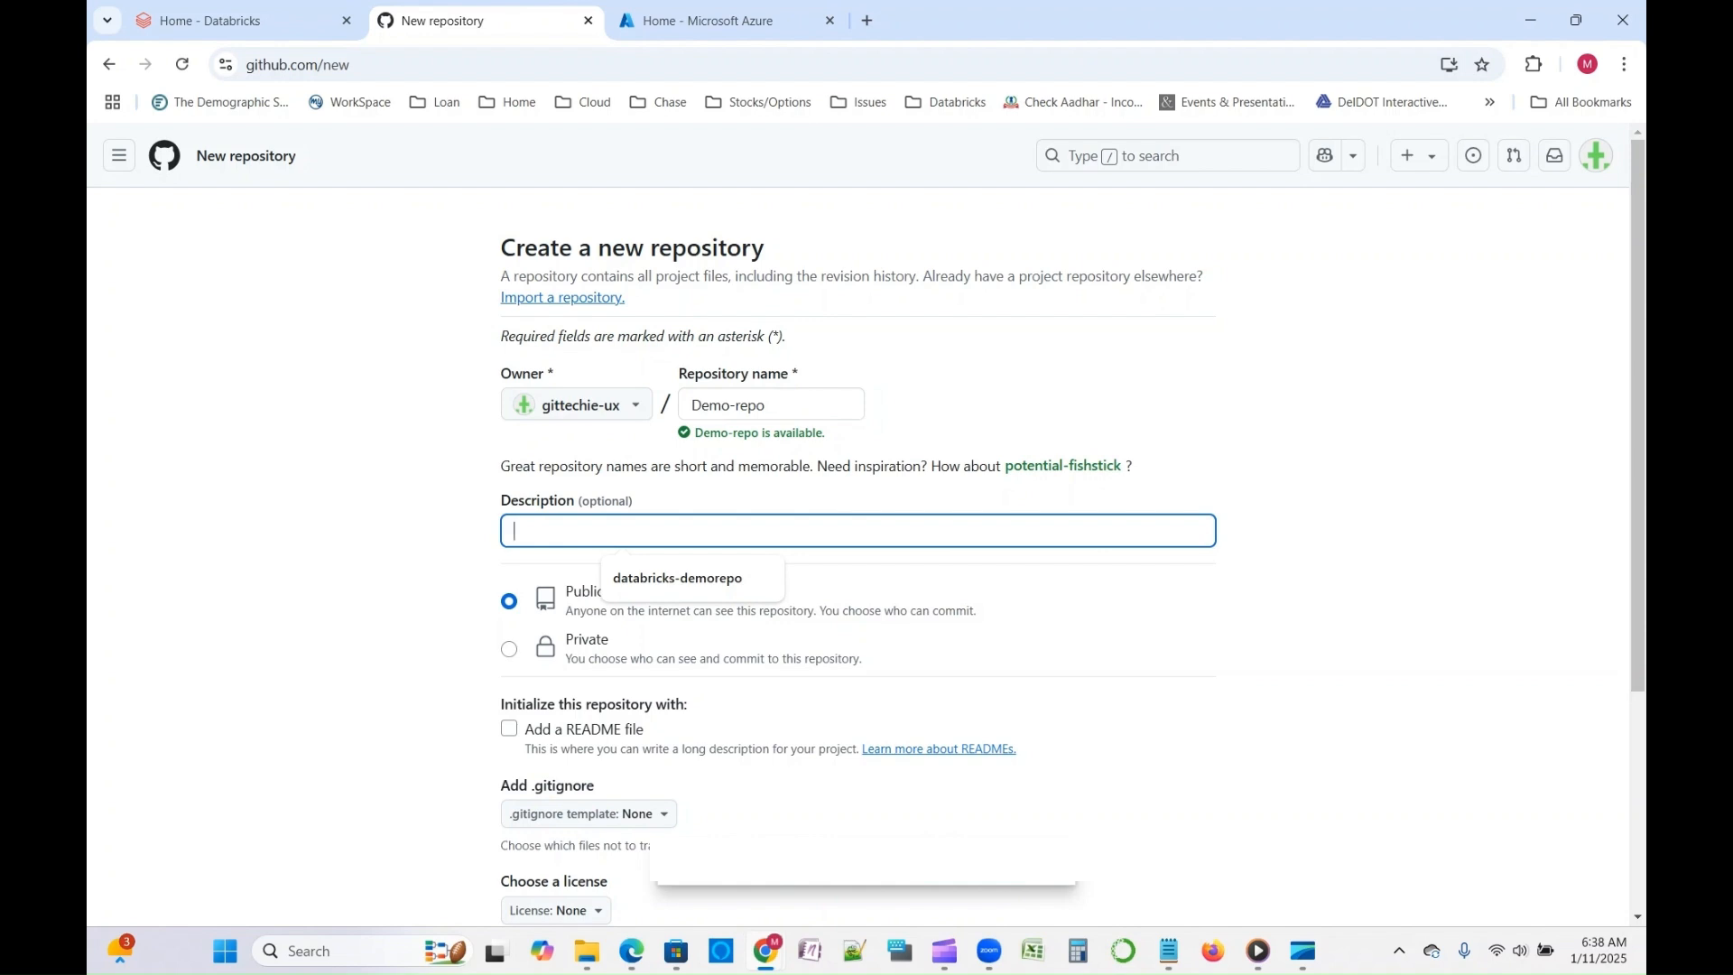
pyautogui.write('Da')
pyautogui.press('BackSpace')
pyautogui.press('BackSpace')
pyautogui.write('Repository')
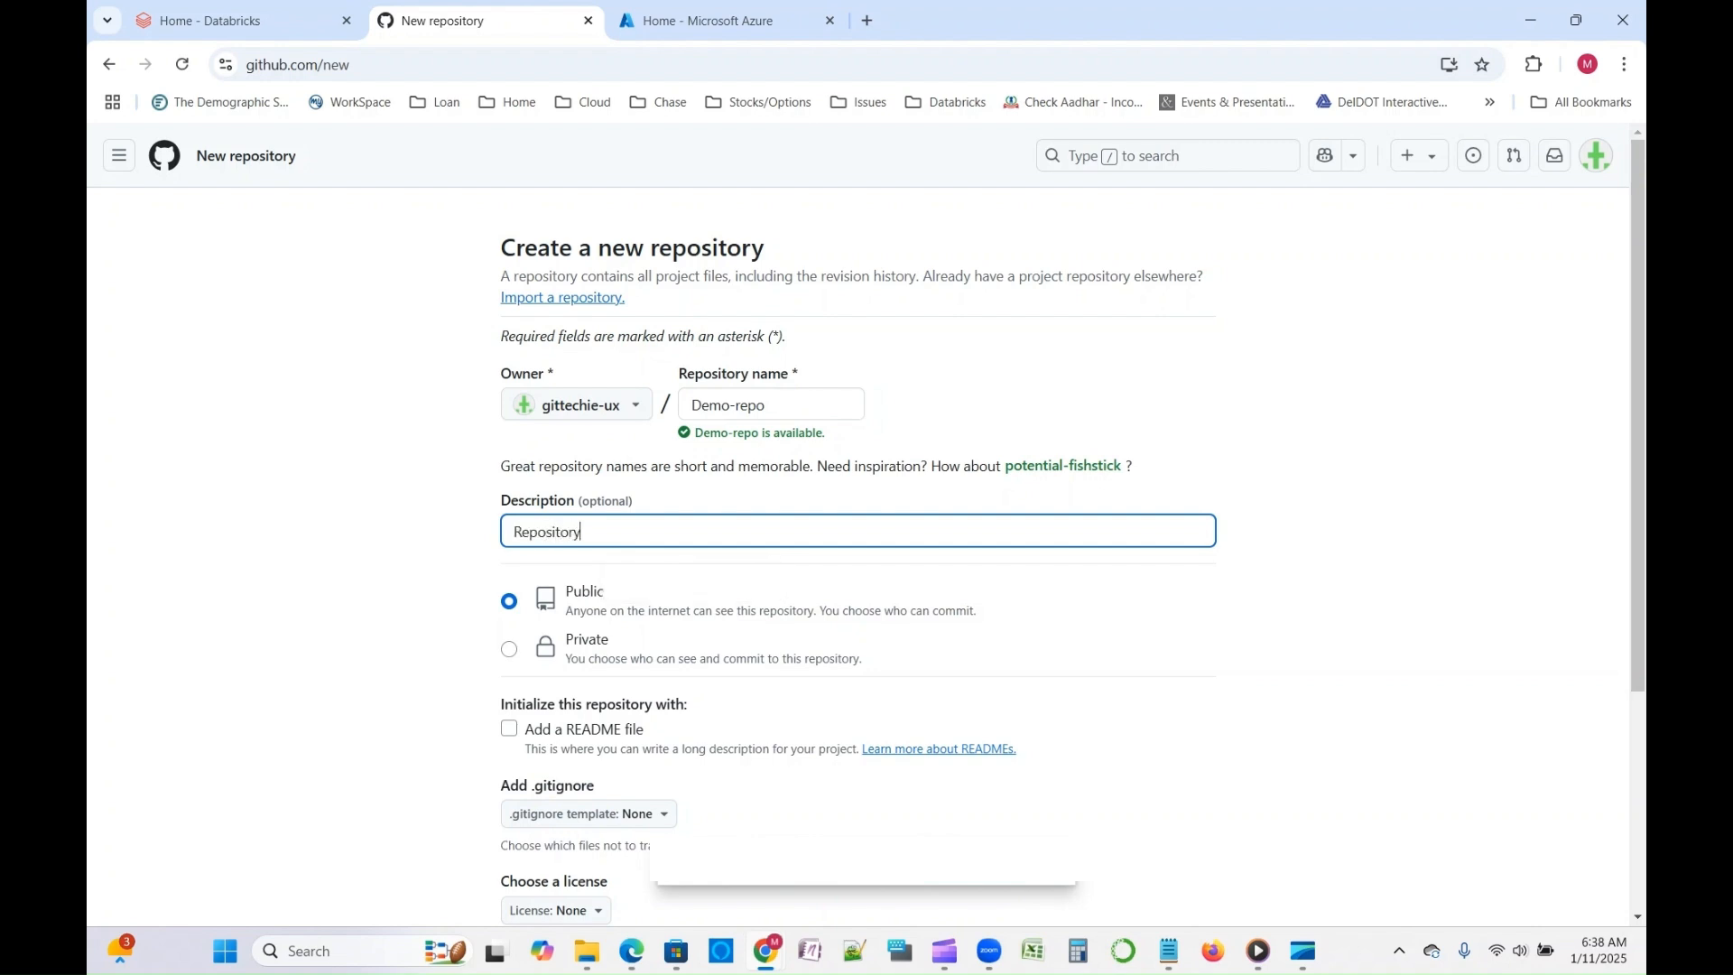
pyautogui.write(' creation for Demonstration')
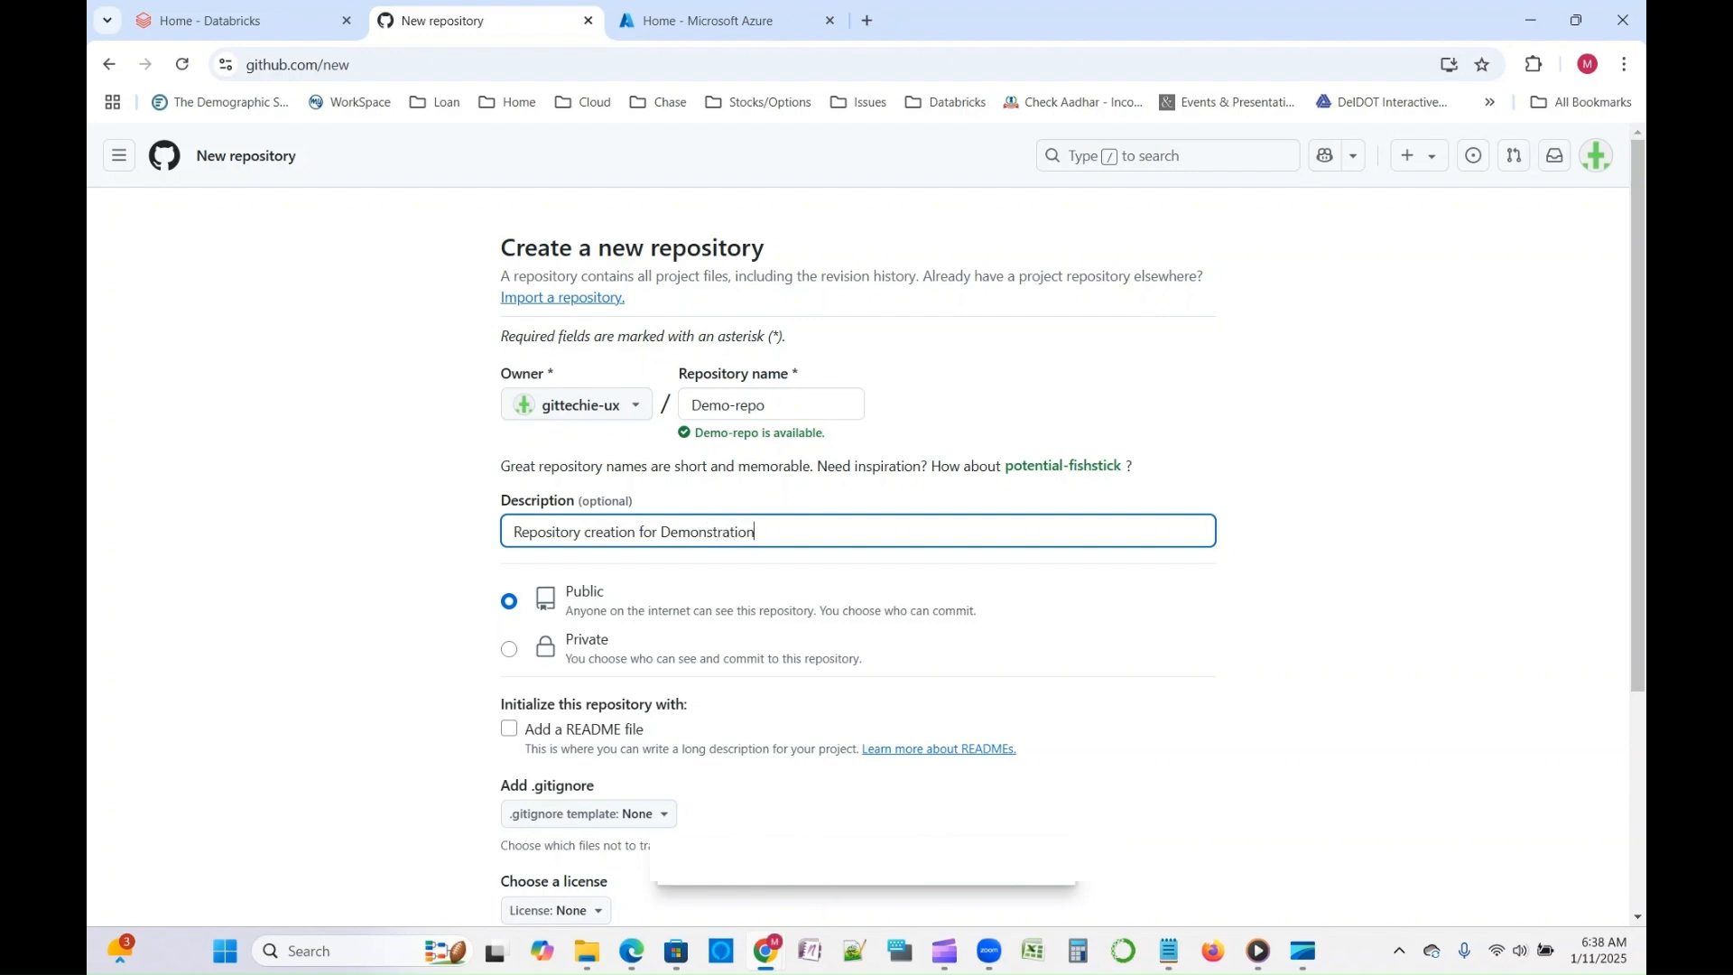
# - Create the repository as private, initialized with a README file
pyautogui.click(509, 649)
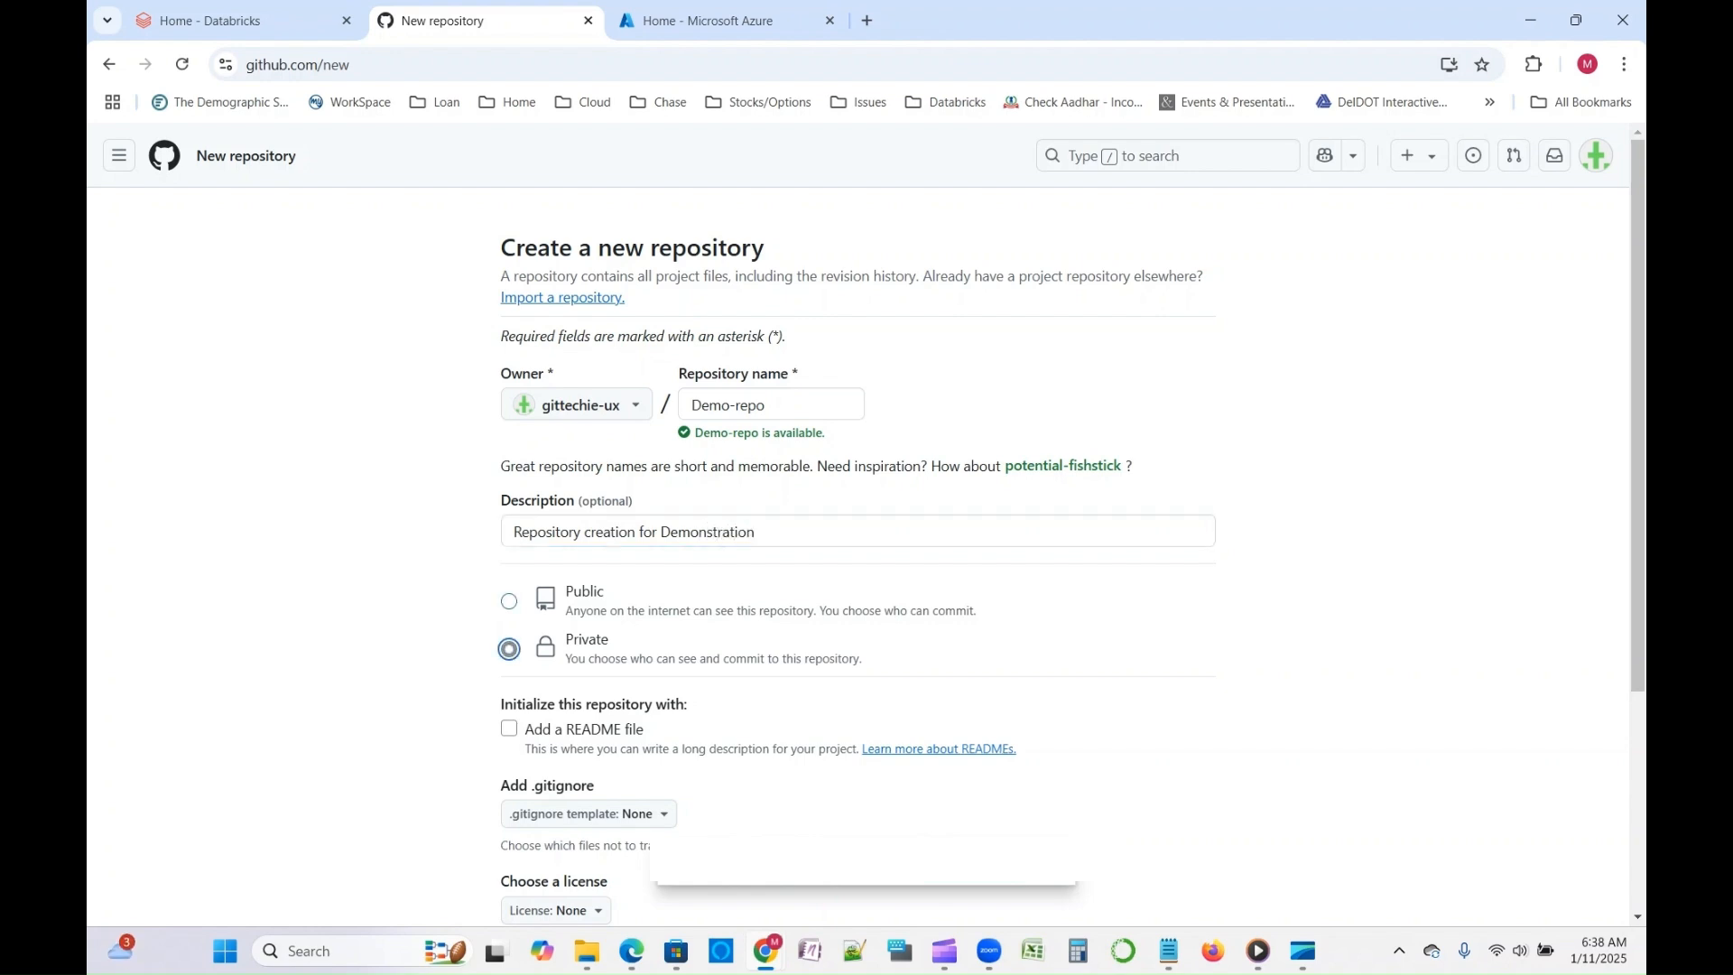
pyautogui.scroll(-3, 867, 523)
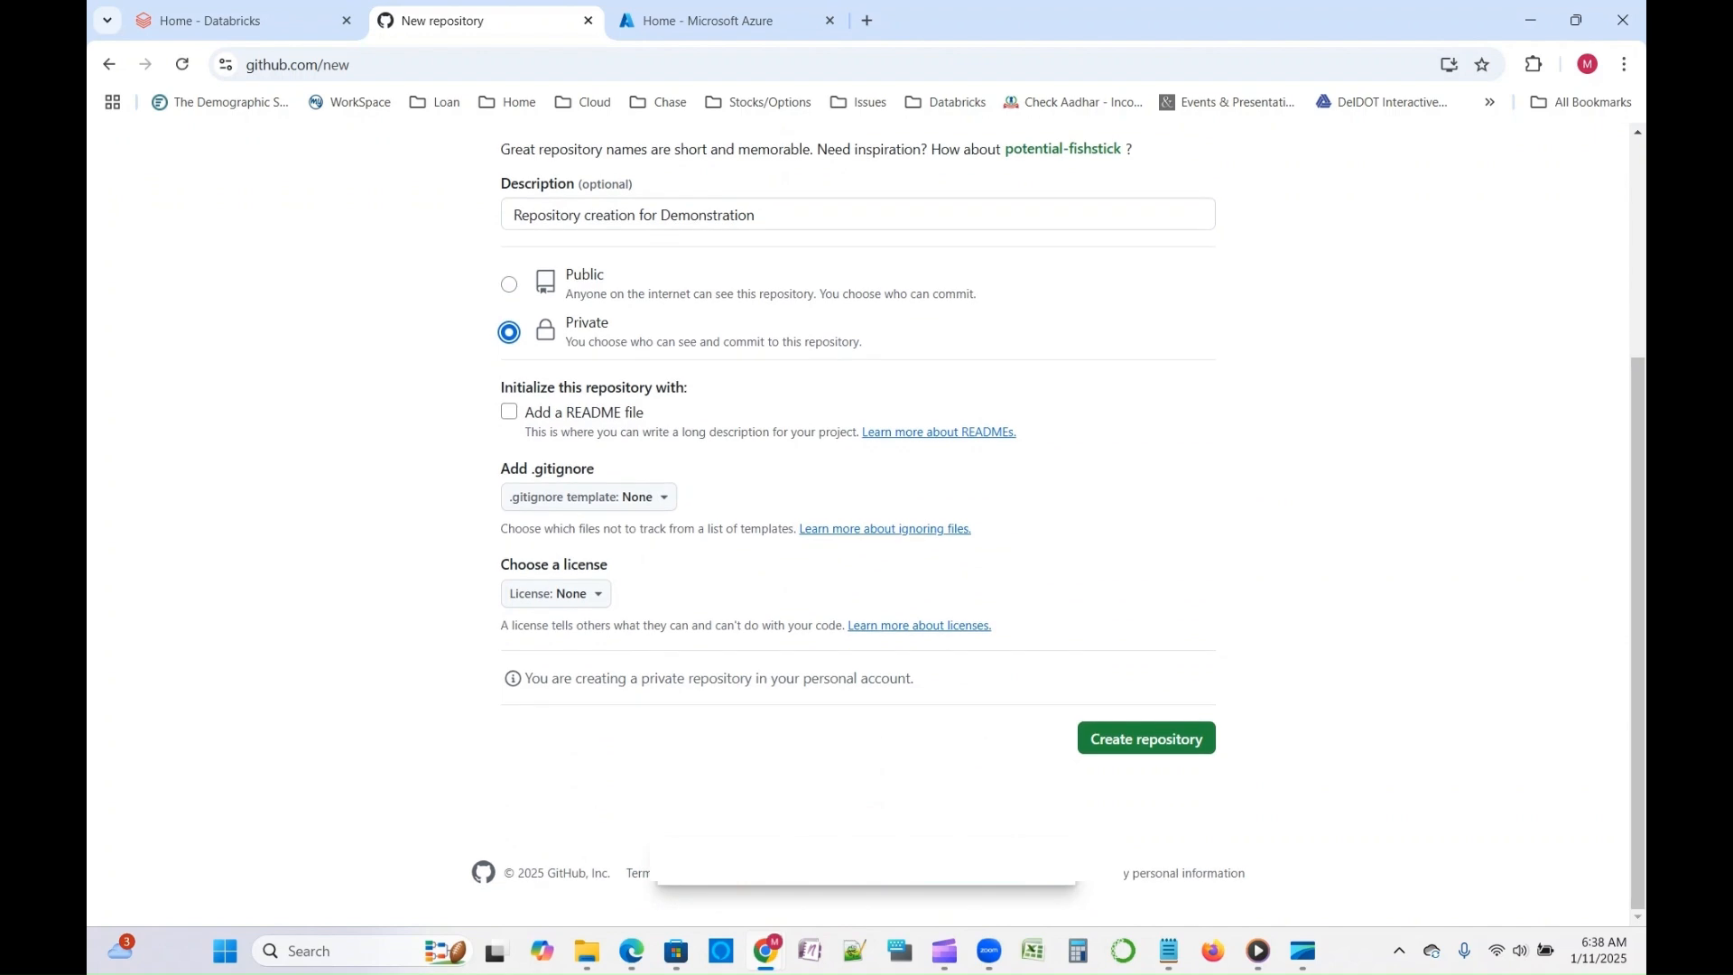
pyautogui.click(509, 411)
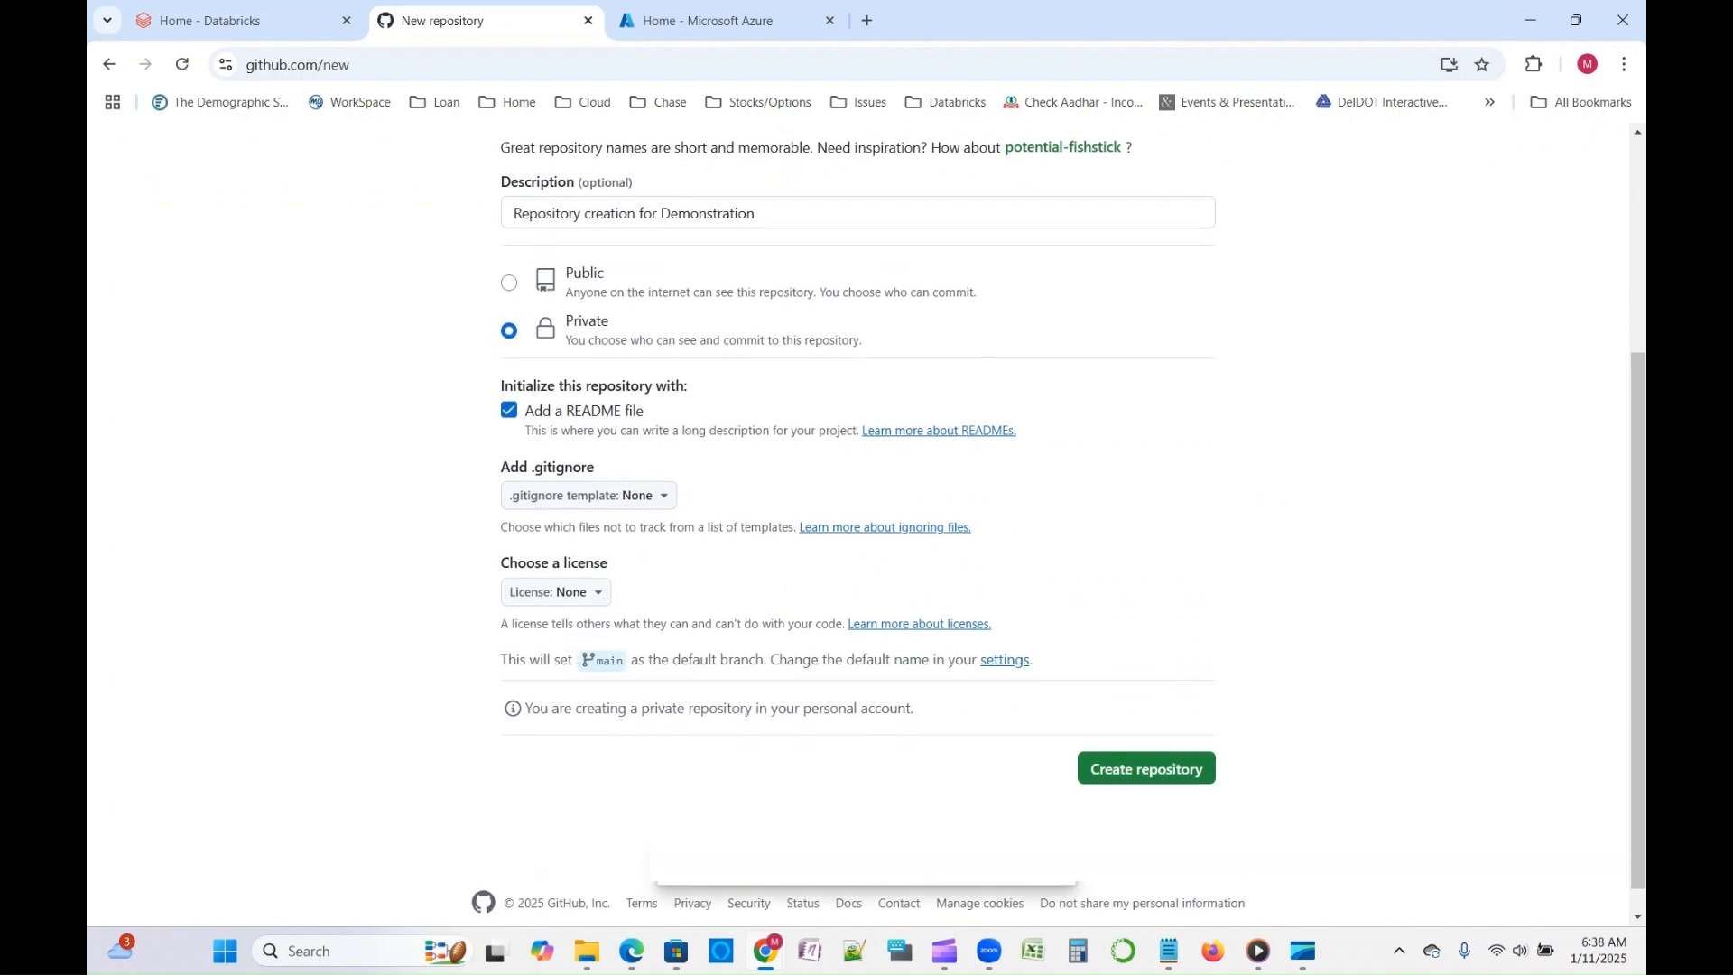
pyautogui.scroll(-1, 867, 524)
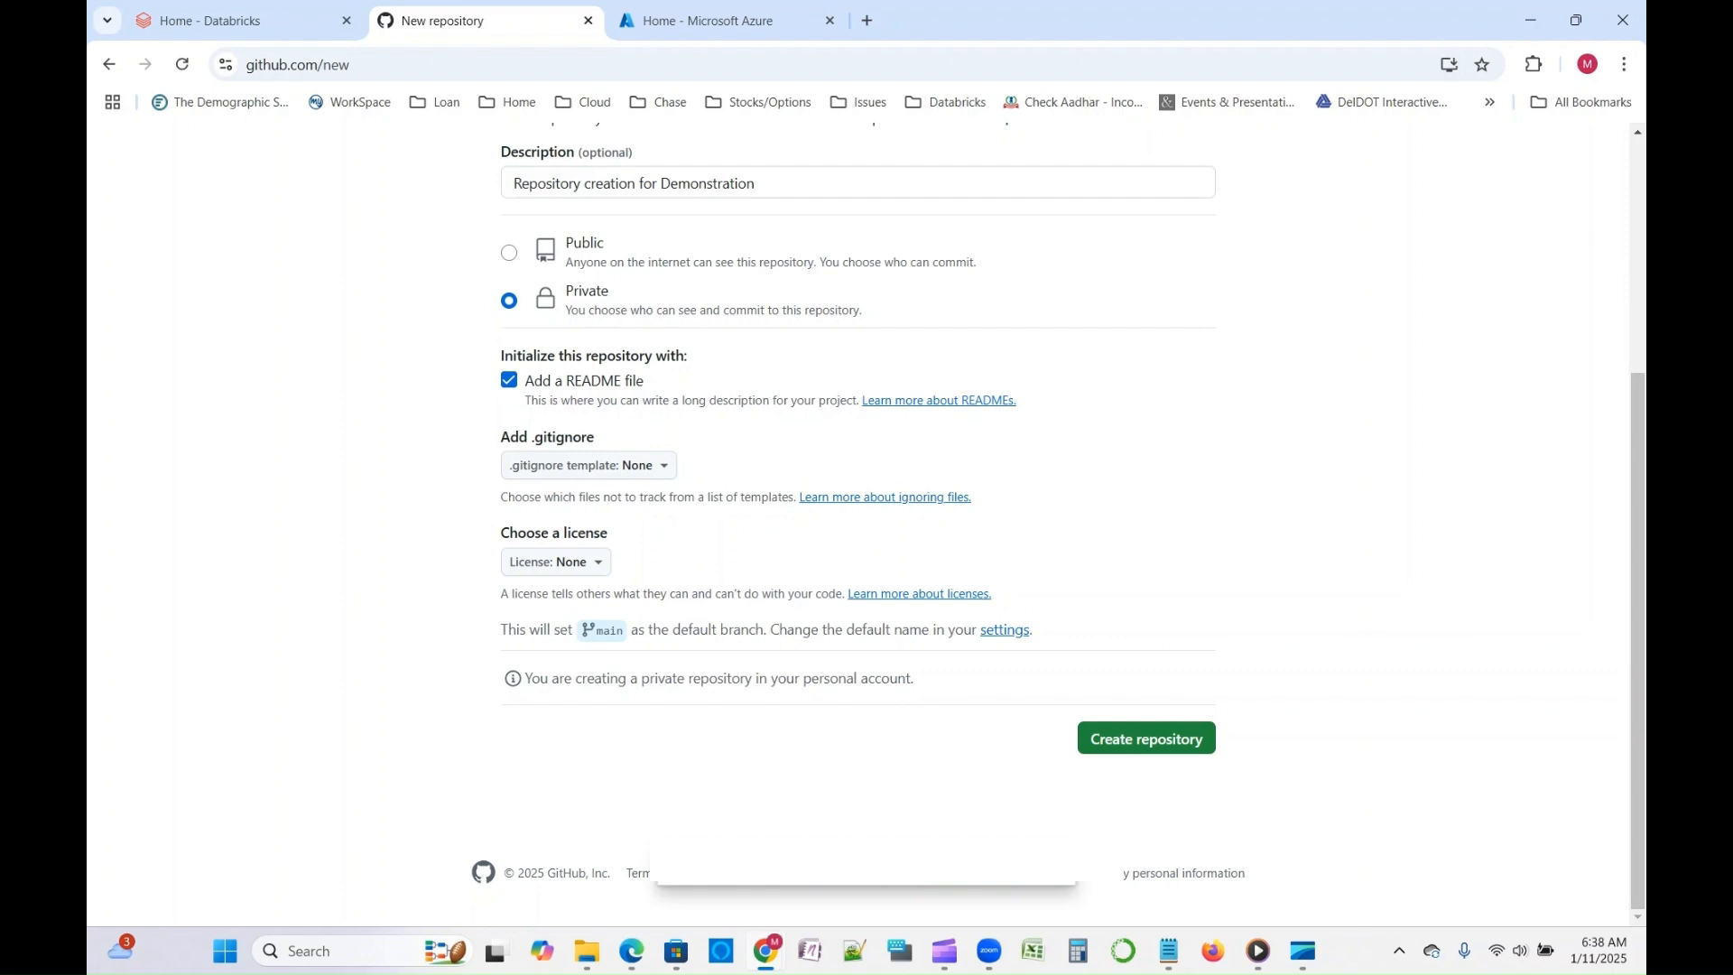
pyautogui.moveTo(540, 629); pyautogui.dragTo(648, 630)
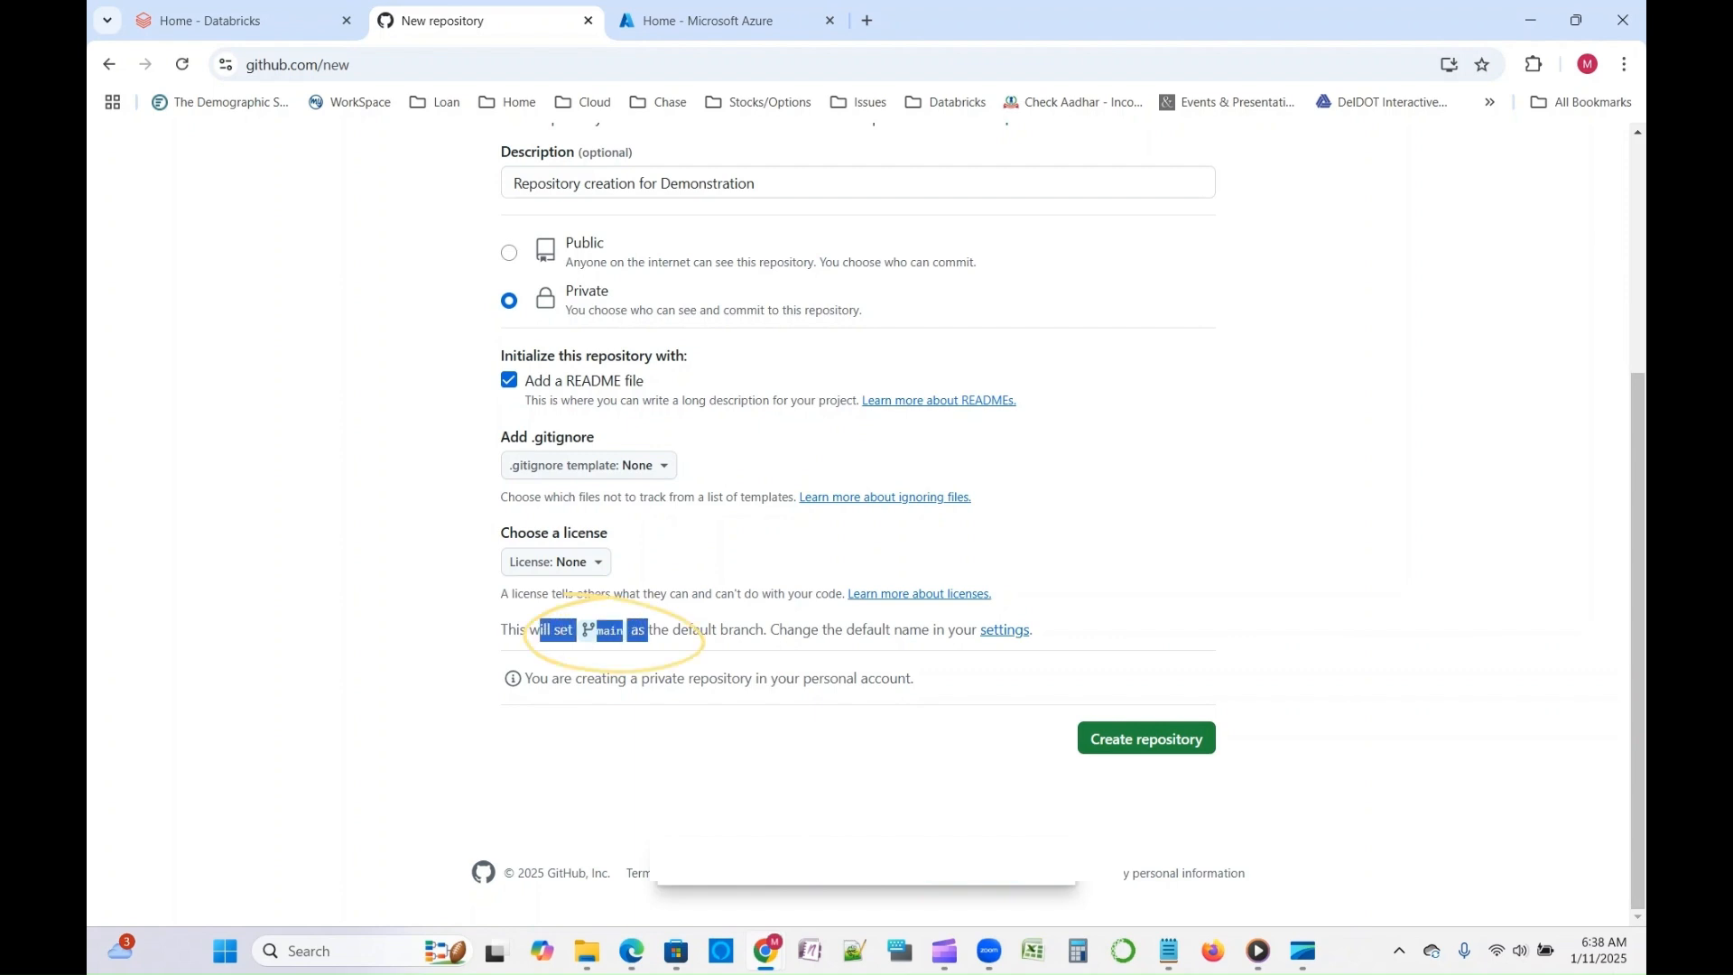
pyautogui.click(613, 632)
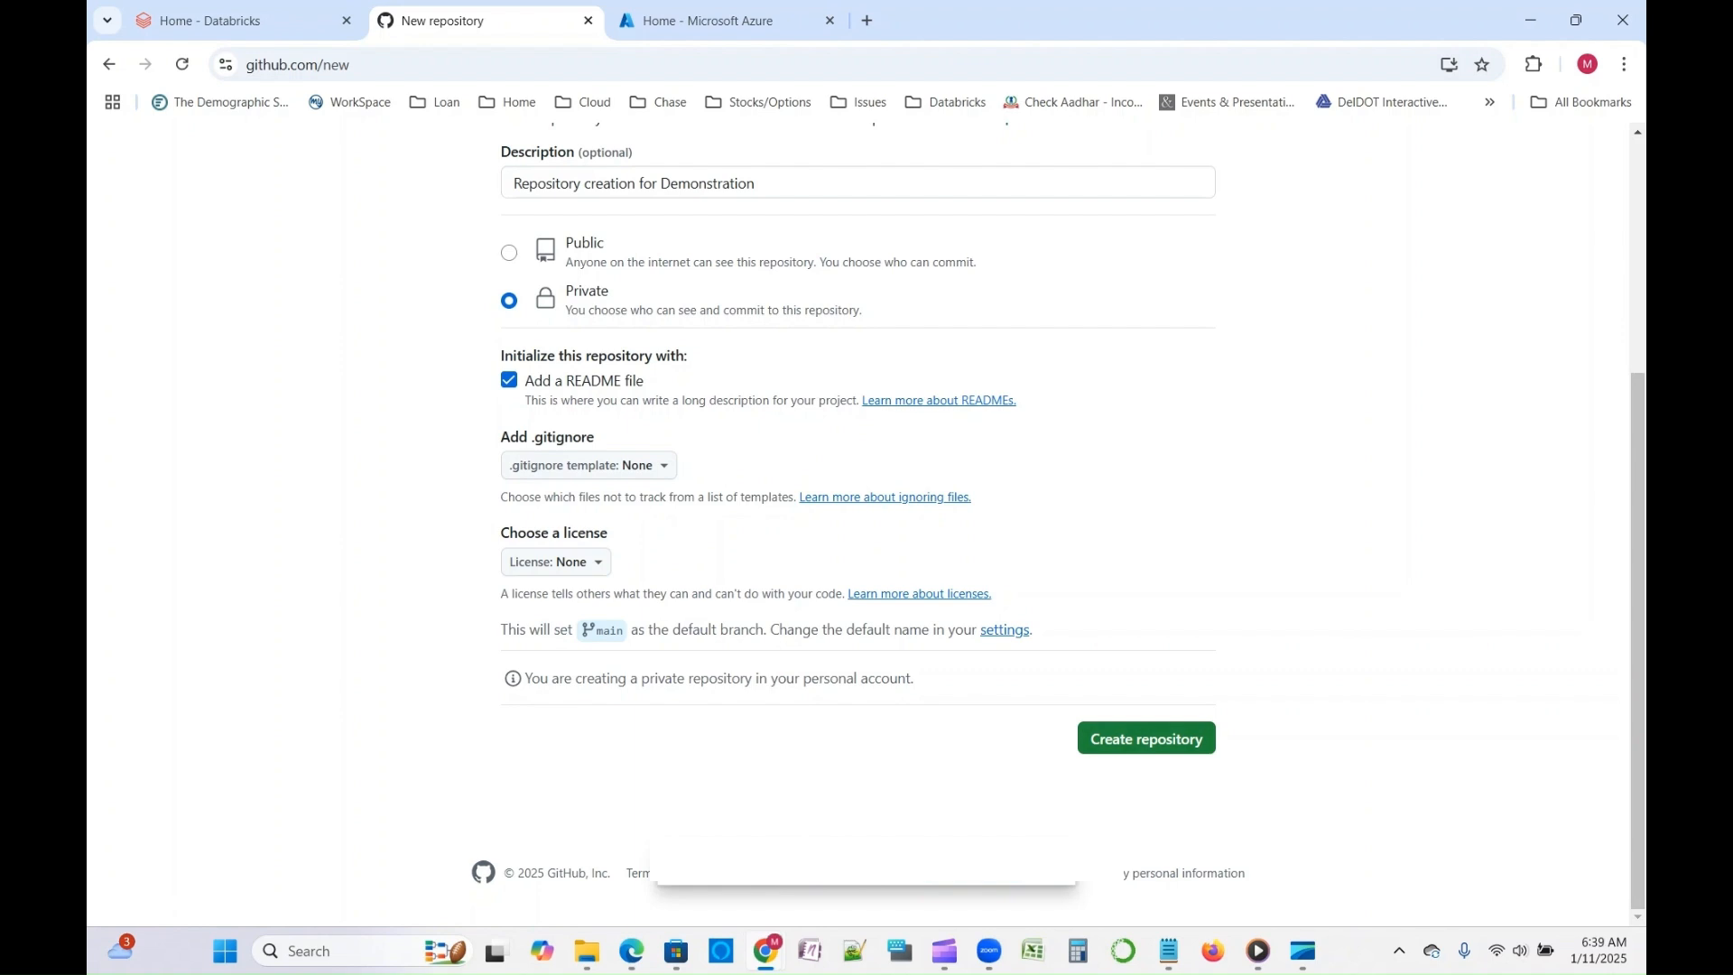
pyautogui.click(1085, 735)
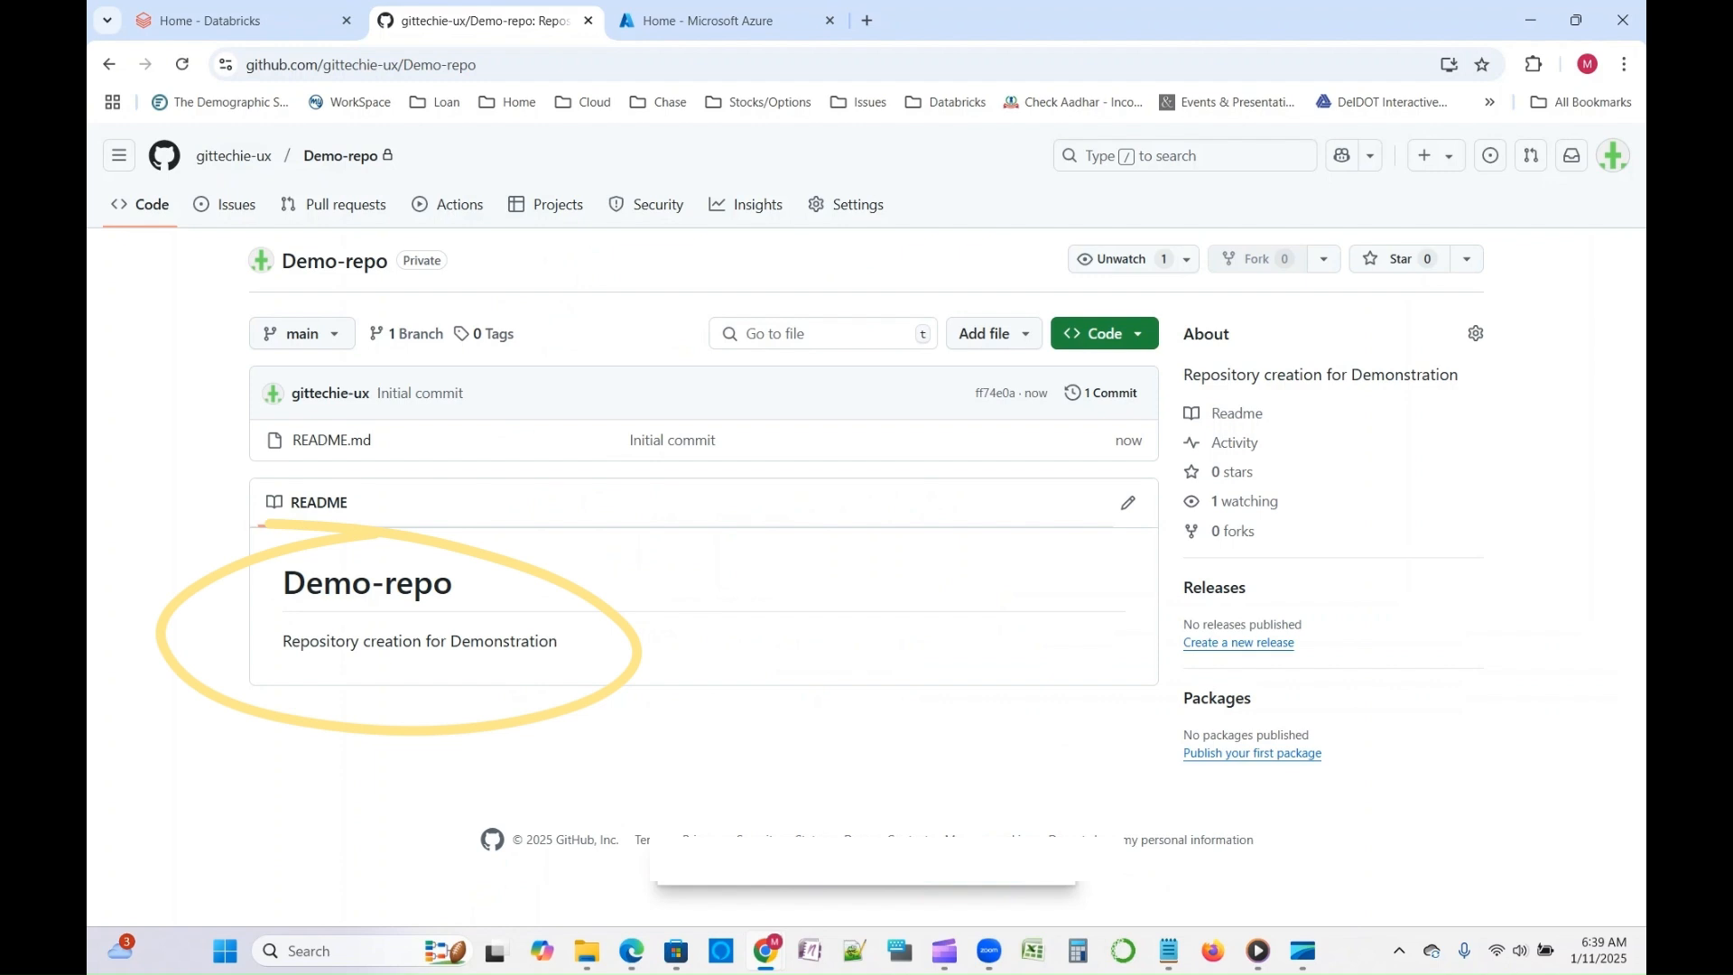
# - View the list of branches in the new repository
pyautogui.click(301, 333)
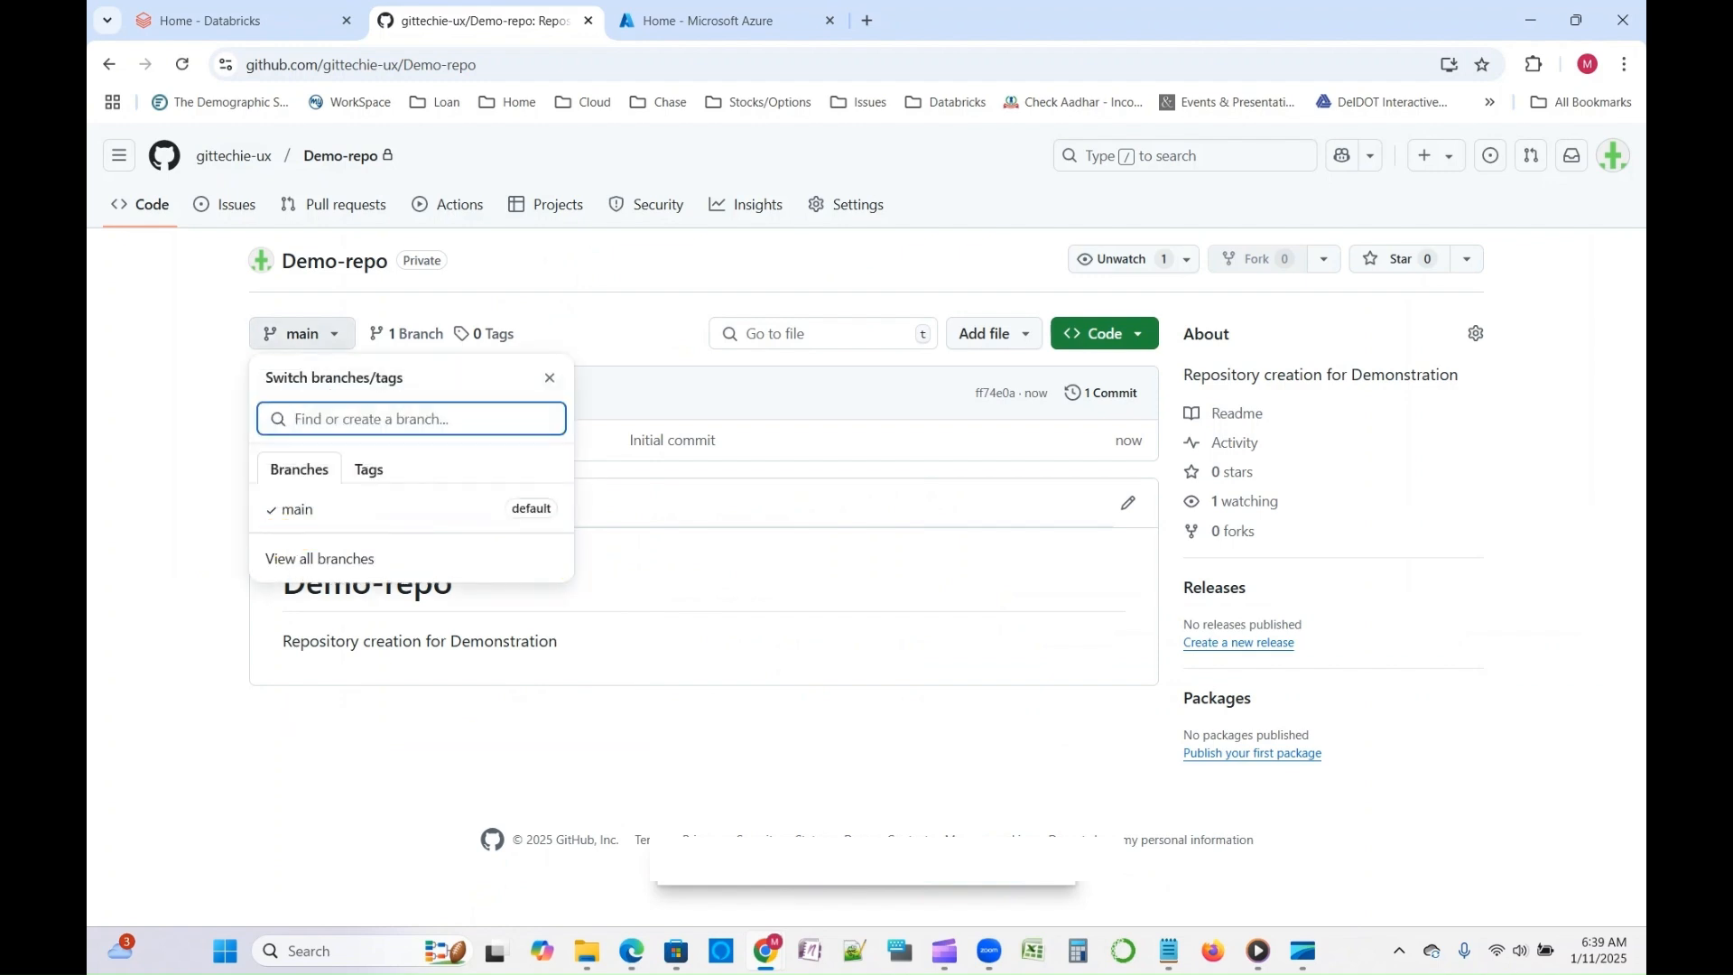
pyautogui.press('Escape')
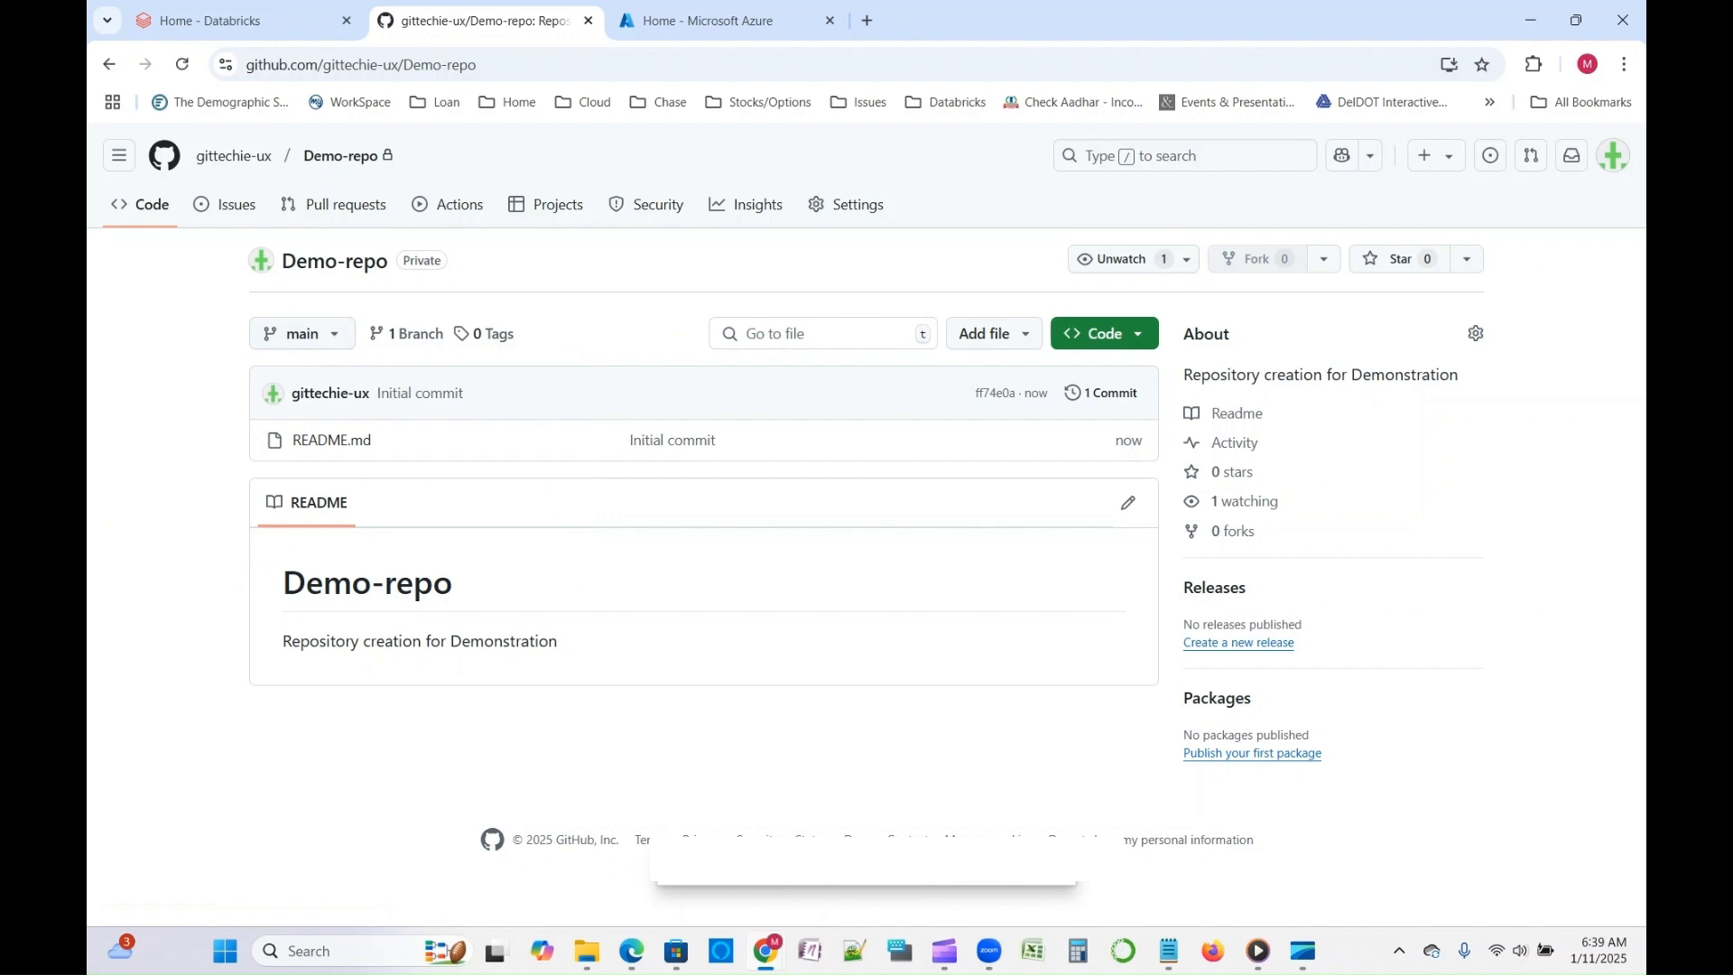
# - Open the classic personal access tokens page in the account's developer settings
pyautogui.click(1613, 155)
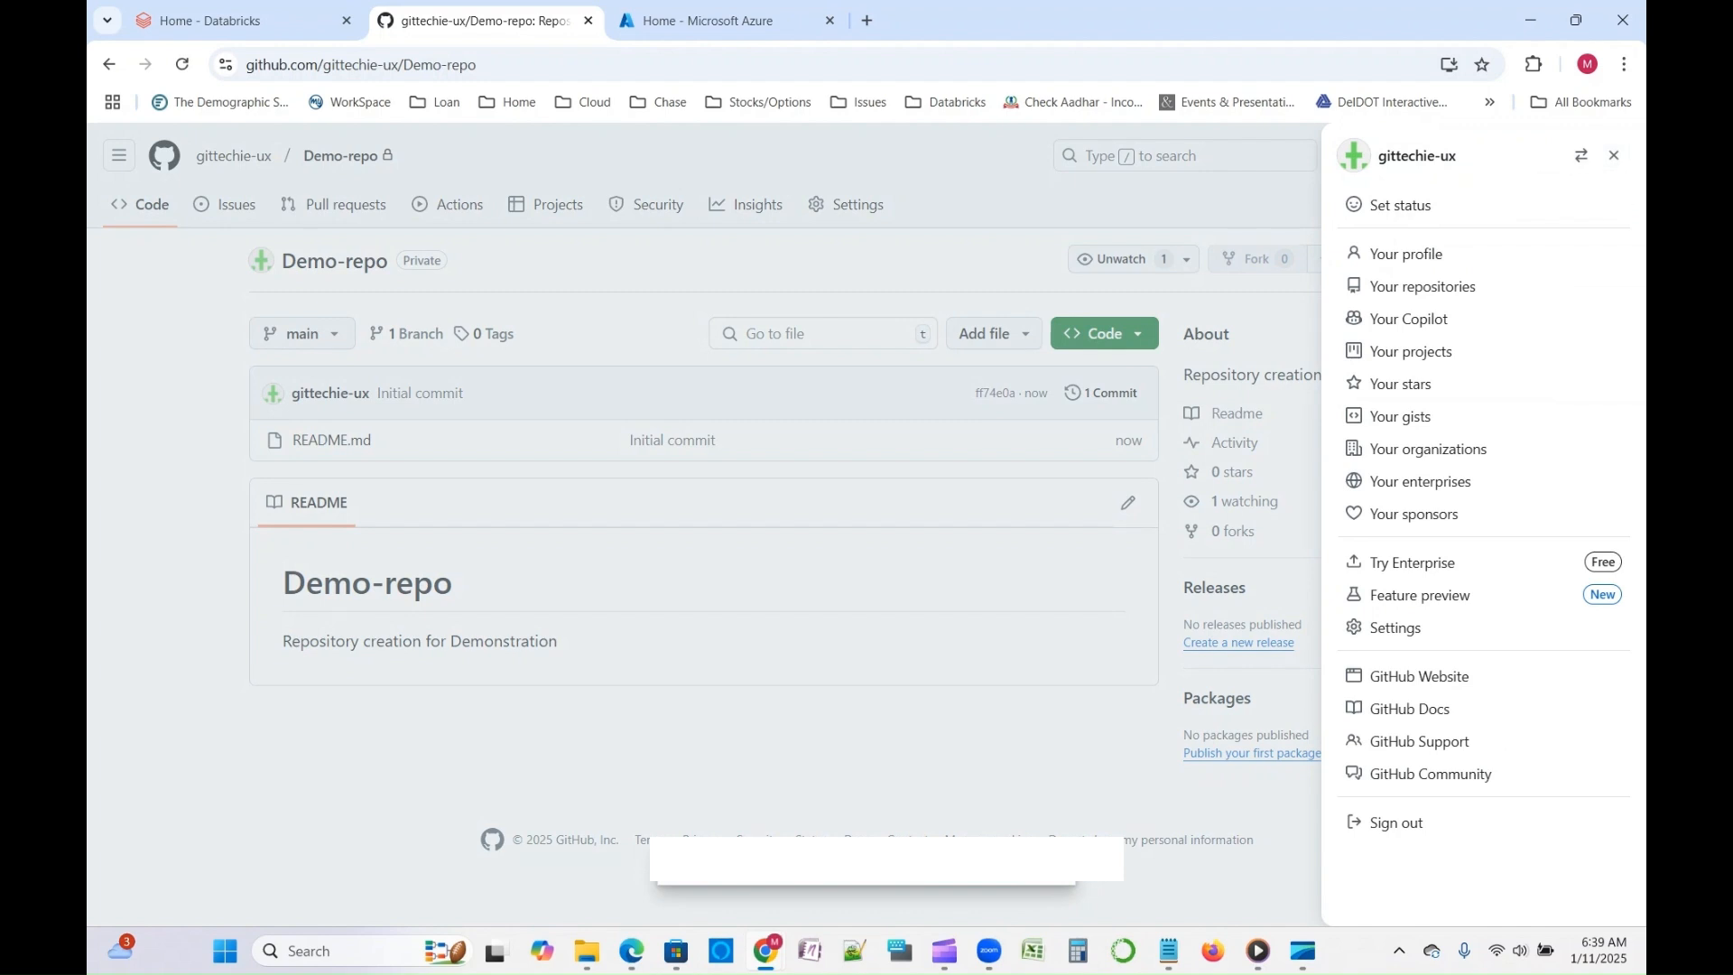
pyautogui.click(794, 582)
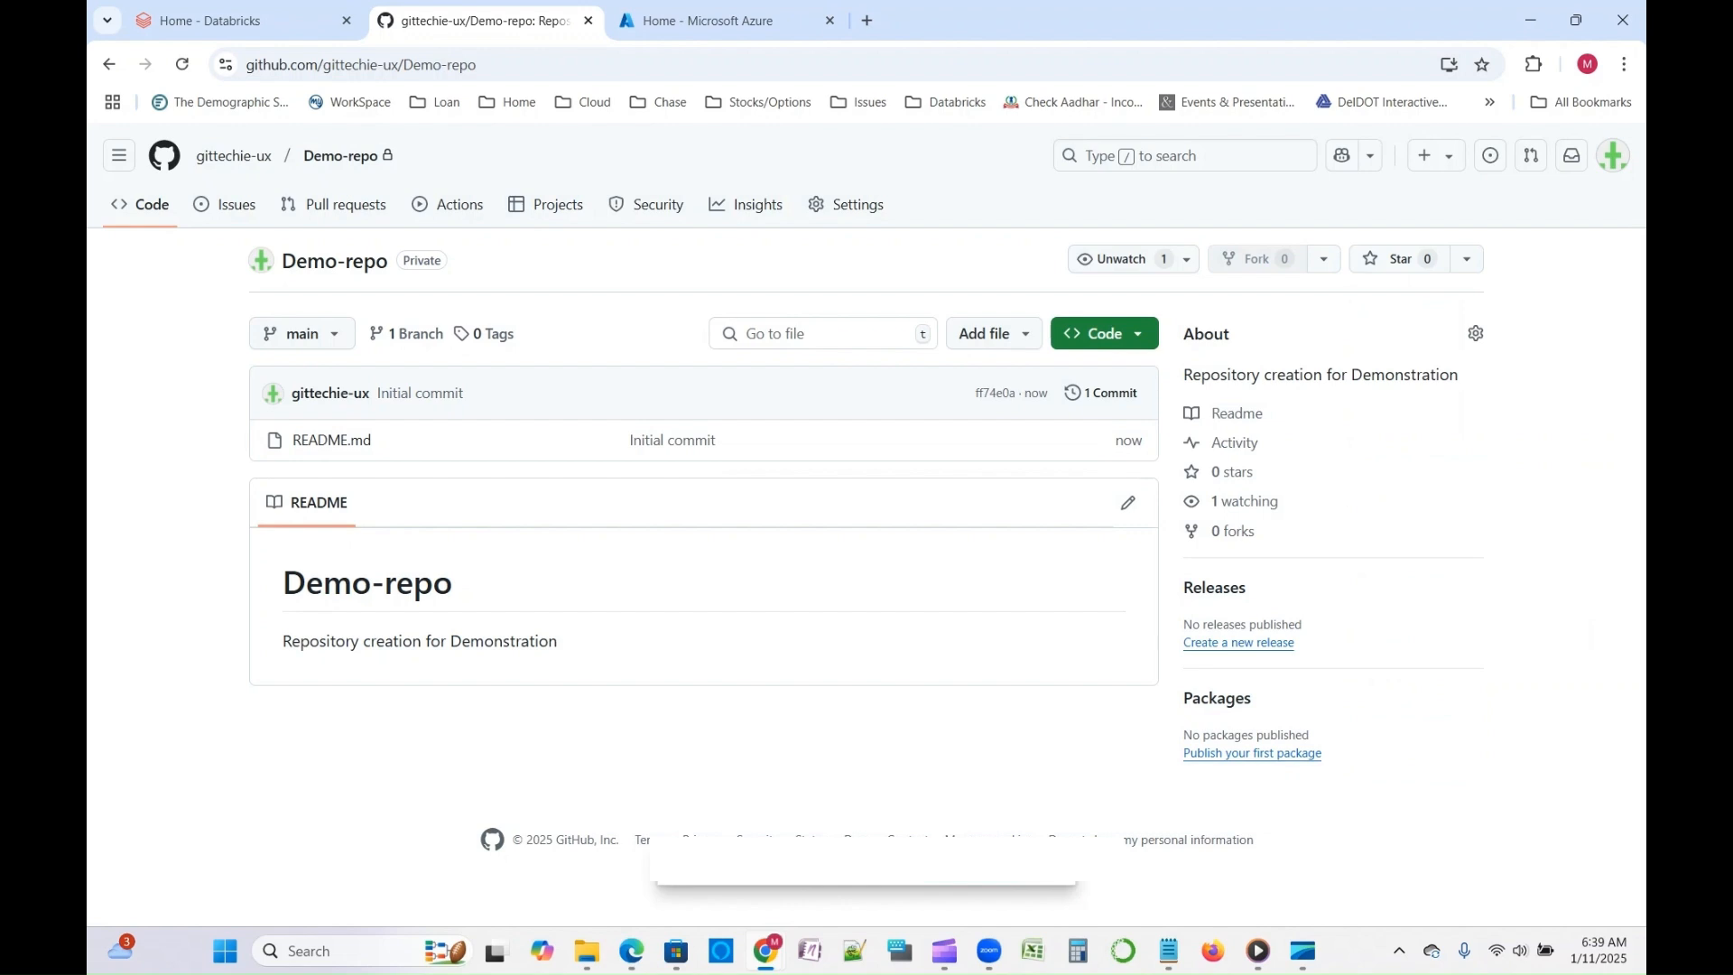
pyautogui.click(1613, 155)
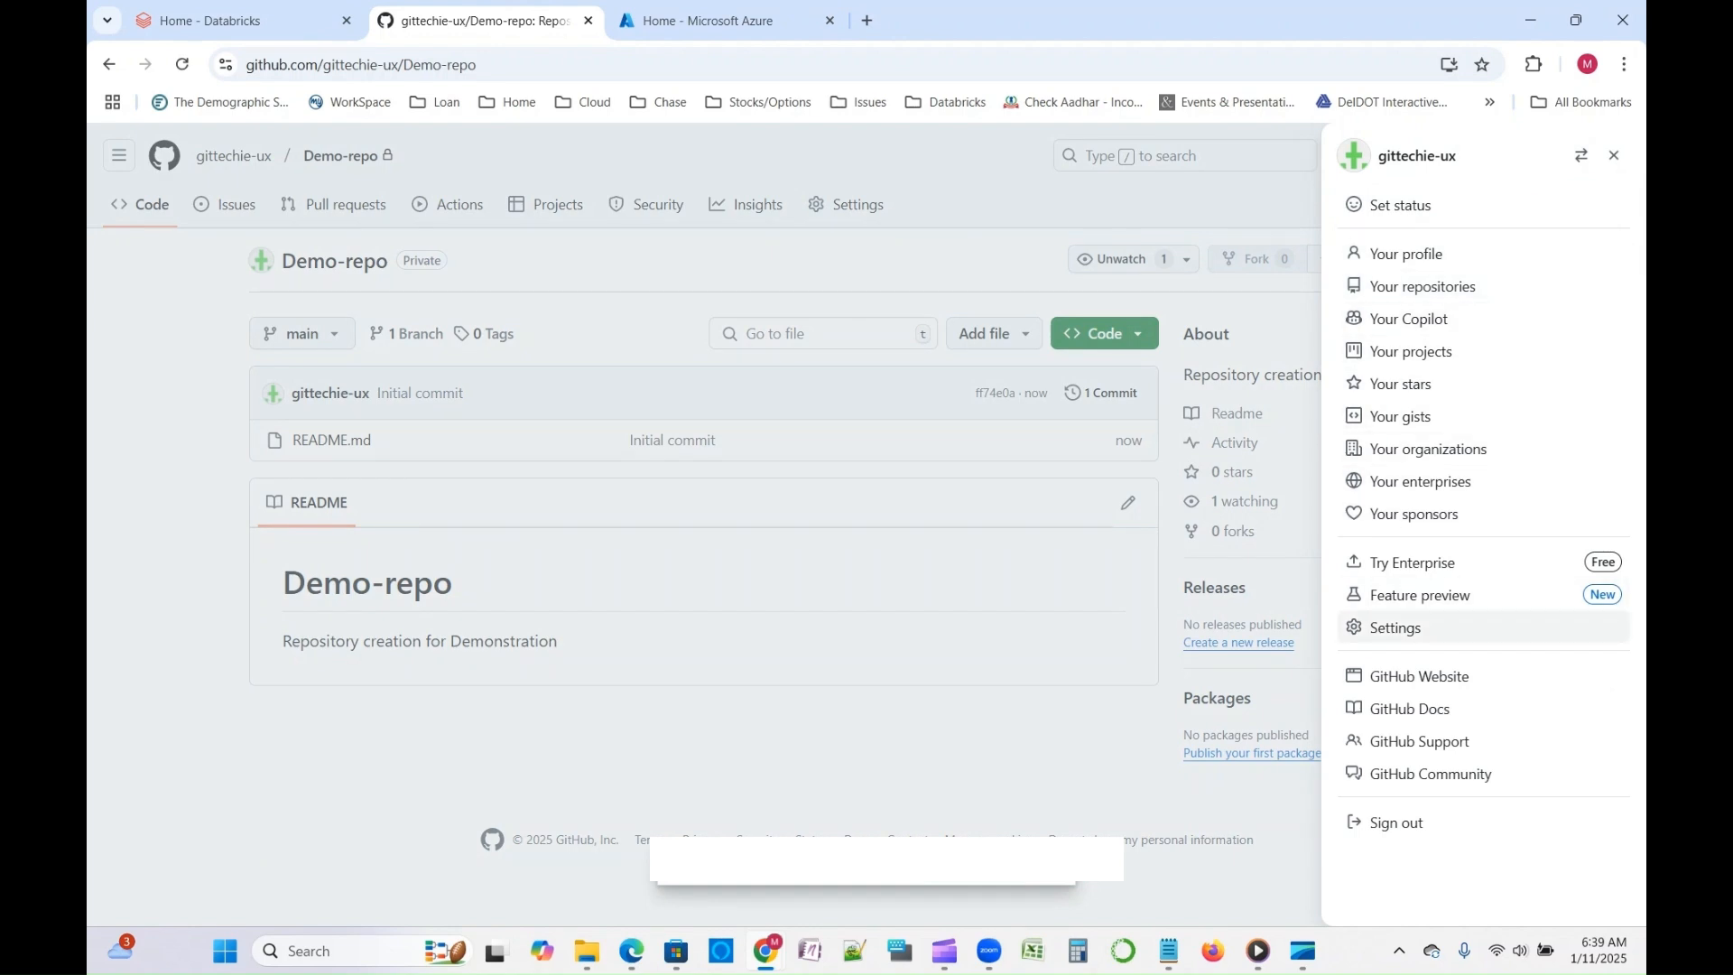
pyautogui.click(1395, 628)
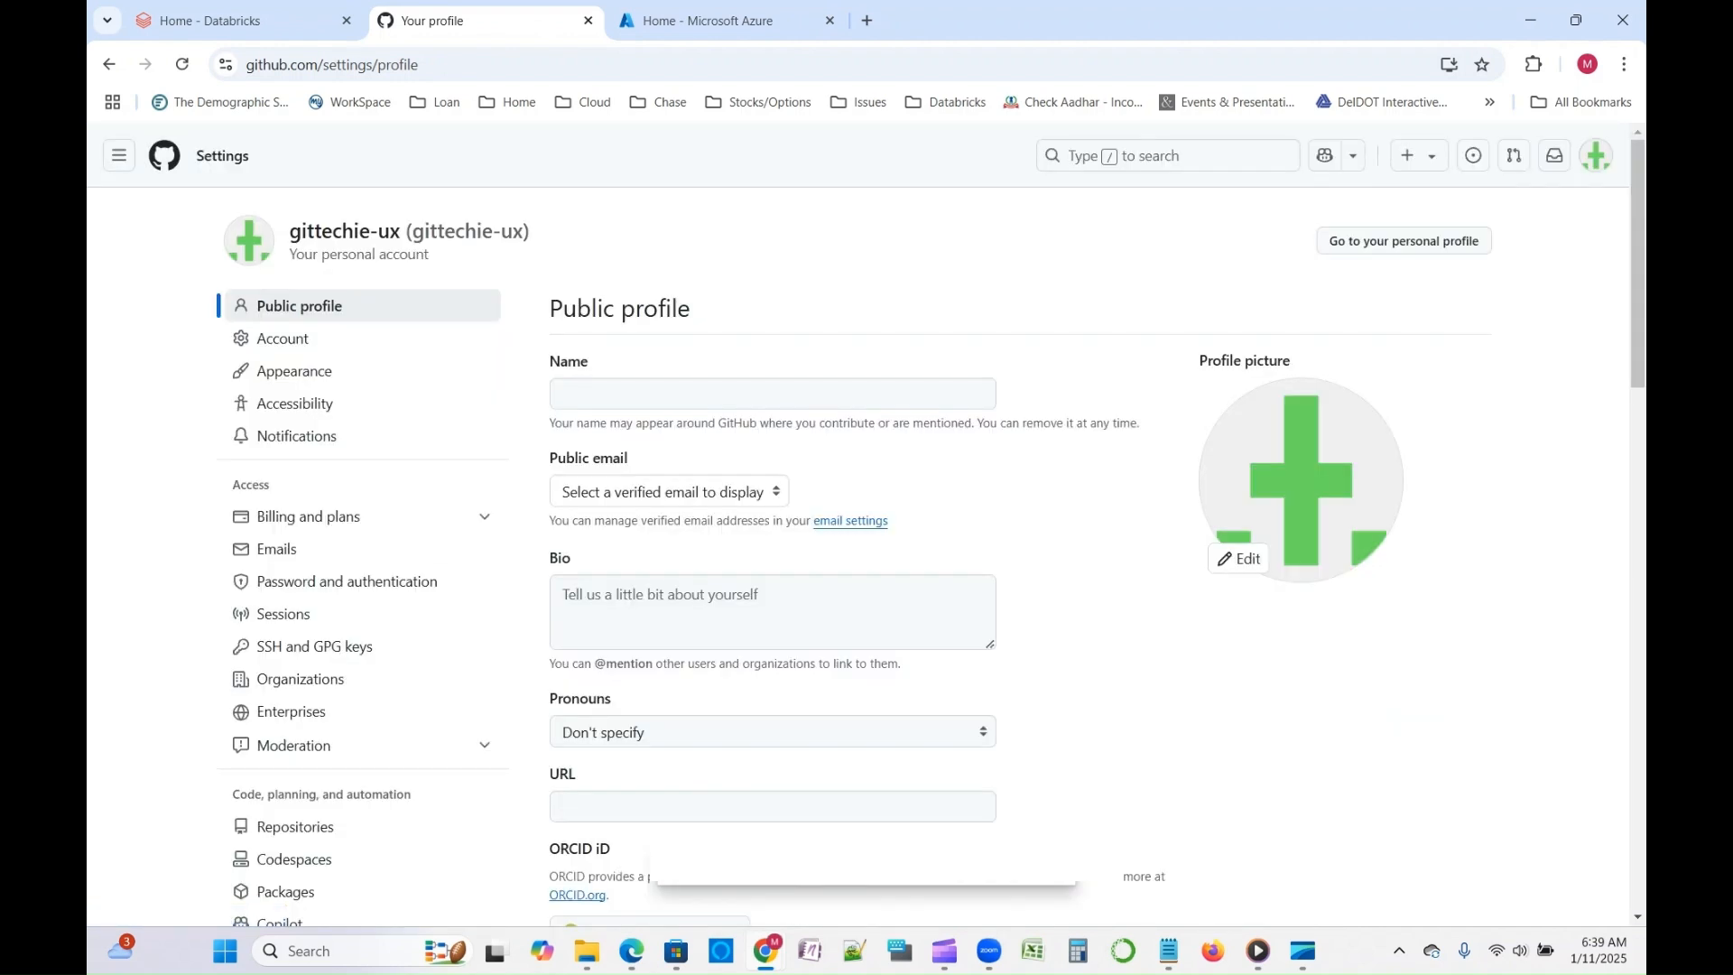
pyautogui.scroll(-6, 867, 532)
pyautogui.scroll(-1, 361, 635)
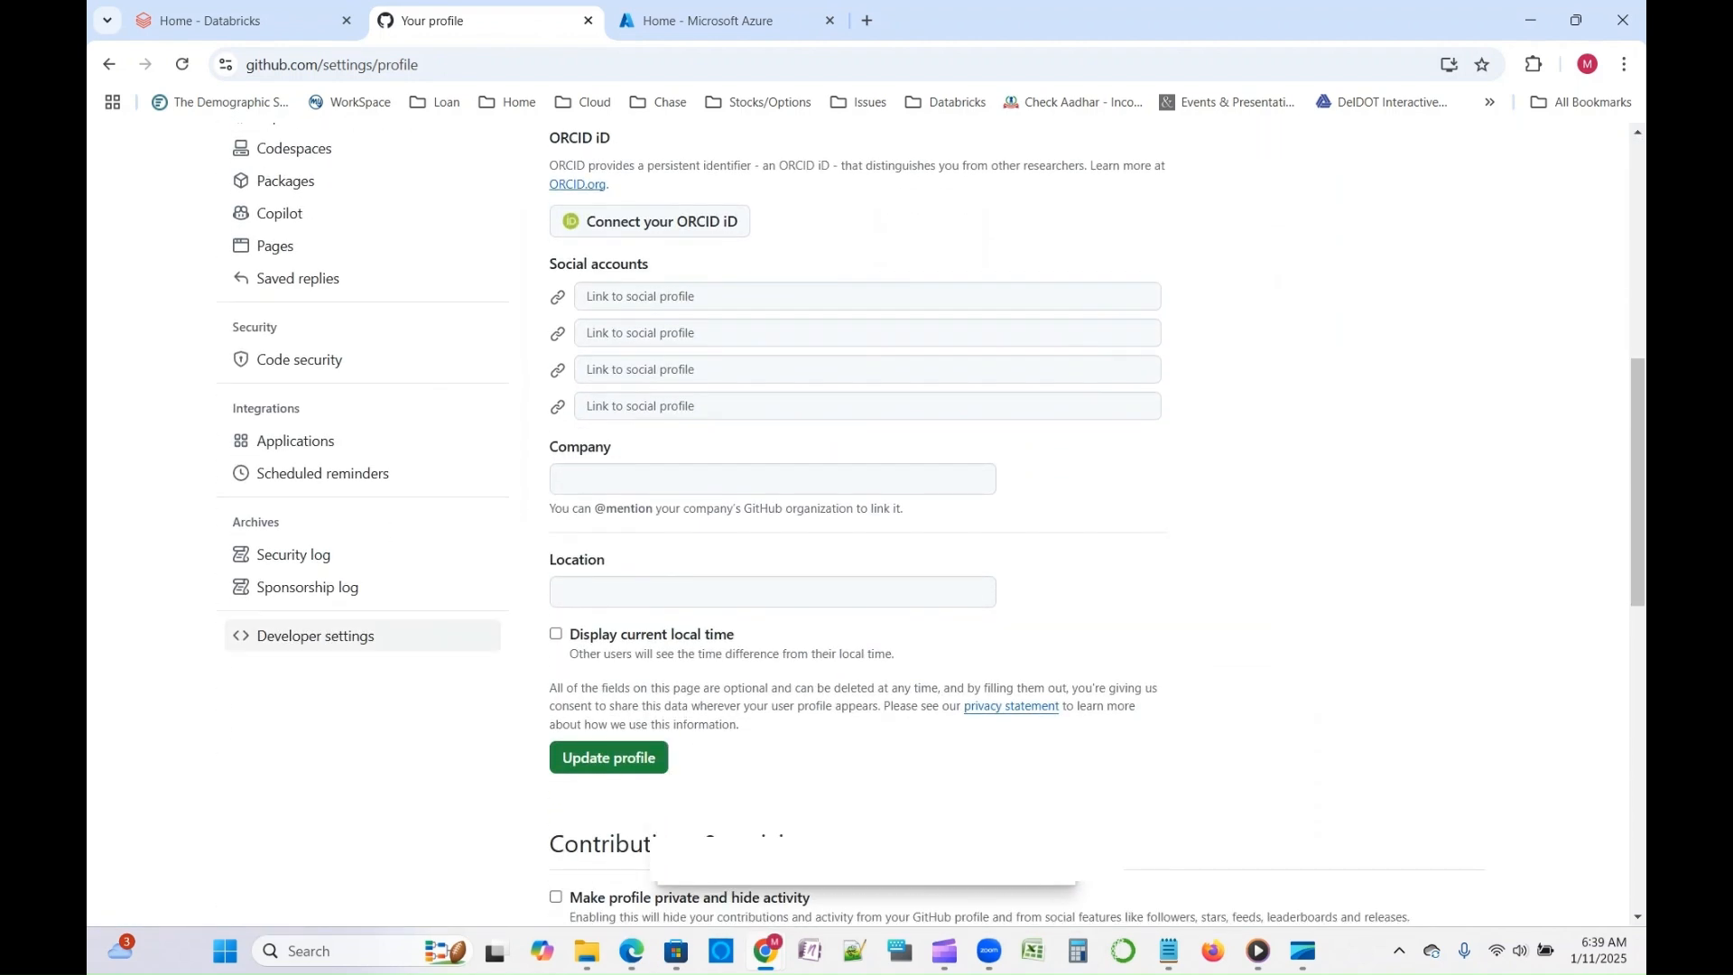
pyautogui.click(289, 635)
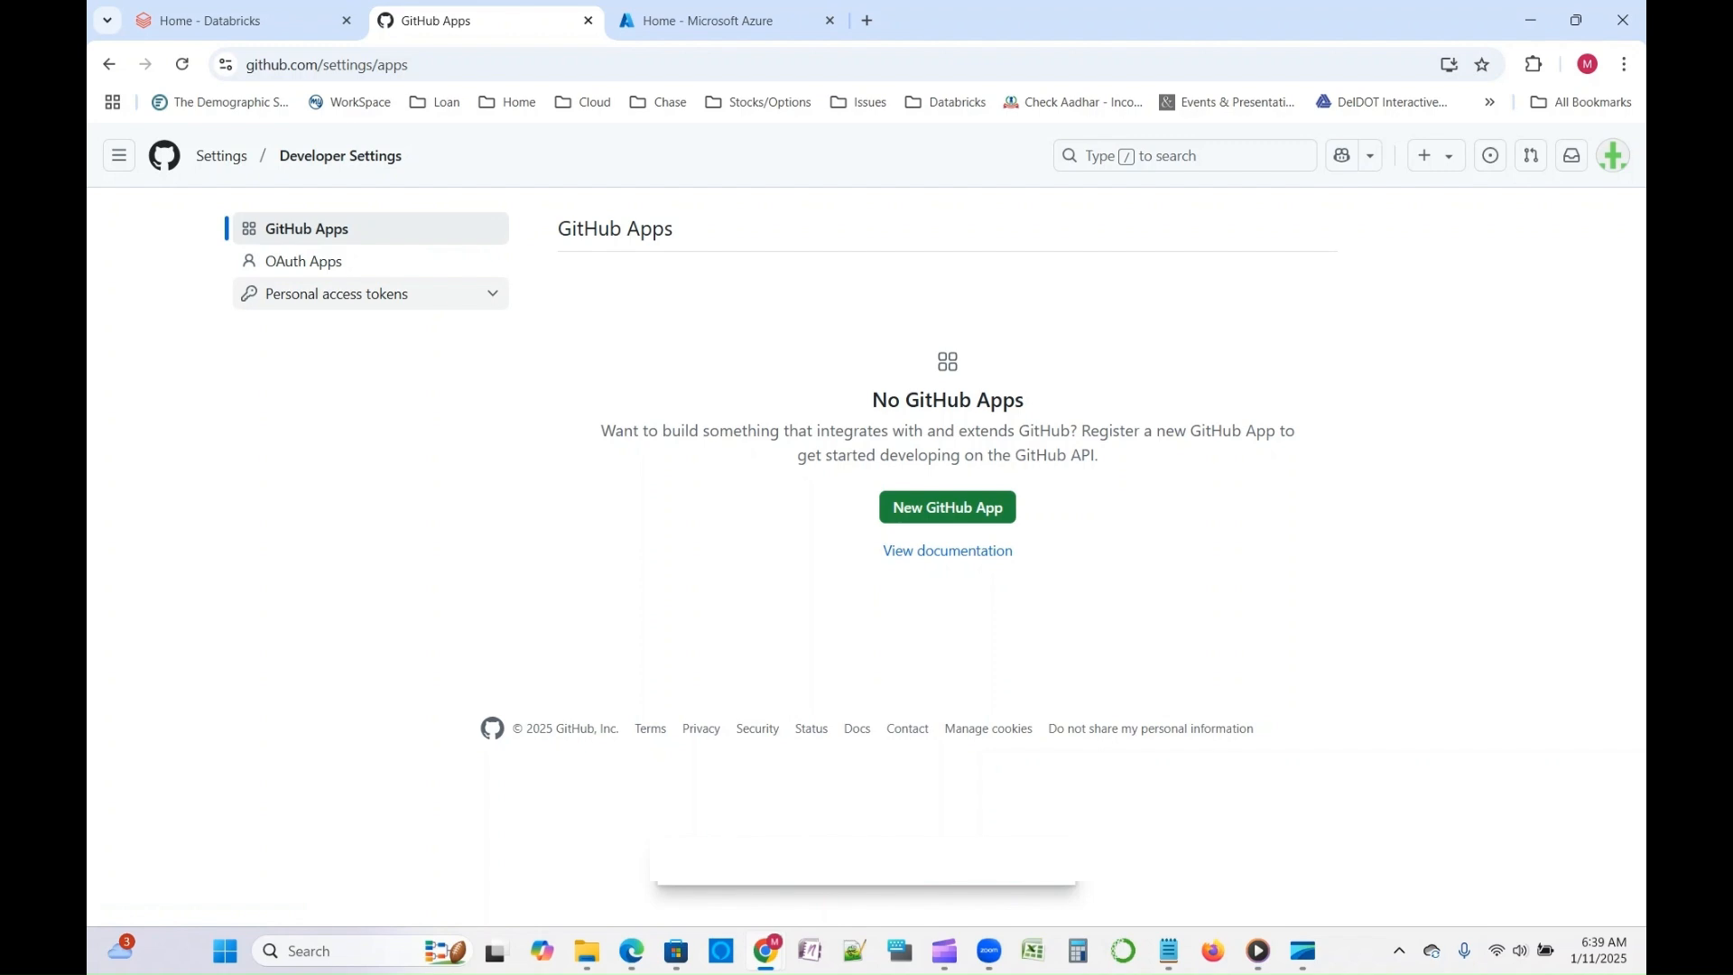
pyautogui.click(336, 293)
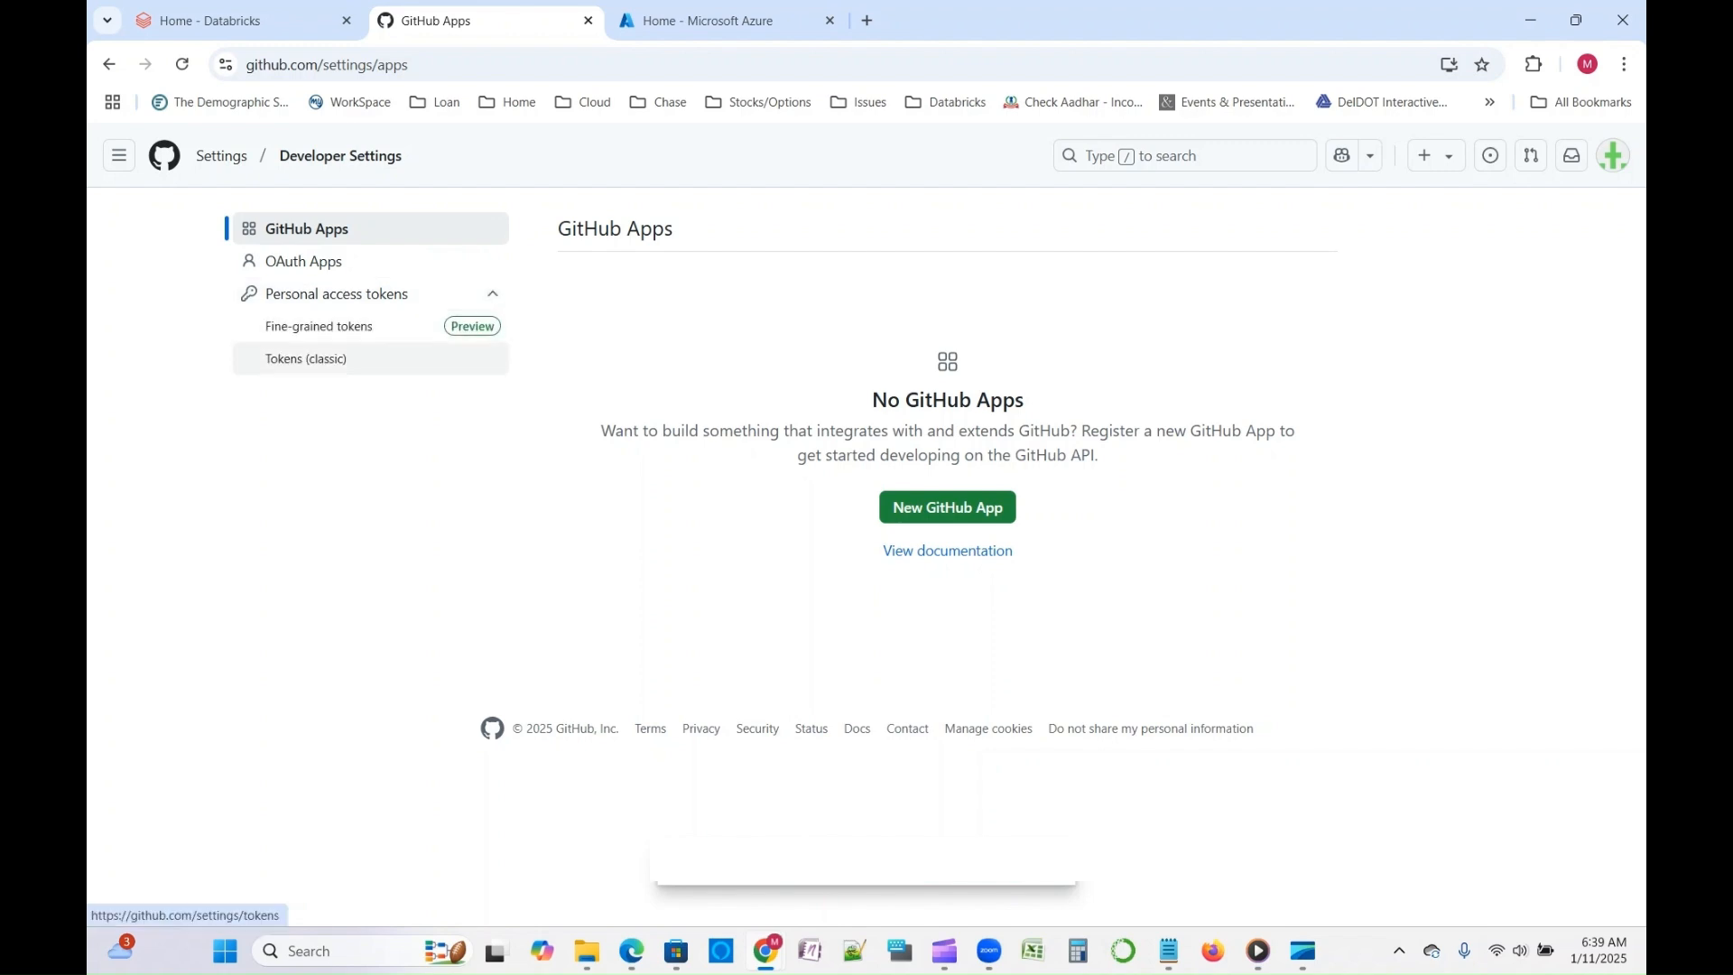
pyautogui.click(325, 361)
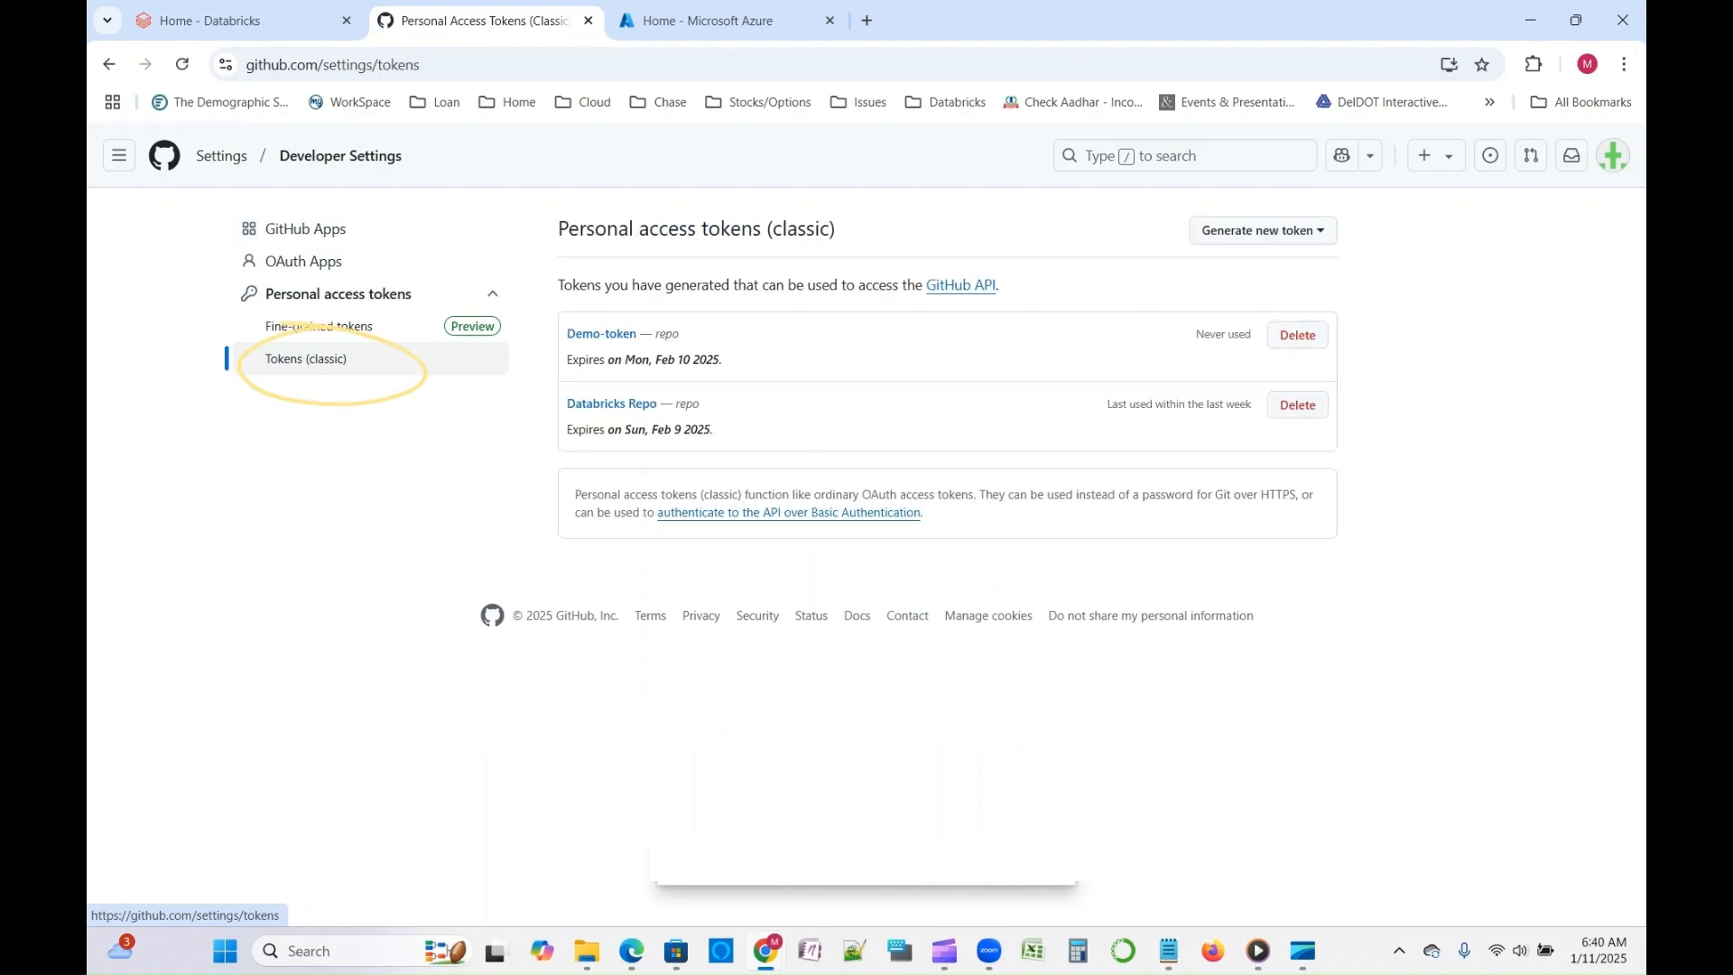
# - Start a new classic personal access token for general use with the note Demo-token2
pyautogui.click(1262, 230)
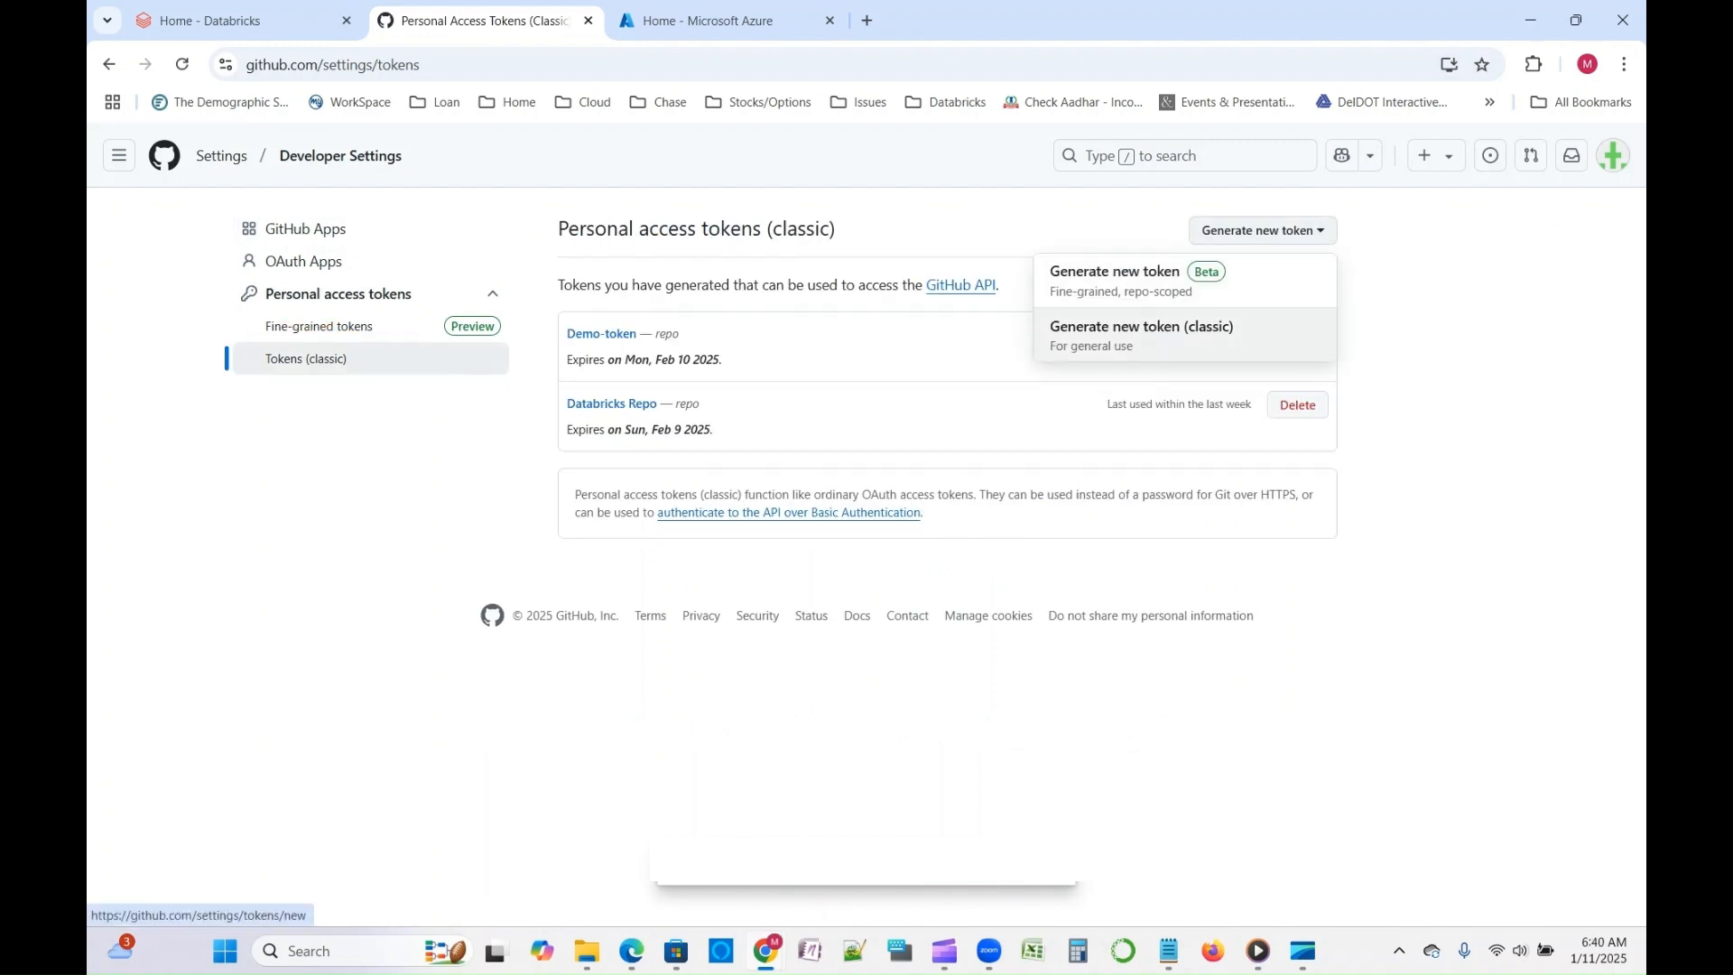
pyautogui.click(1141, 334)
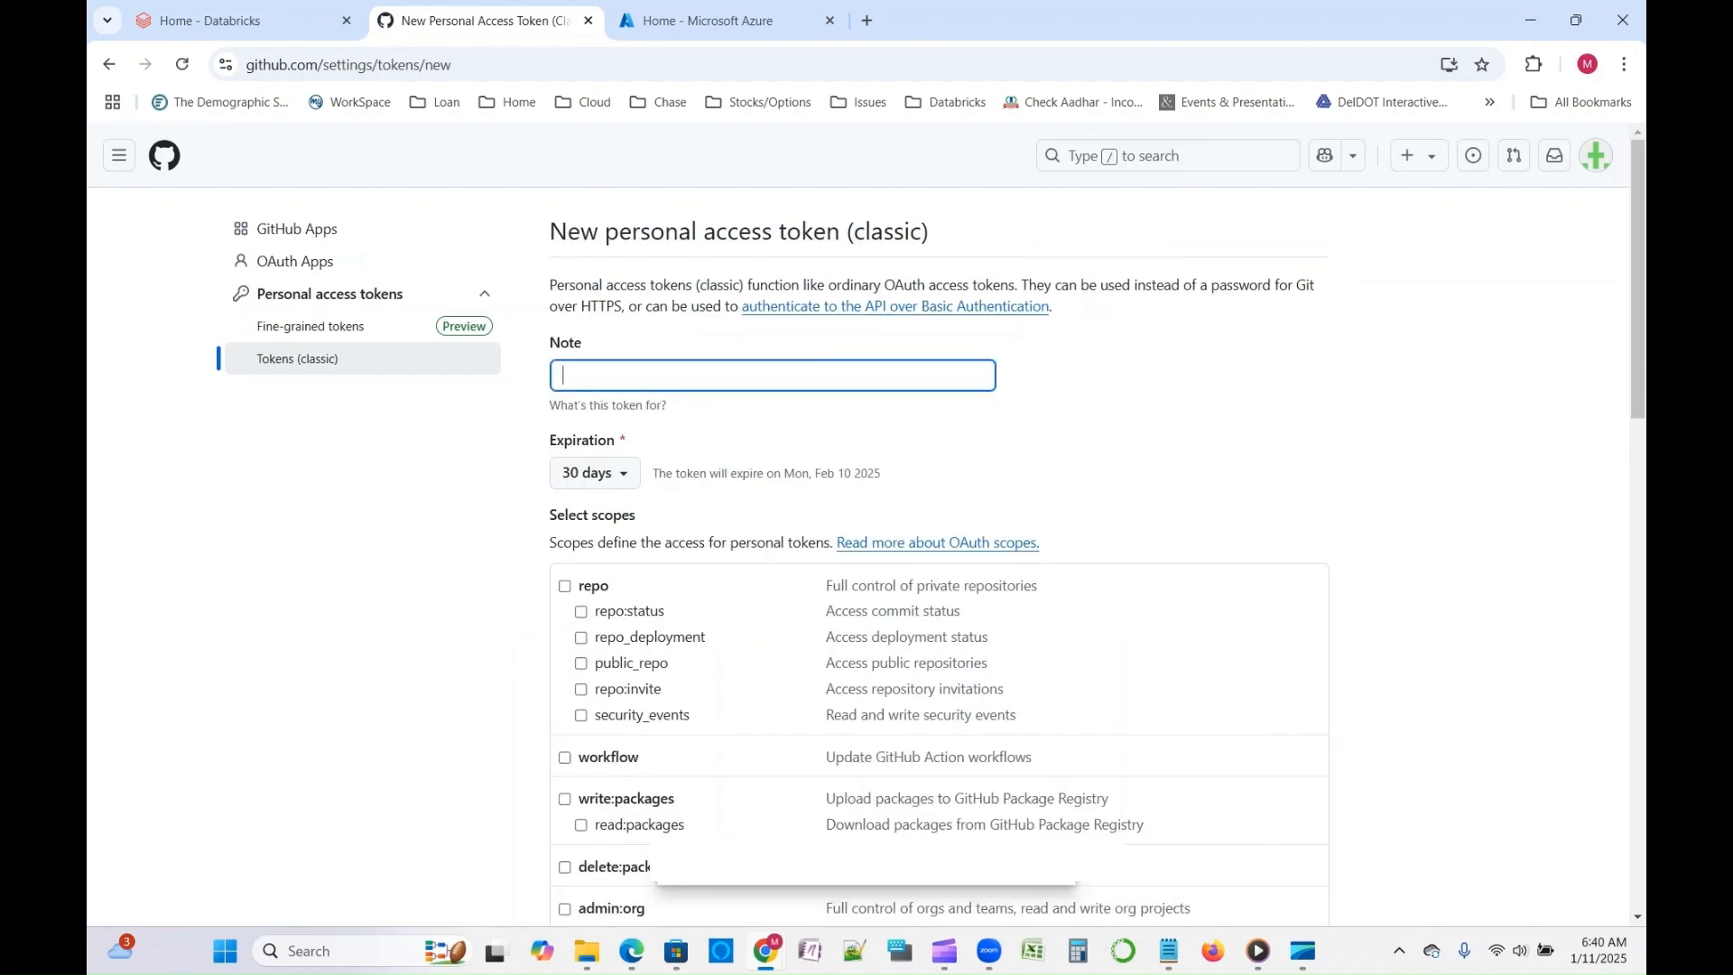
pyautogui.click(773, 375)
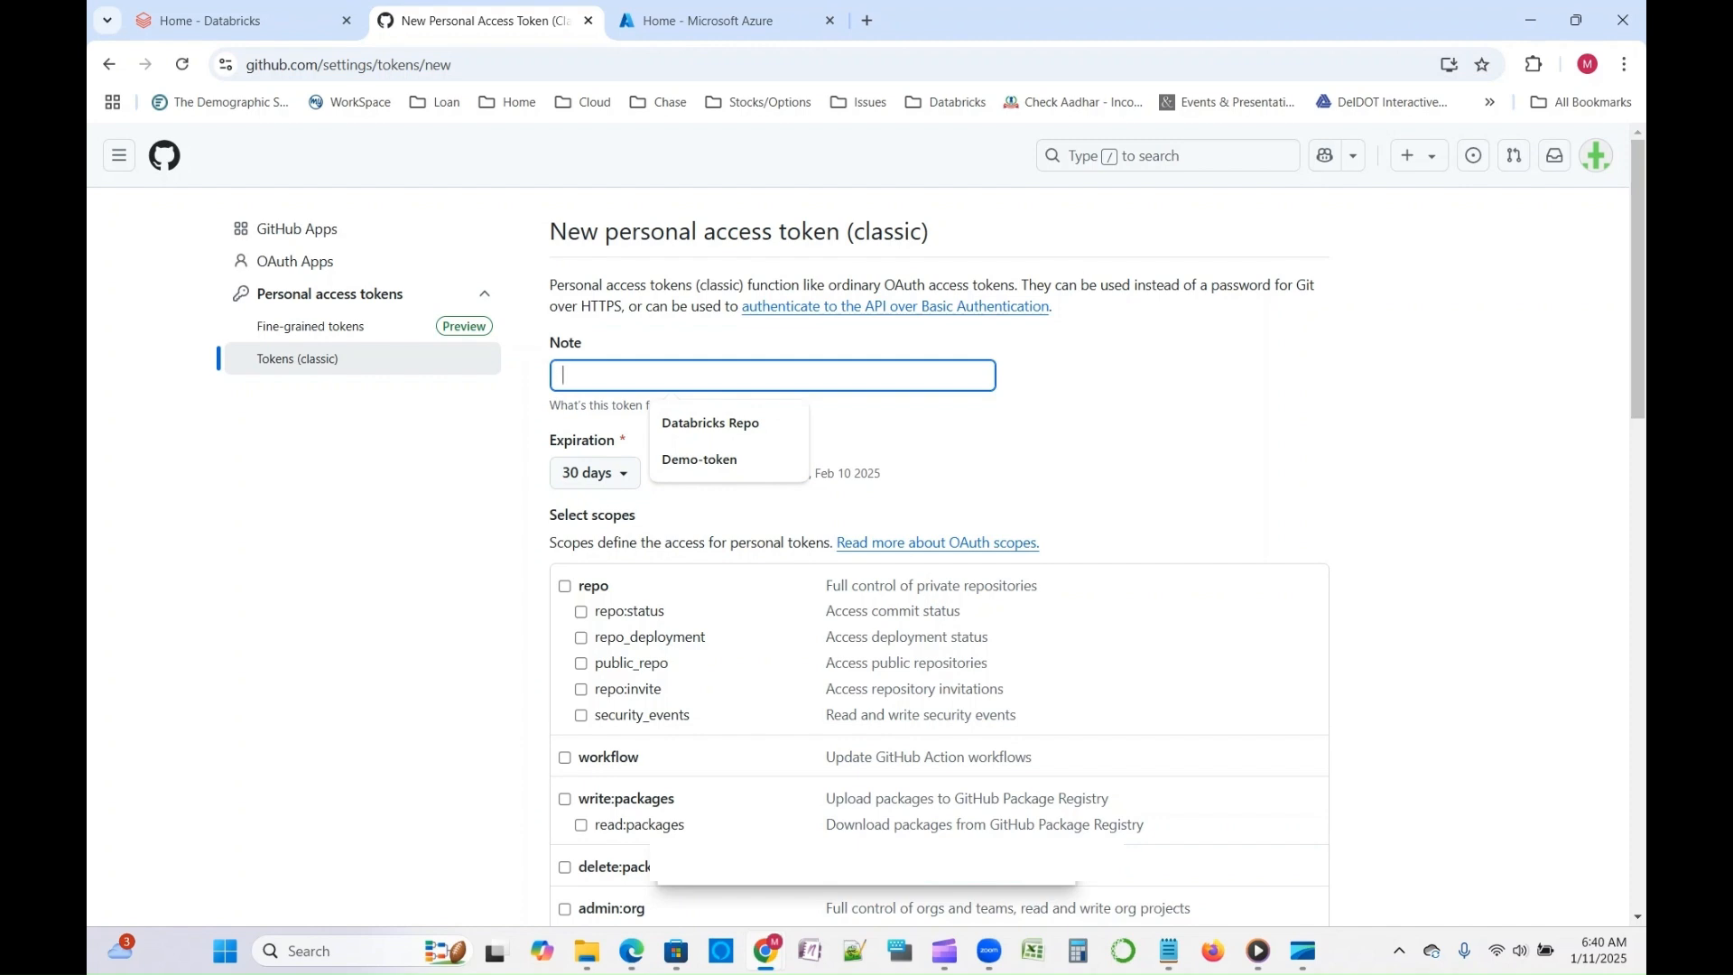
pyautogui.write('Demo-token2')
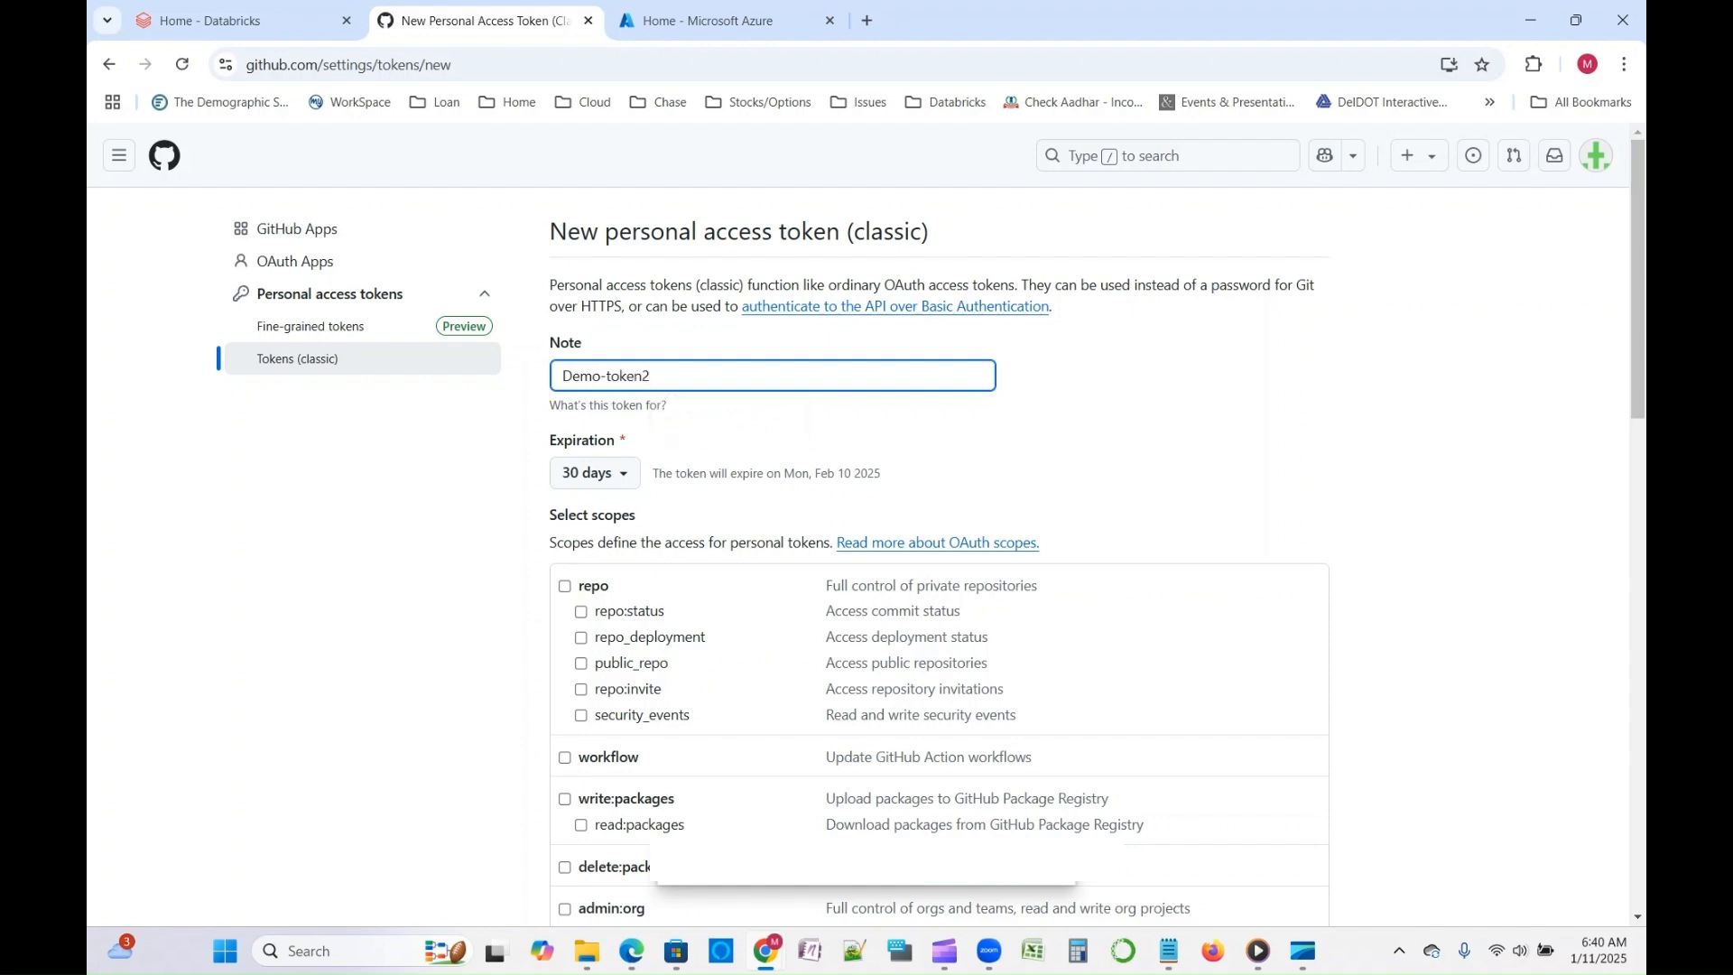
# - Grant the token the full repo scope and generate it
pyautogui.scroll(-2, 866, 520)
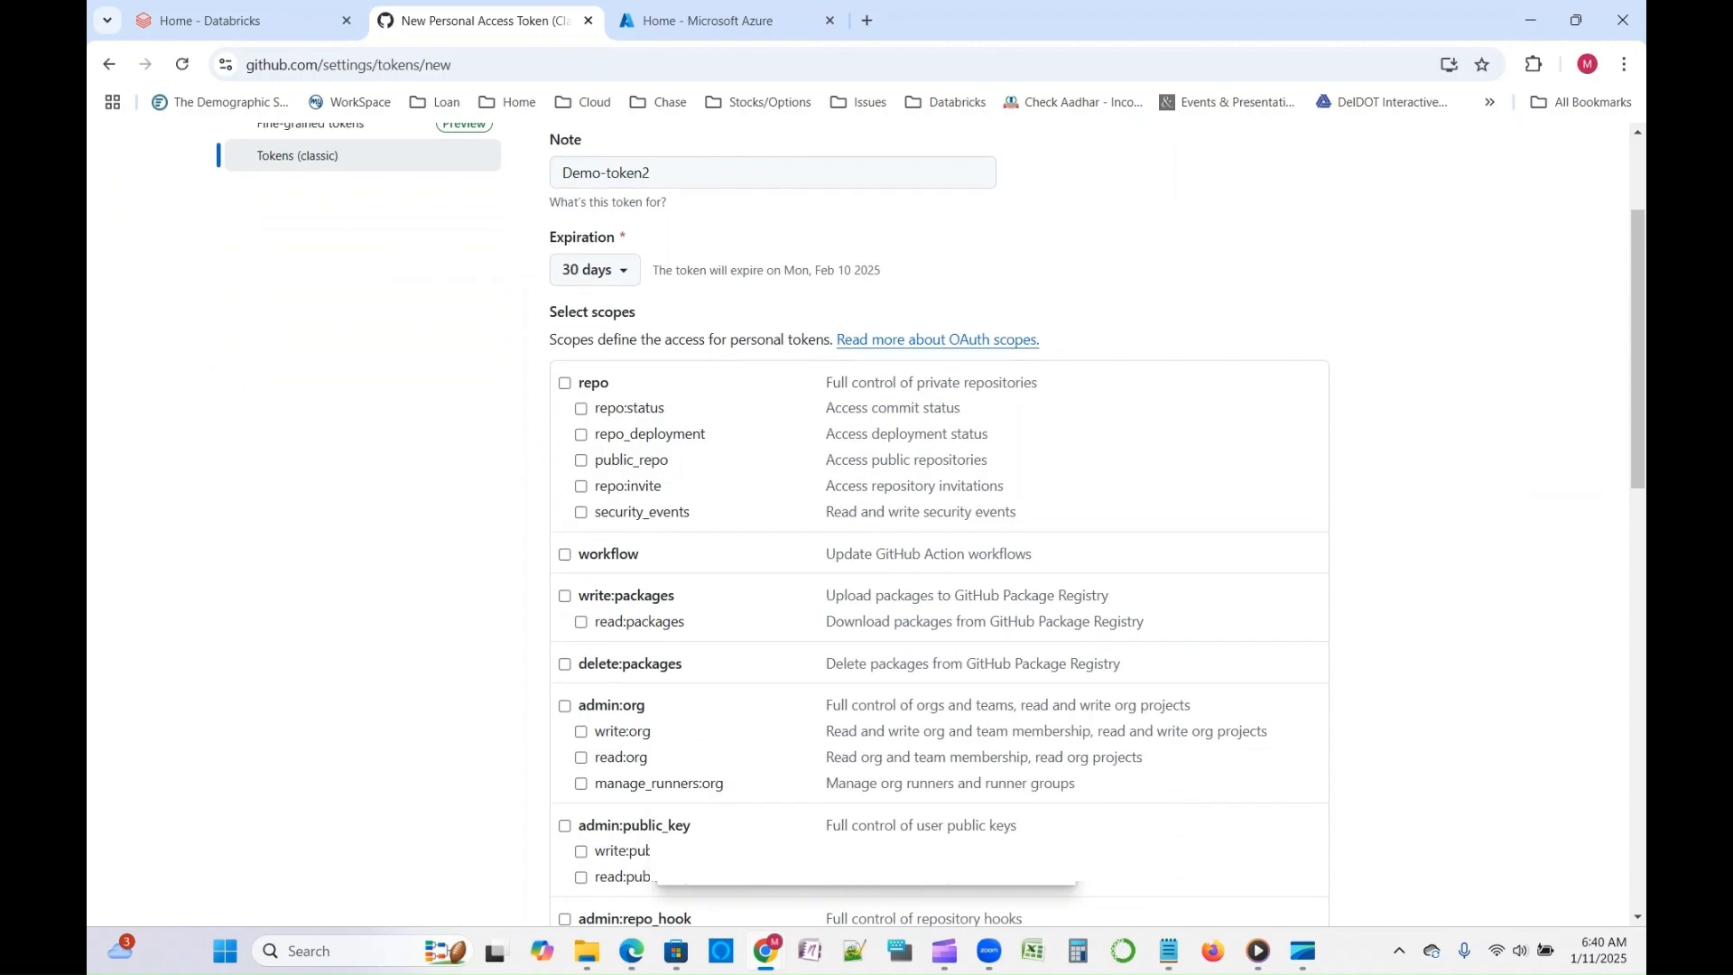
pyautogui.click(565, 382)
pyautogui.scroll(-5, 938, 524)
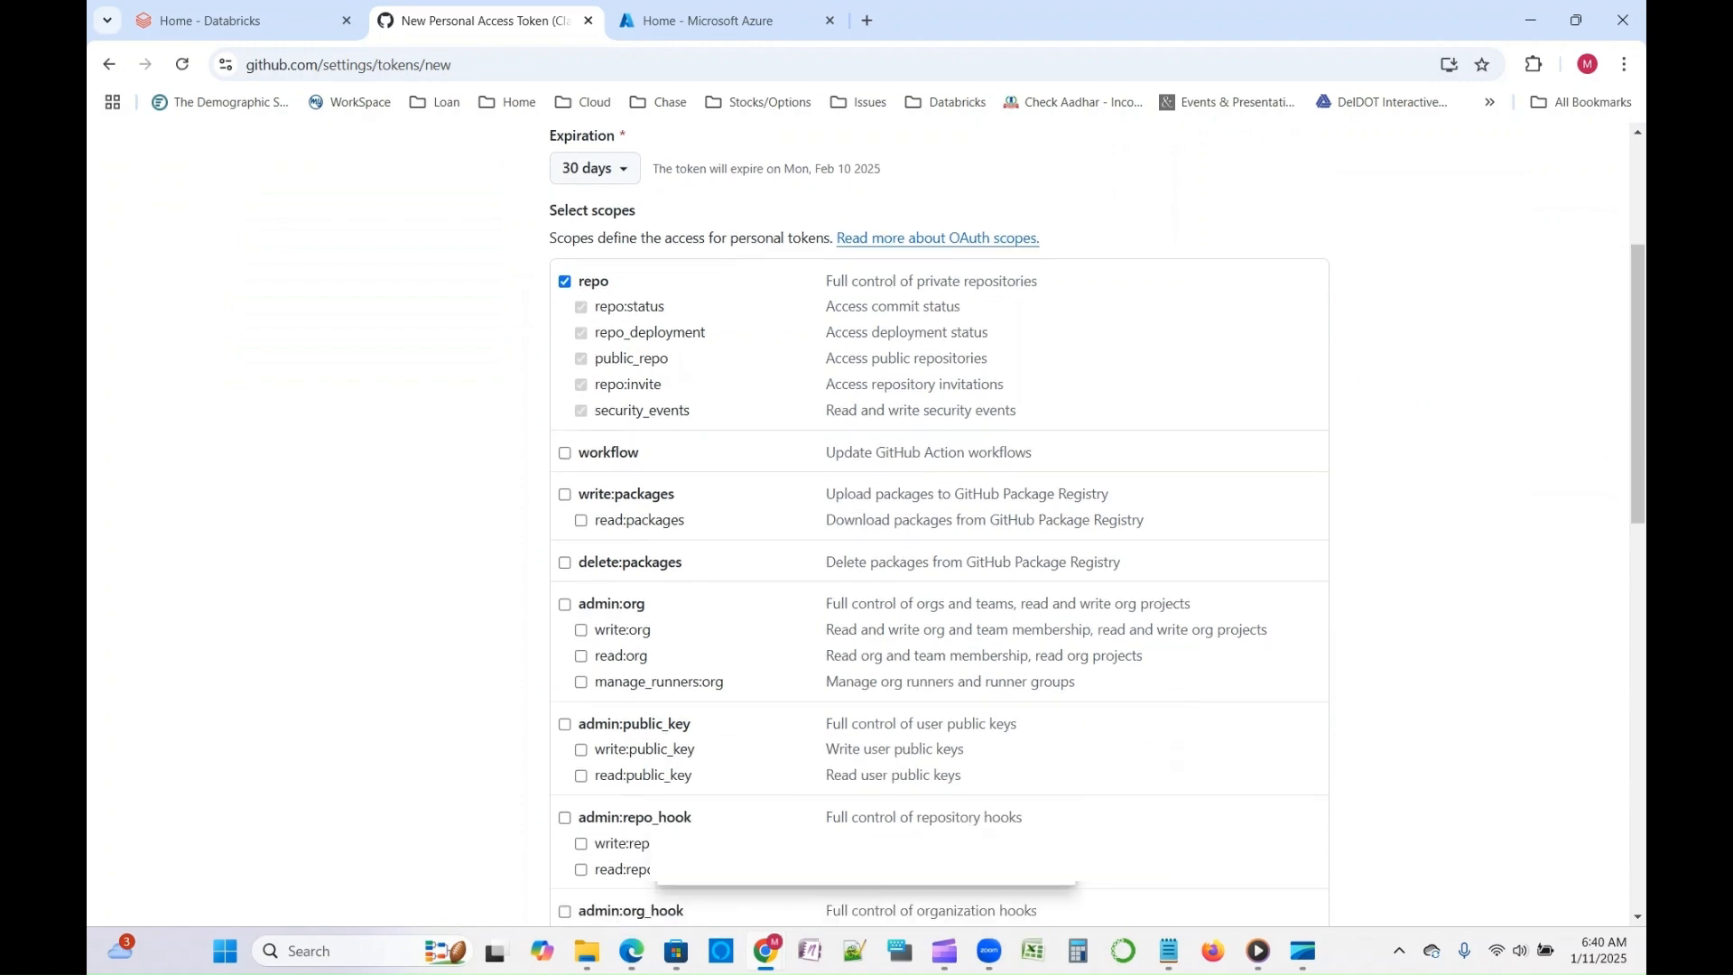
pyautogui.scroll(-3, 939, 524)
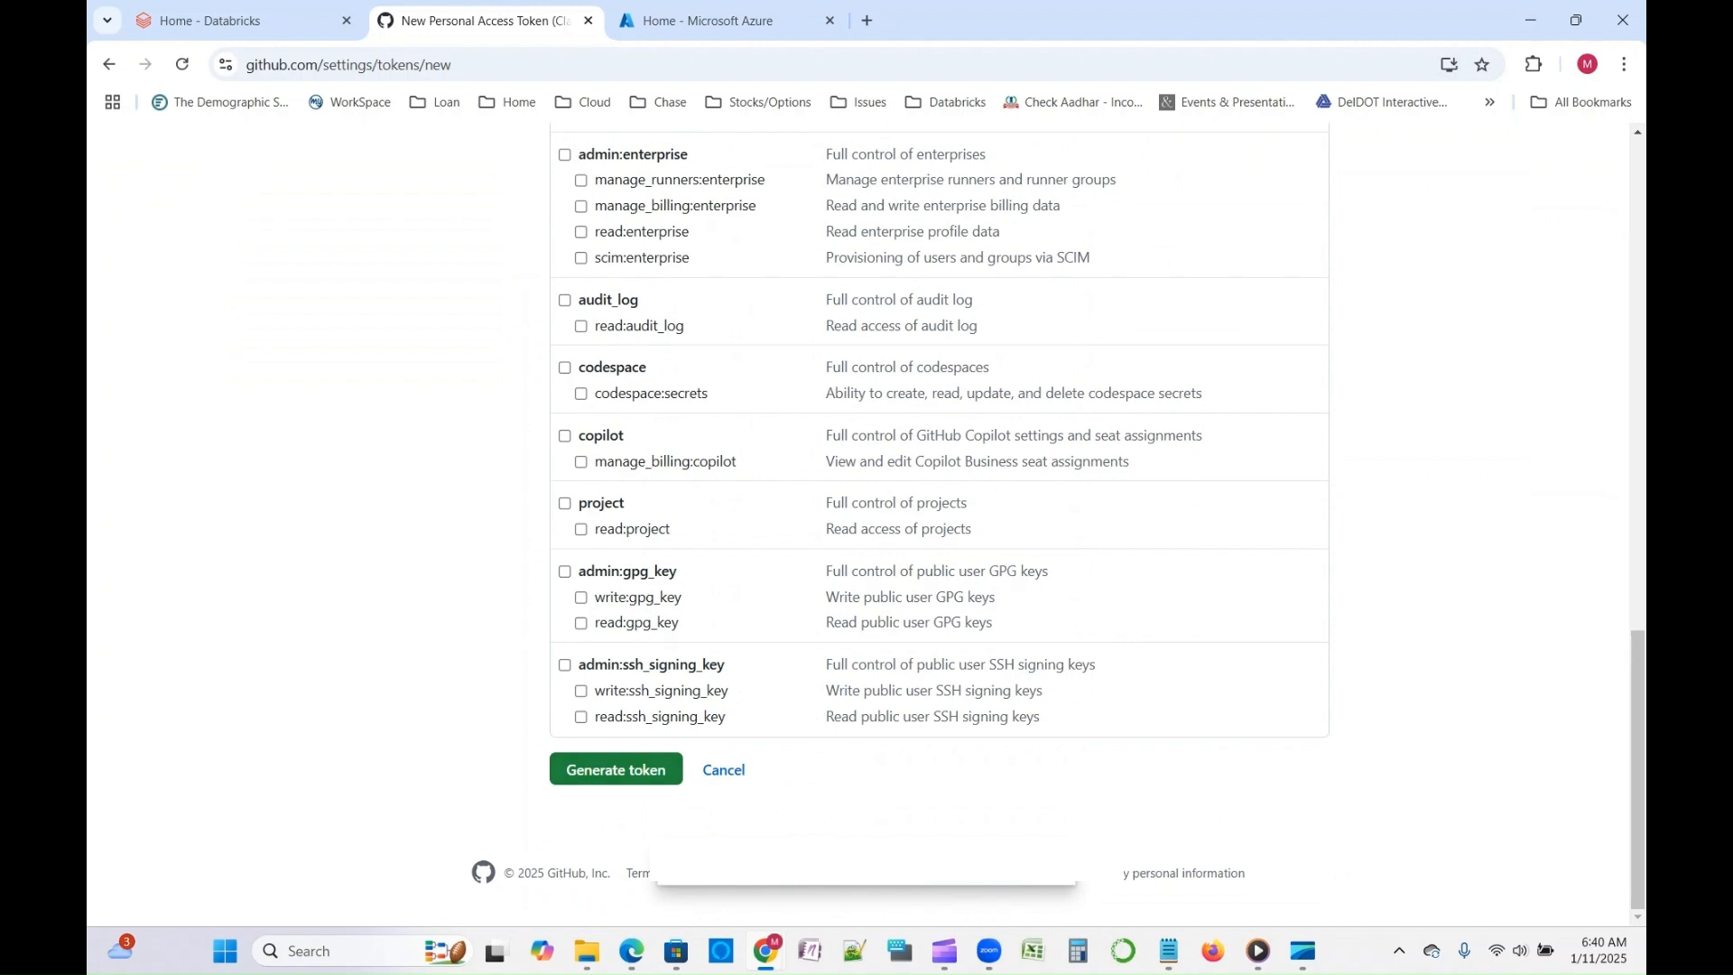
pyautogui.moveTo(1173, 767); pyautogui.dragTo(505, 145)
pyautogui.click(1173, 768)
pyautogui.click(616, 769)
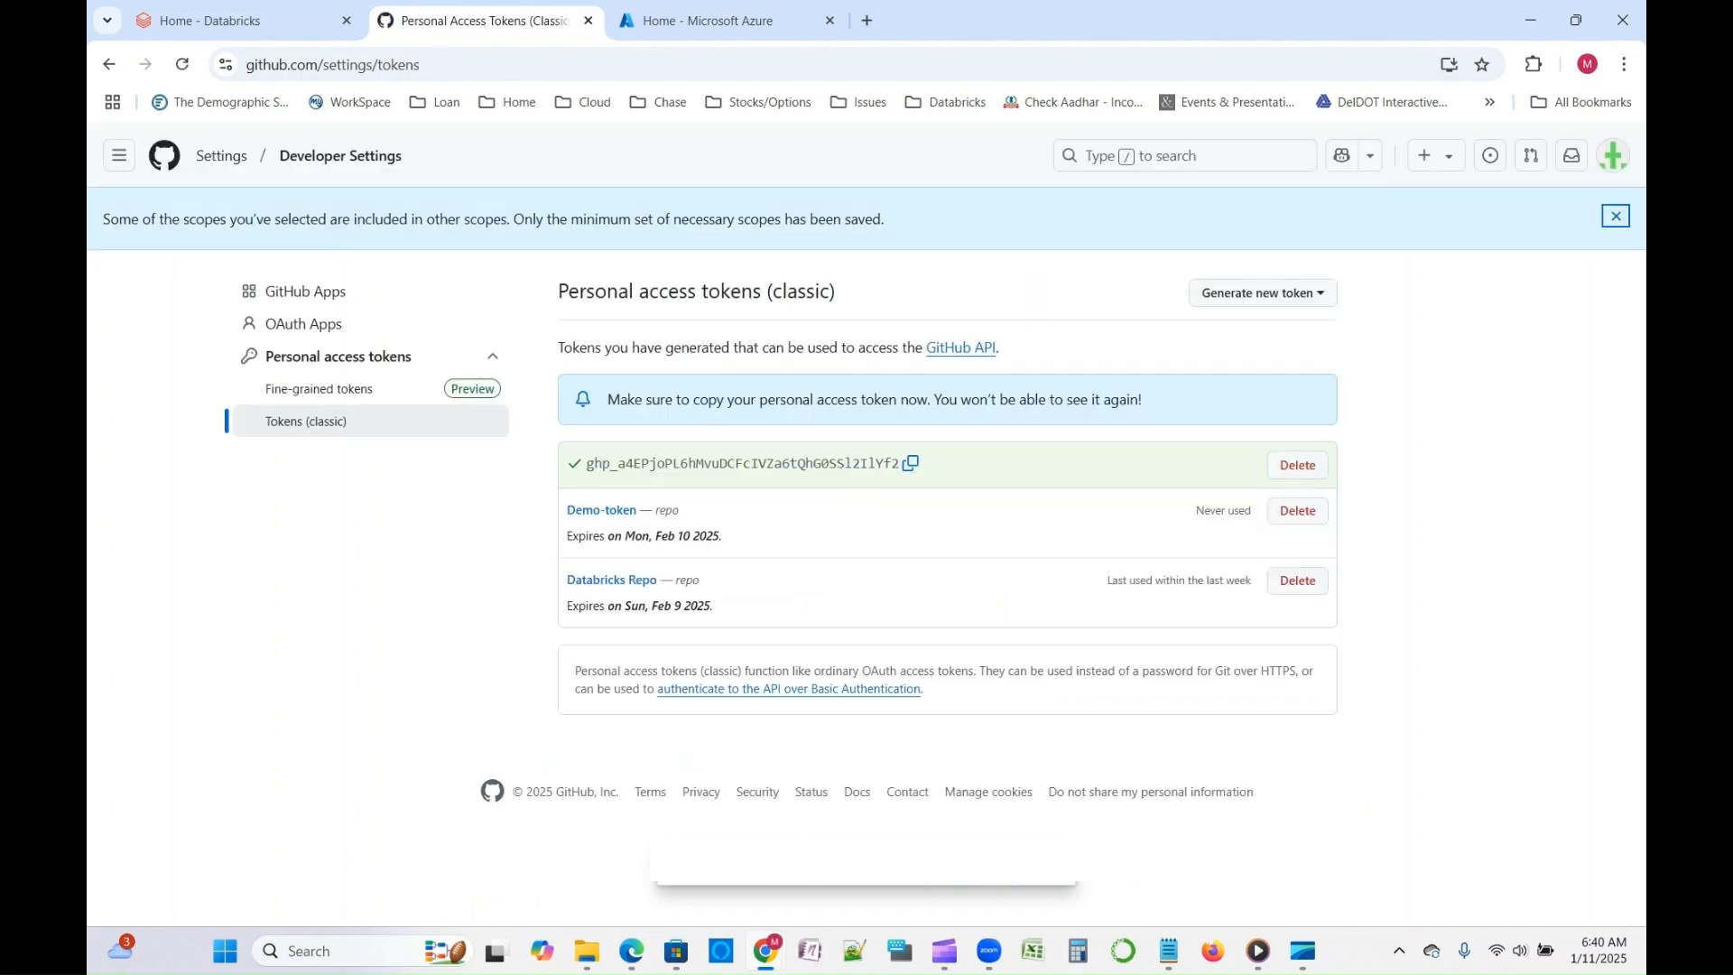
# - Copy the newly generated personal access token
pyautogui.moveTo(586, 463); pyautogui.dragTo(899, 464)
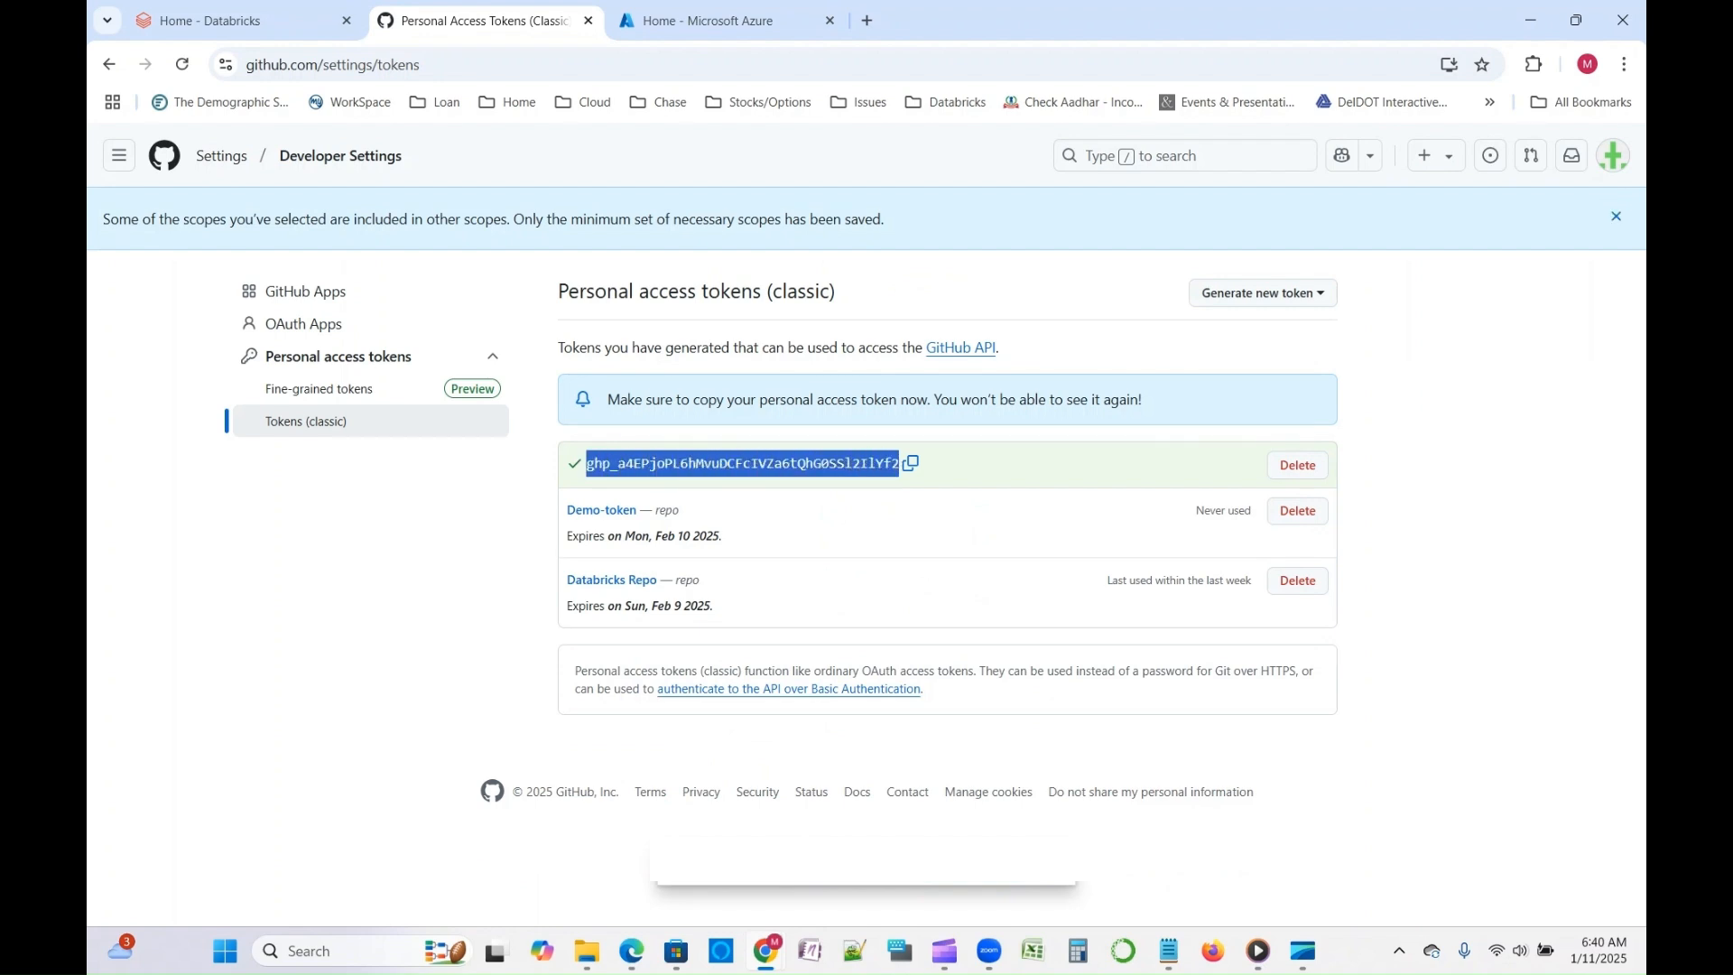
pyautogui.click(899, 463)
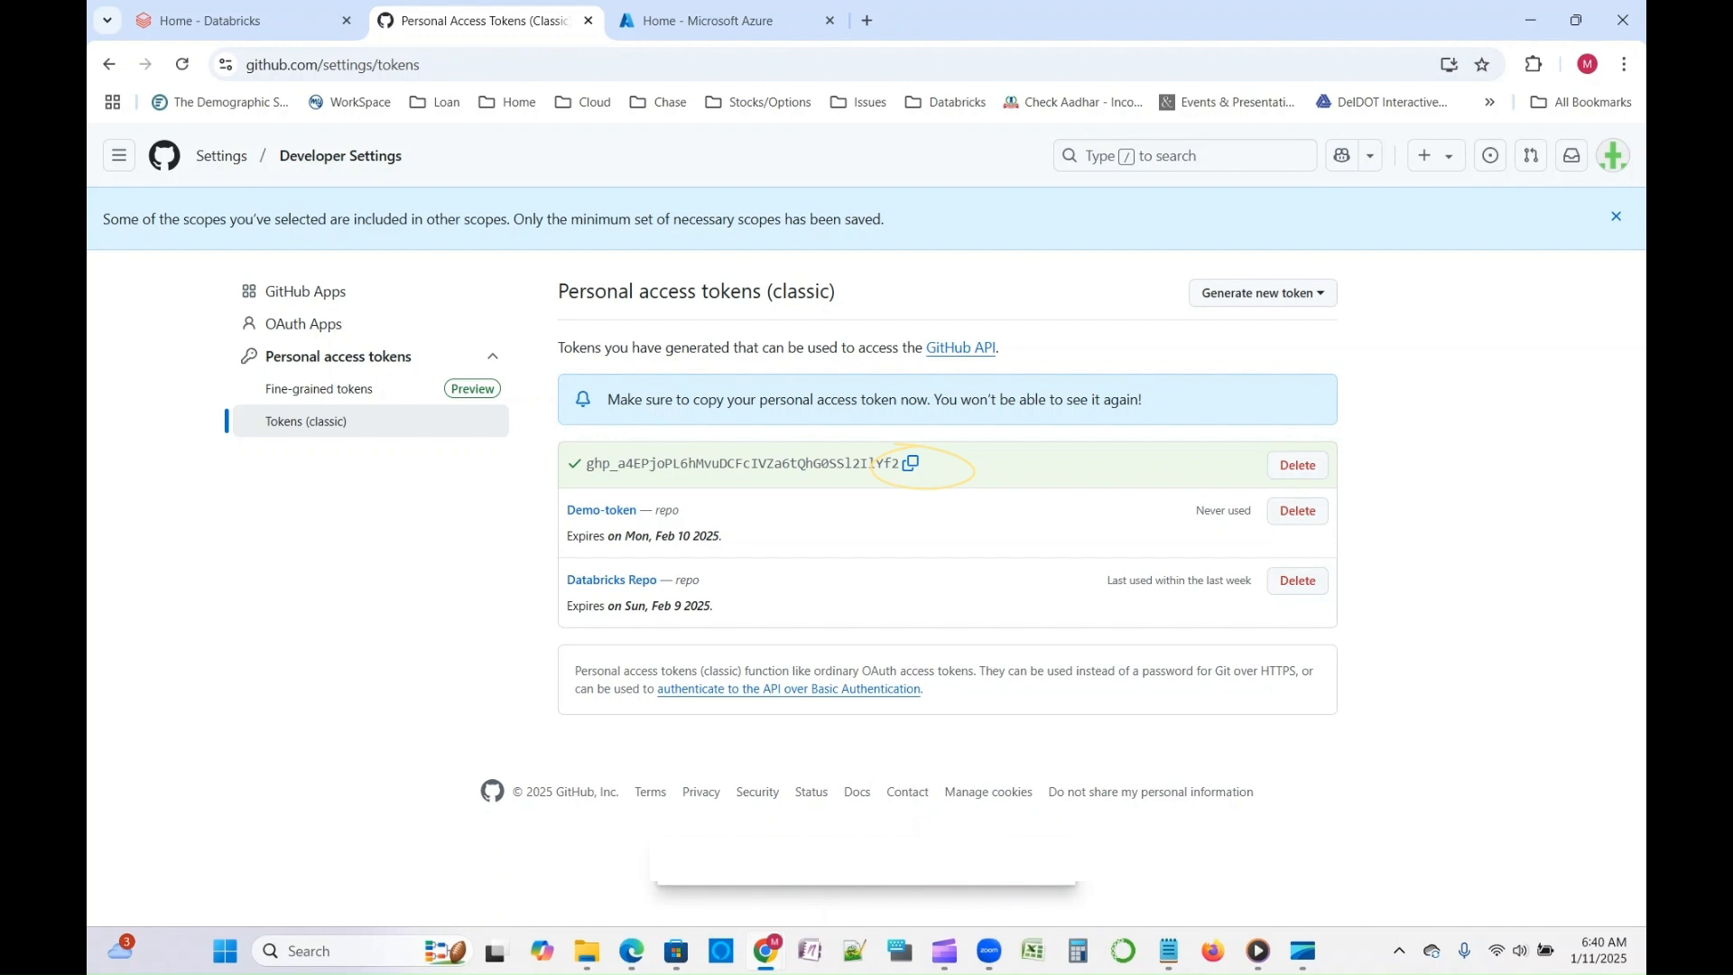
pyautogui.click(911, 463)
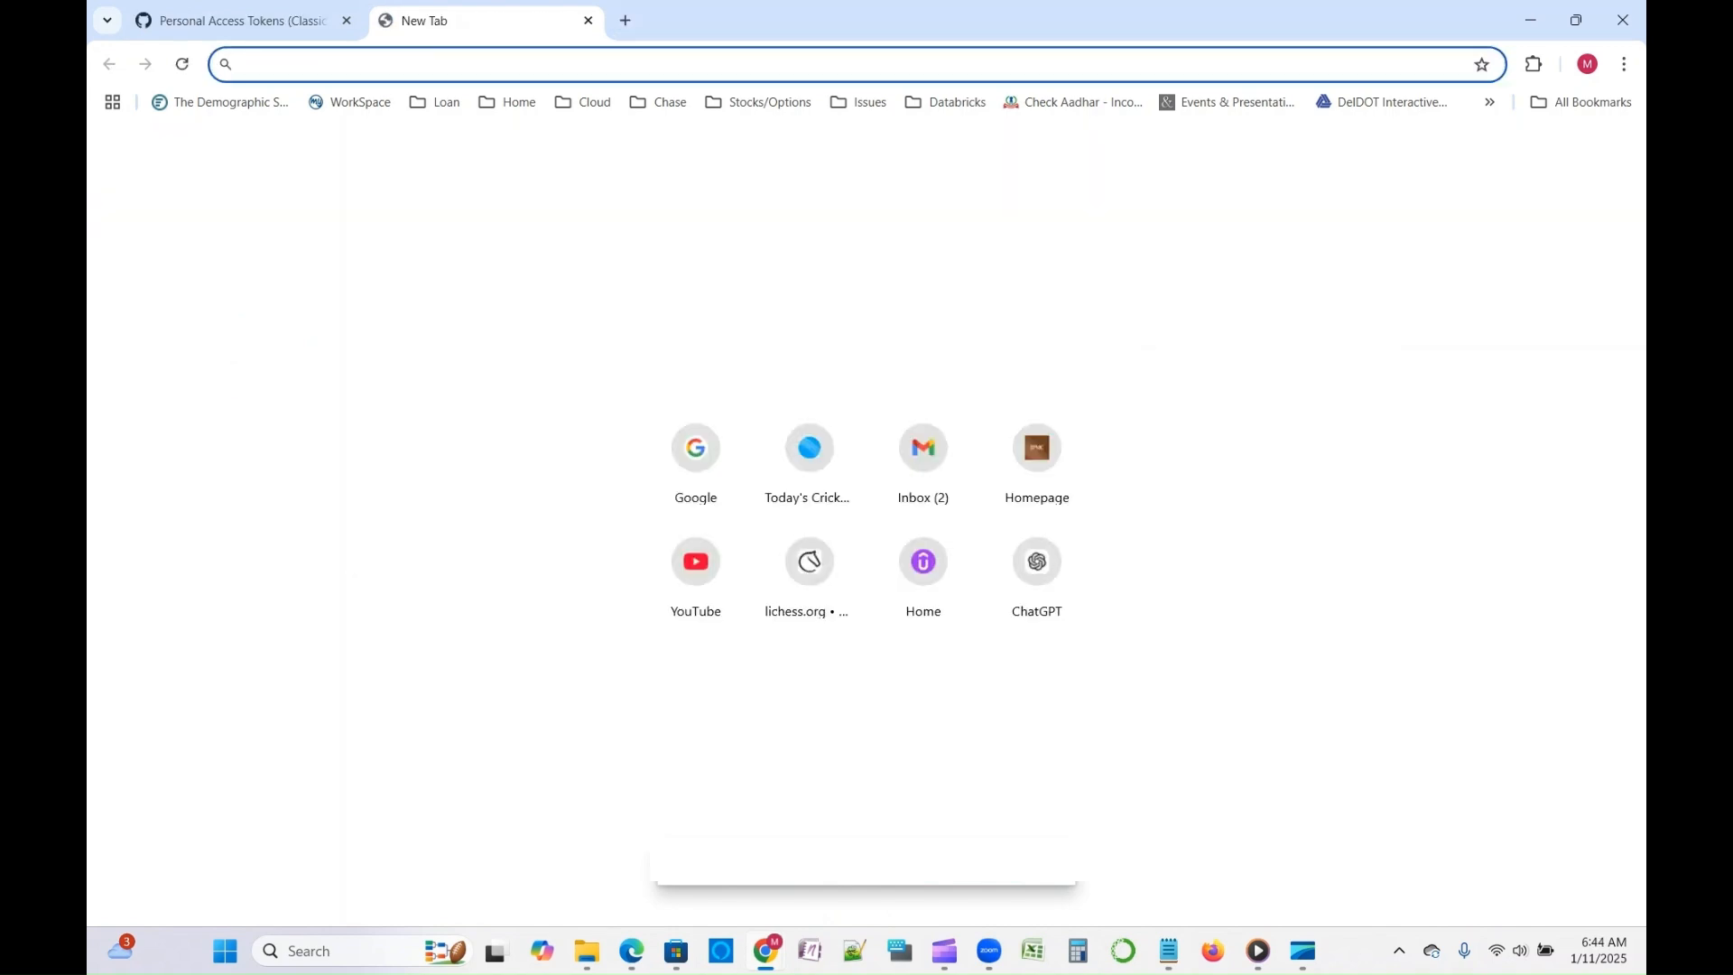
# - Switch to the Microsoft Azure portal at portal.azure.com
pyautogui.write('port')
pyautogui.press('Right')
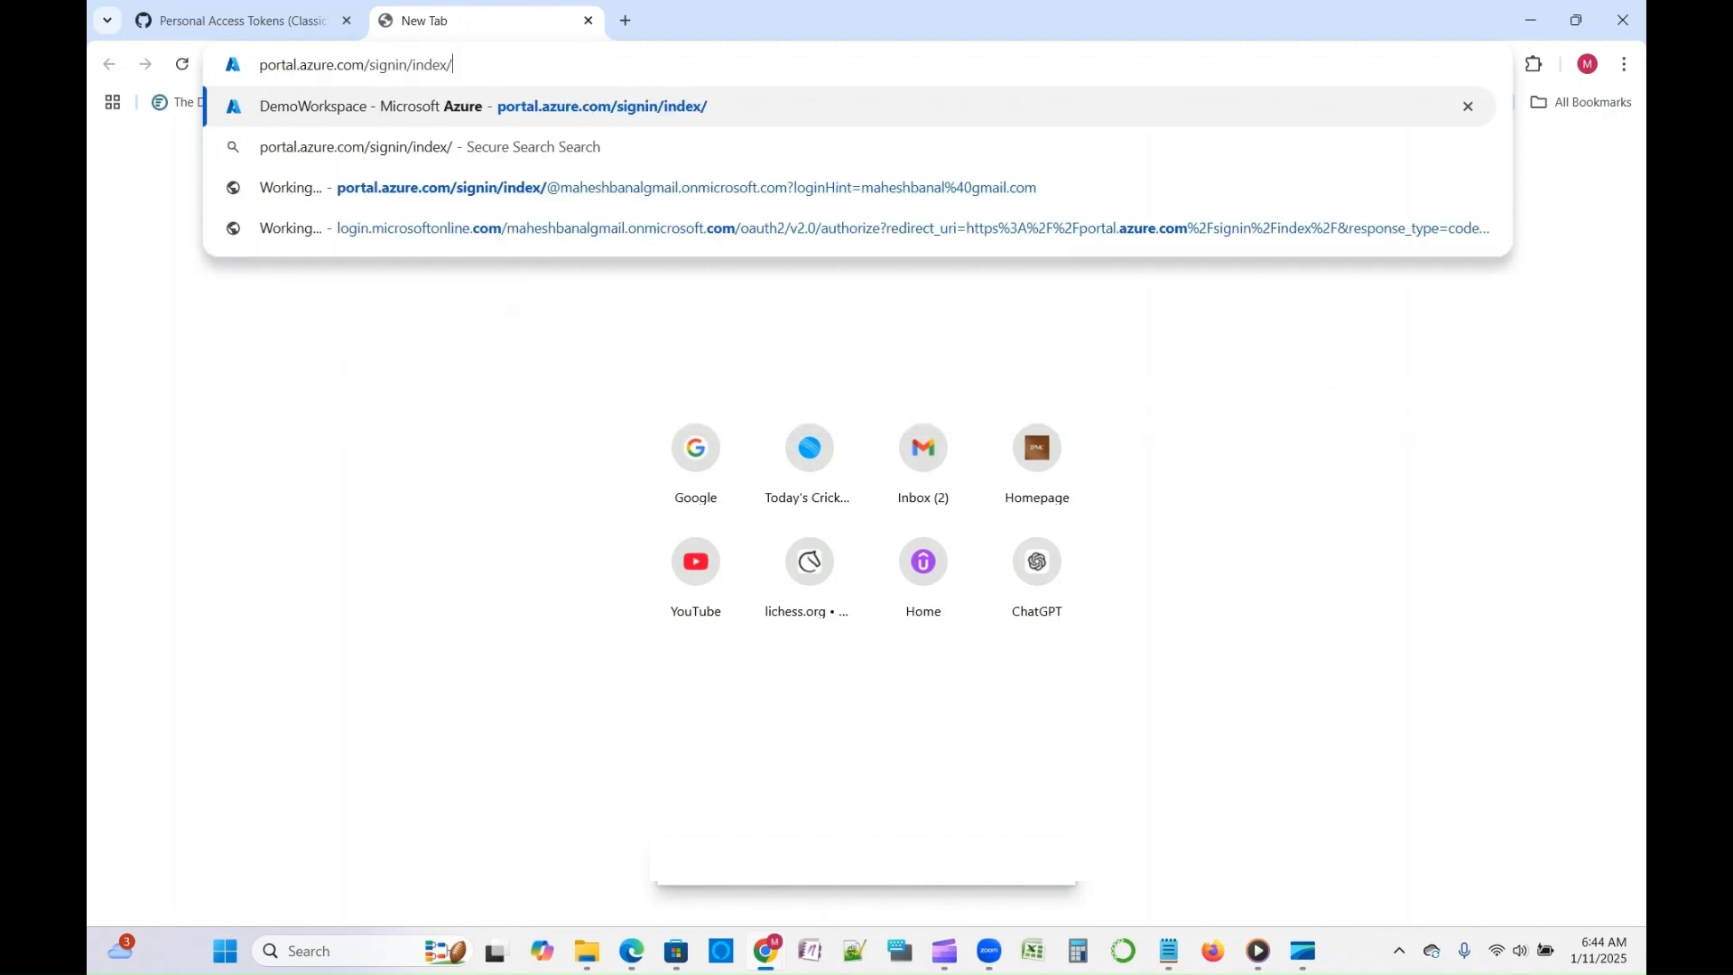
pyautogui.press('BackSpace')
pyautogui.press('BackSpace')
pyautogui.press('BackSpace')
pyautogui.press('BackSpace')
pyautogui.press('BackSpace')
pyautogui.press('BackSpace')
pyautogui.press('BackSpace')
pyautogui.press('BackSpace')
pyautogui.press('BackSpace')
pyautogui.press('BackSpace')
pyautogui.press('BackSpace')
pyautogui.press('BackSpace')
pyautogui.press('BackSpace')
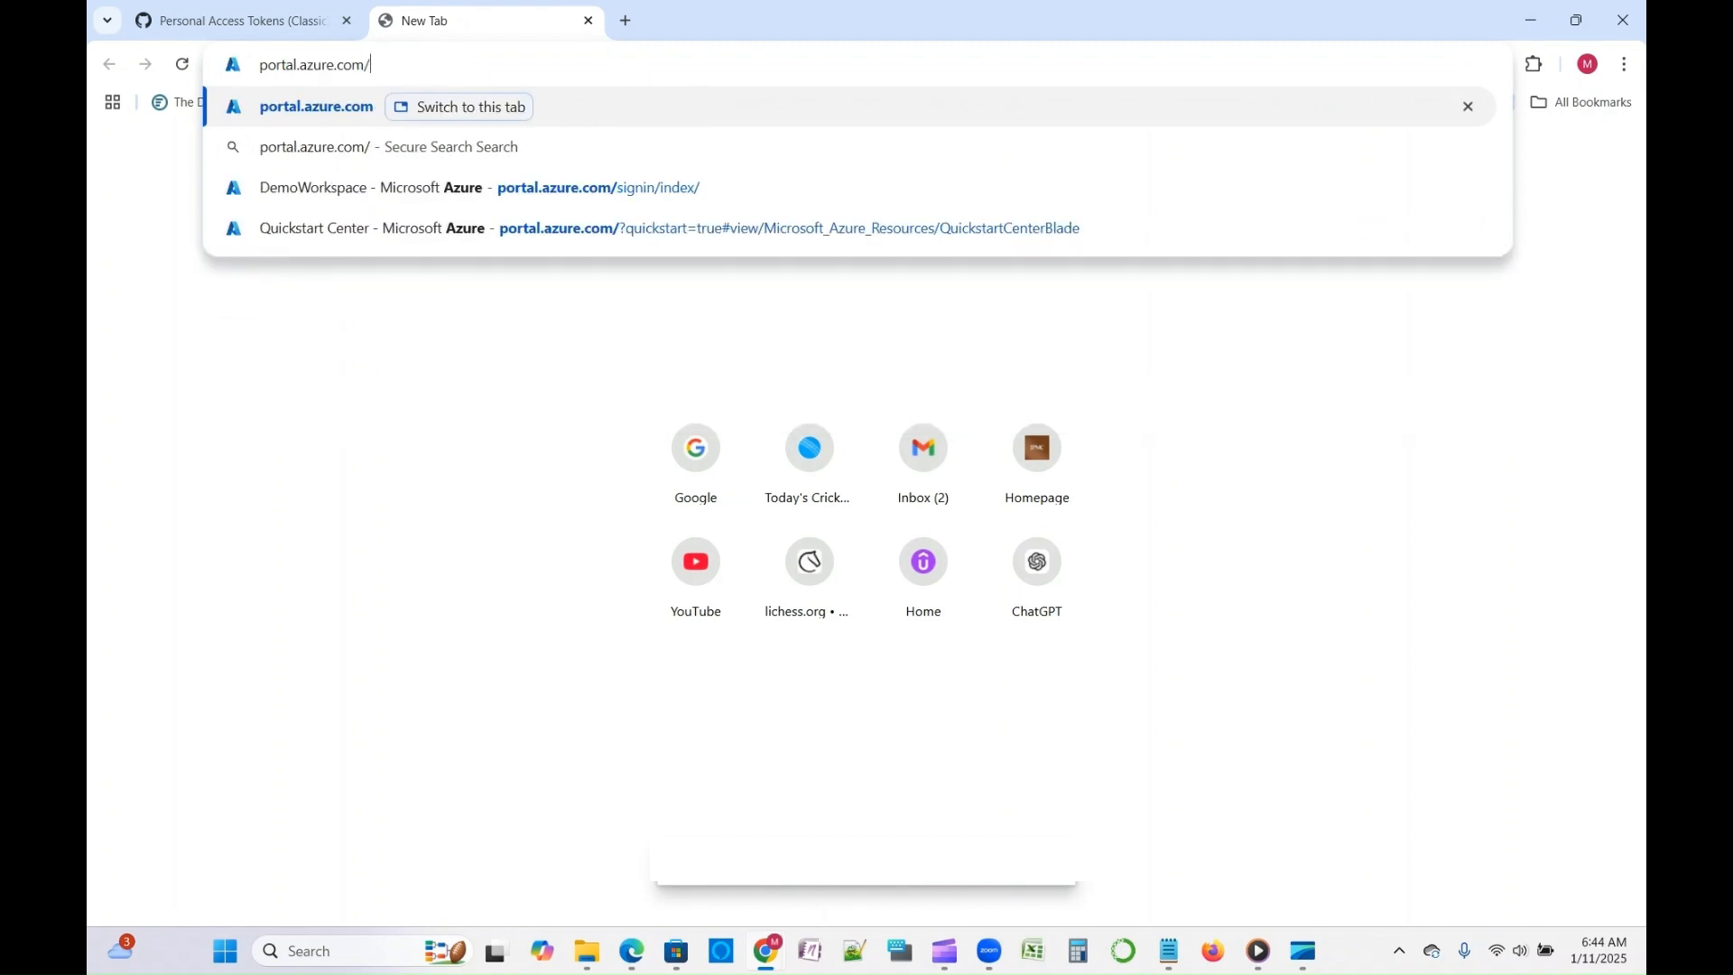
pyautogui.press('Return')
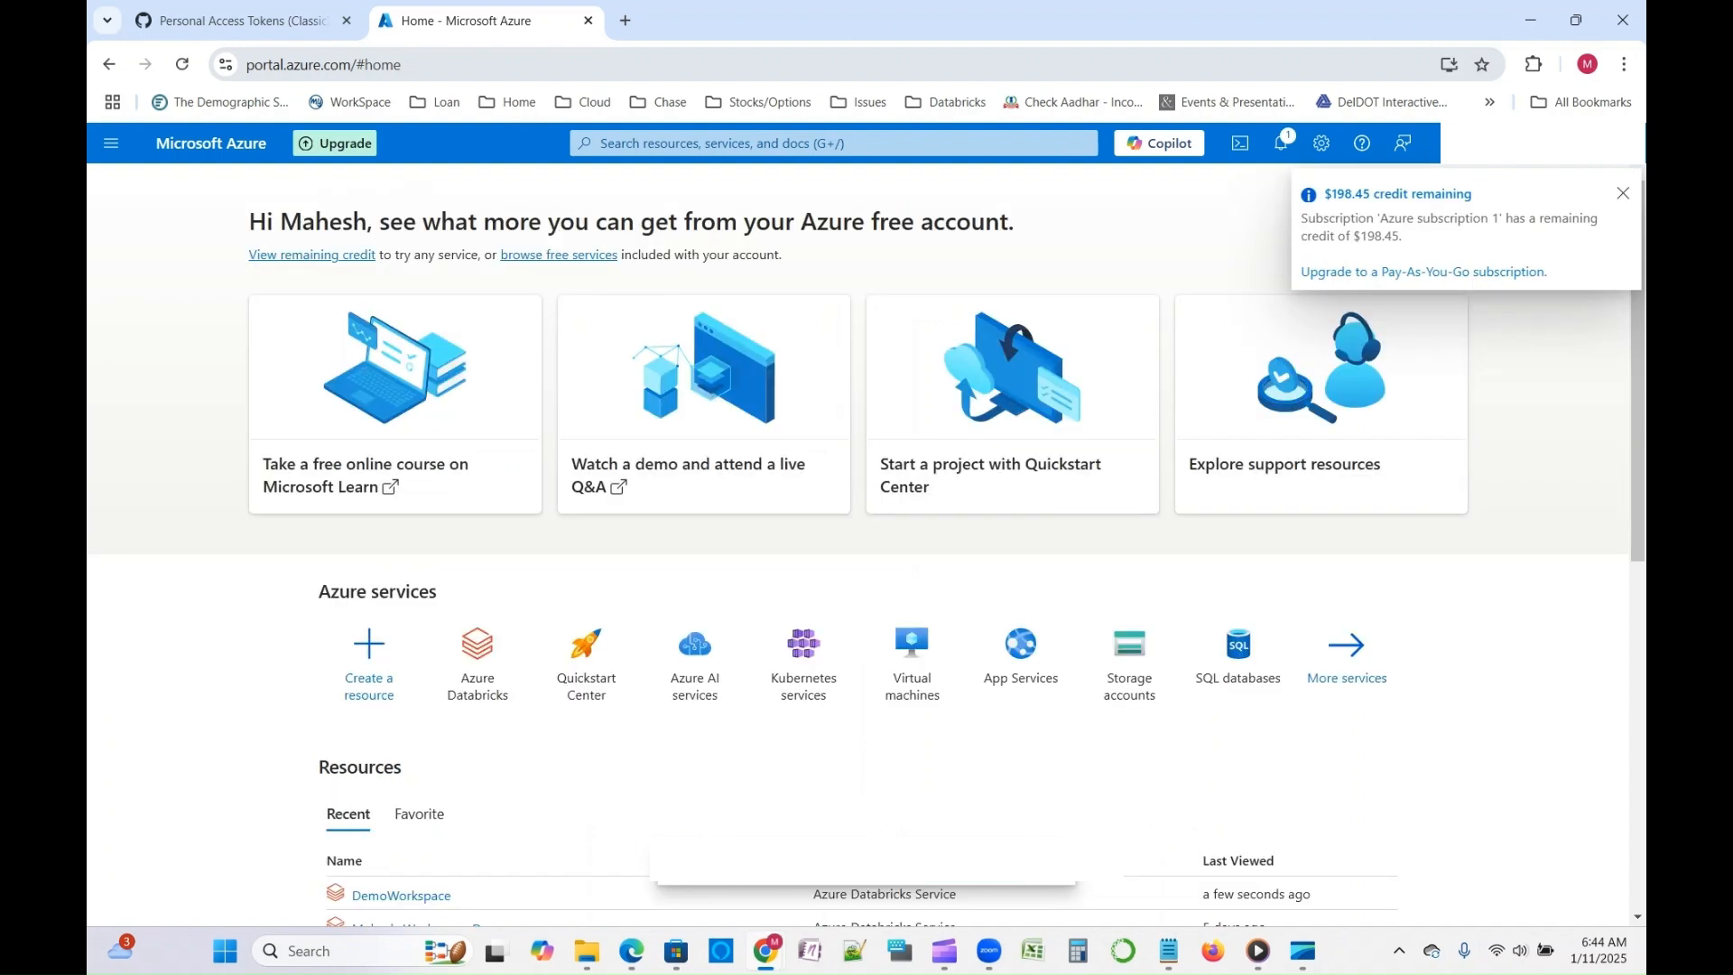
# - Search the portal for Azur and open the Azure Databricks service
pyautogui.click(833, 144)
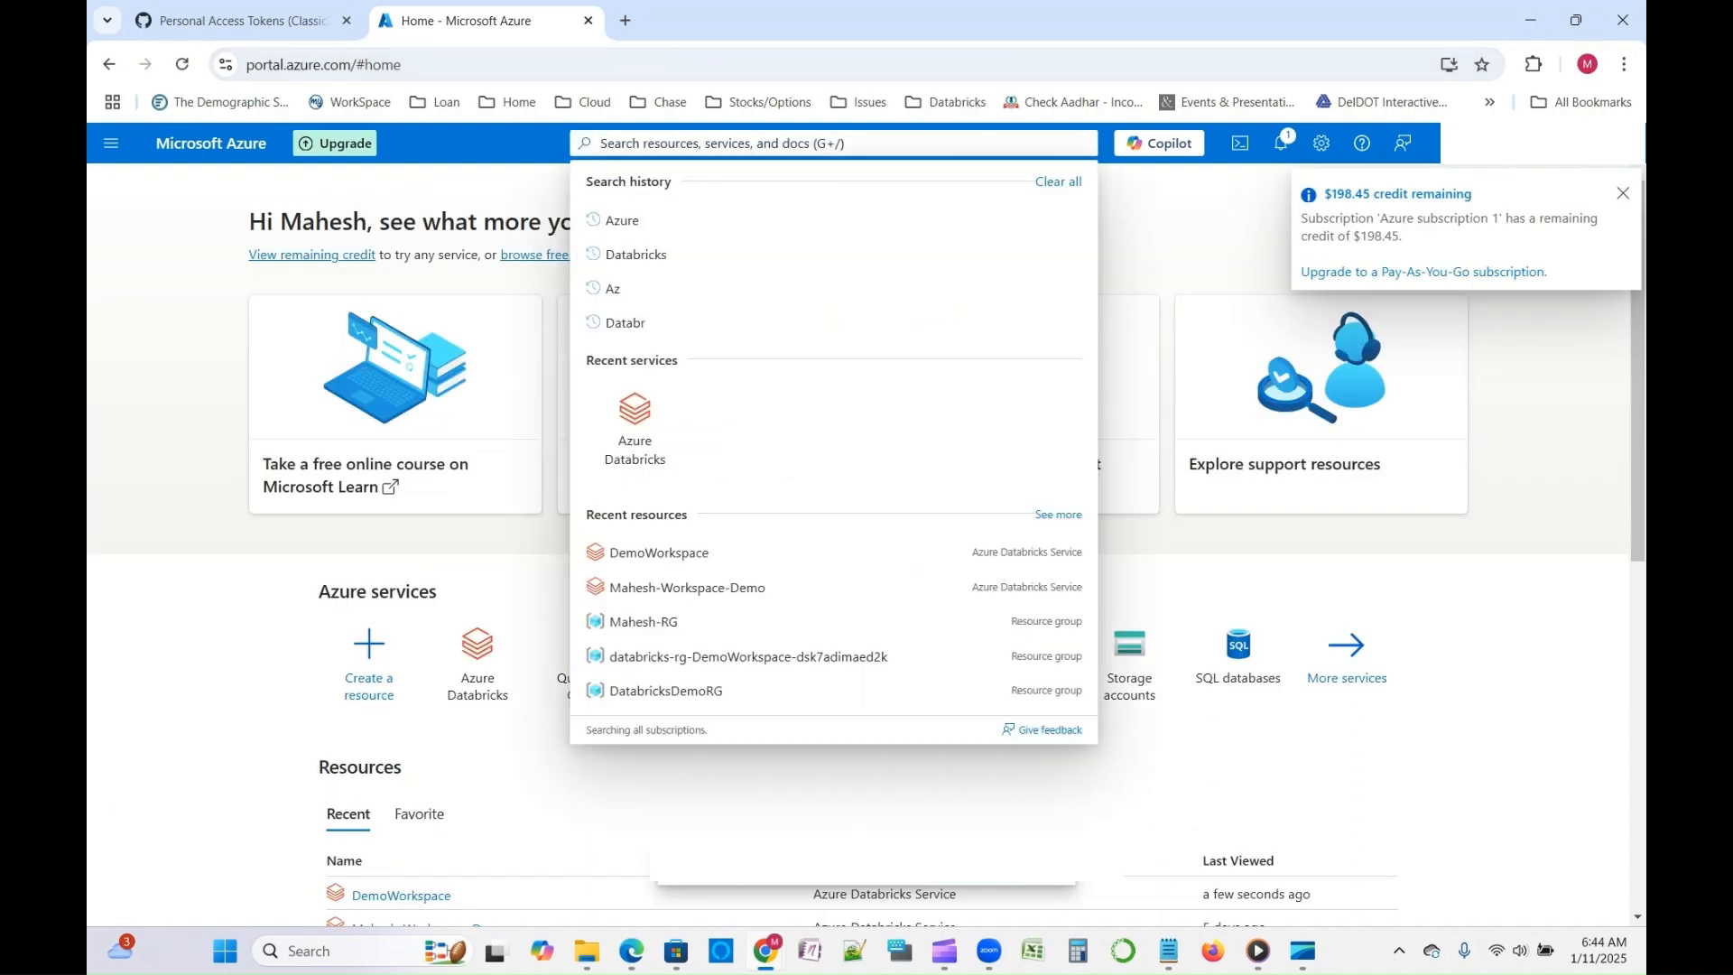
pyautogui.write('Azur')
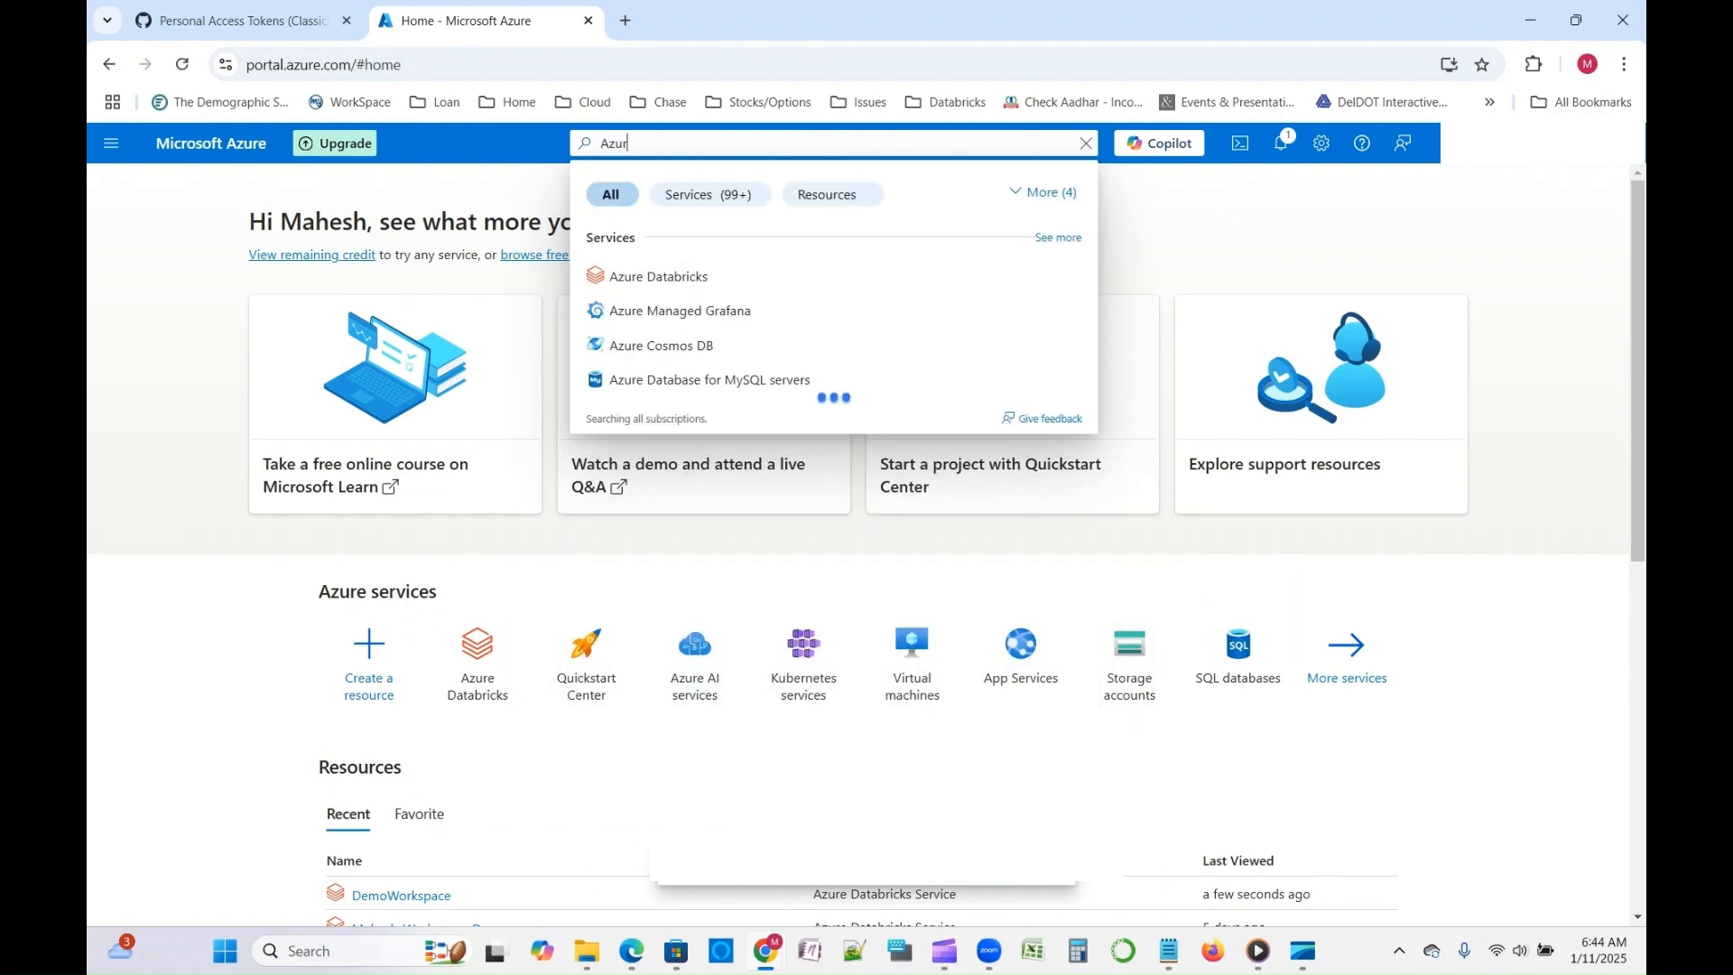
pyautogui.press('Down')
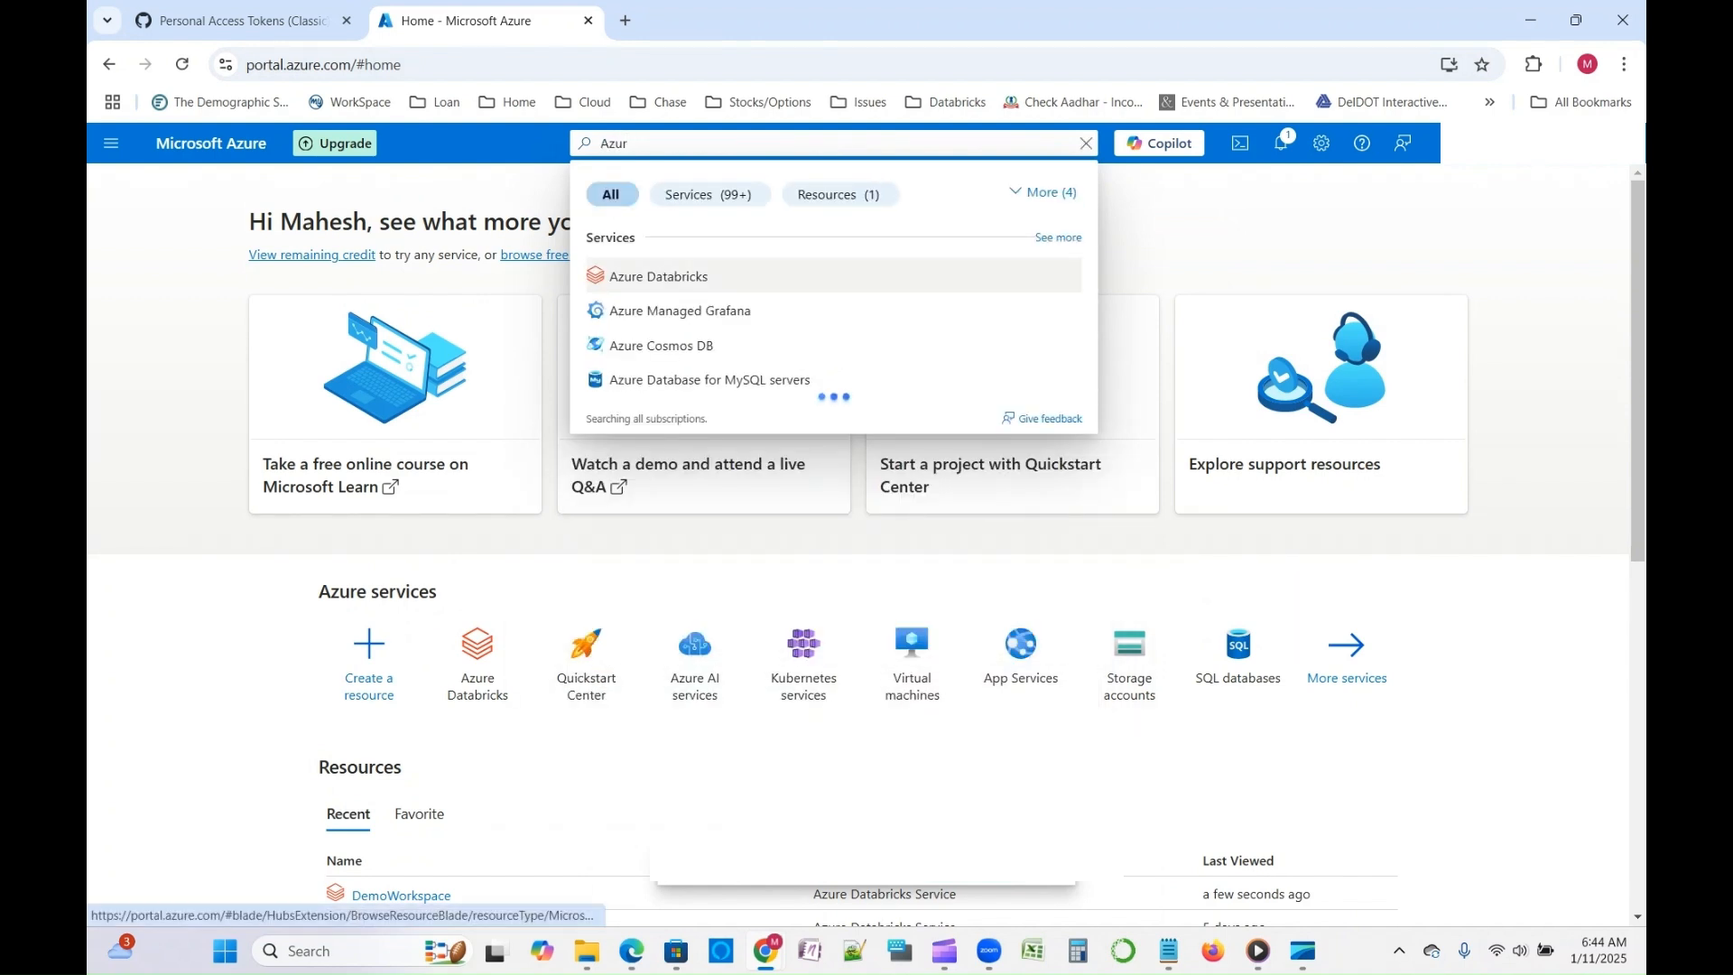
pyautogui.press('Return')
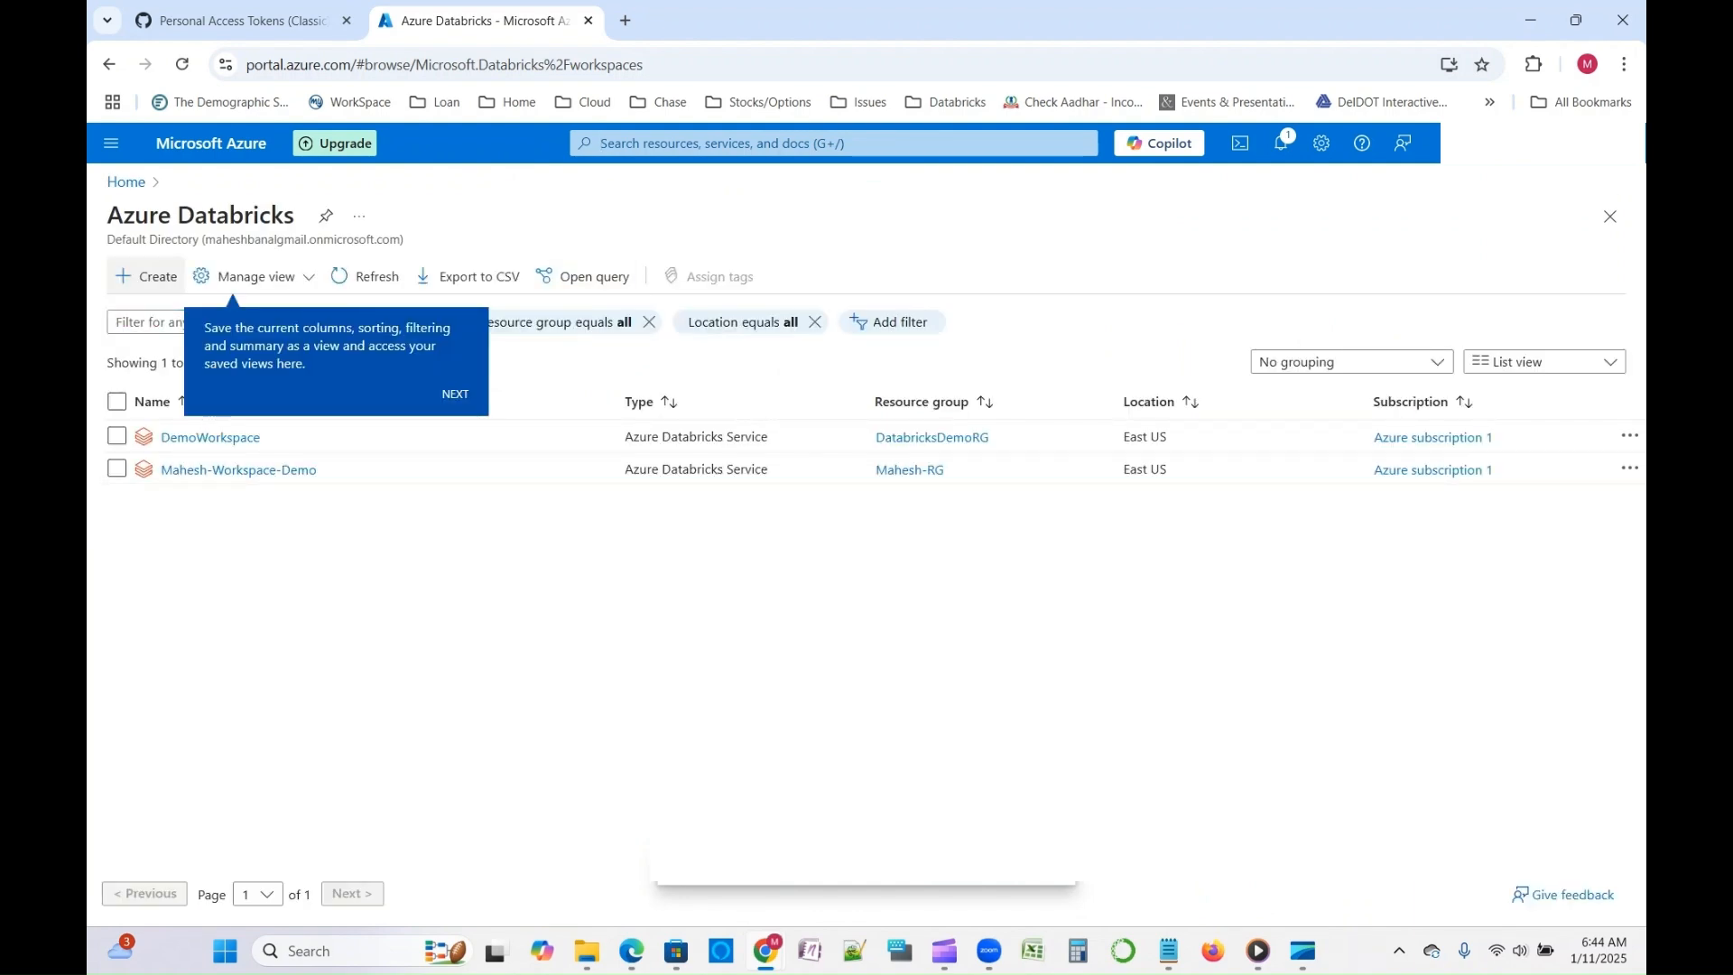
# - Start a new Azure Databricks workspace and create a new resource group named Demo-RG for it
pyautogui.click(149, 276)
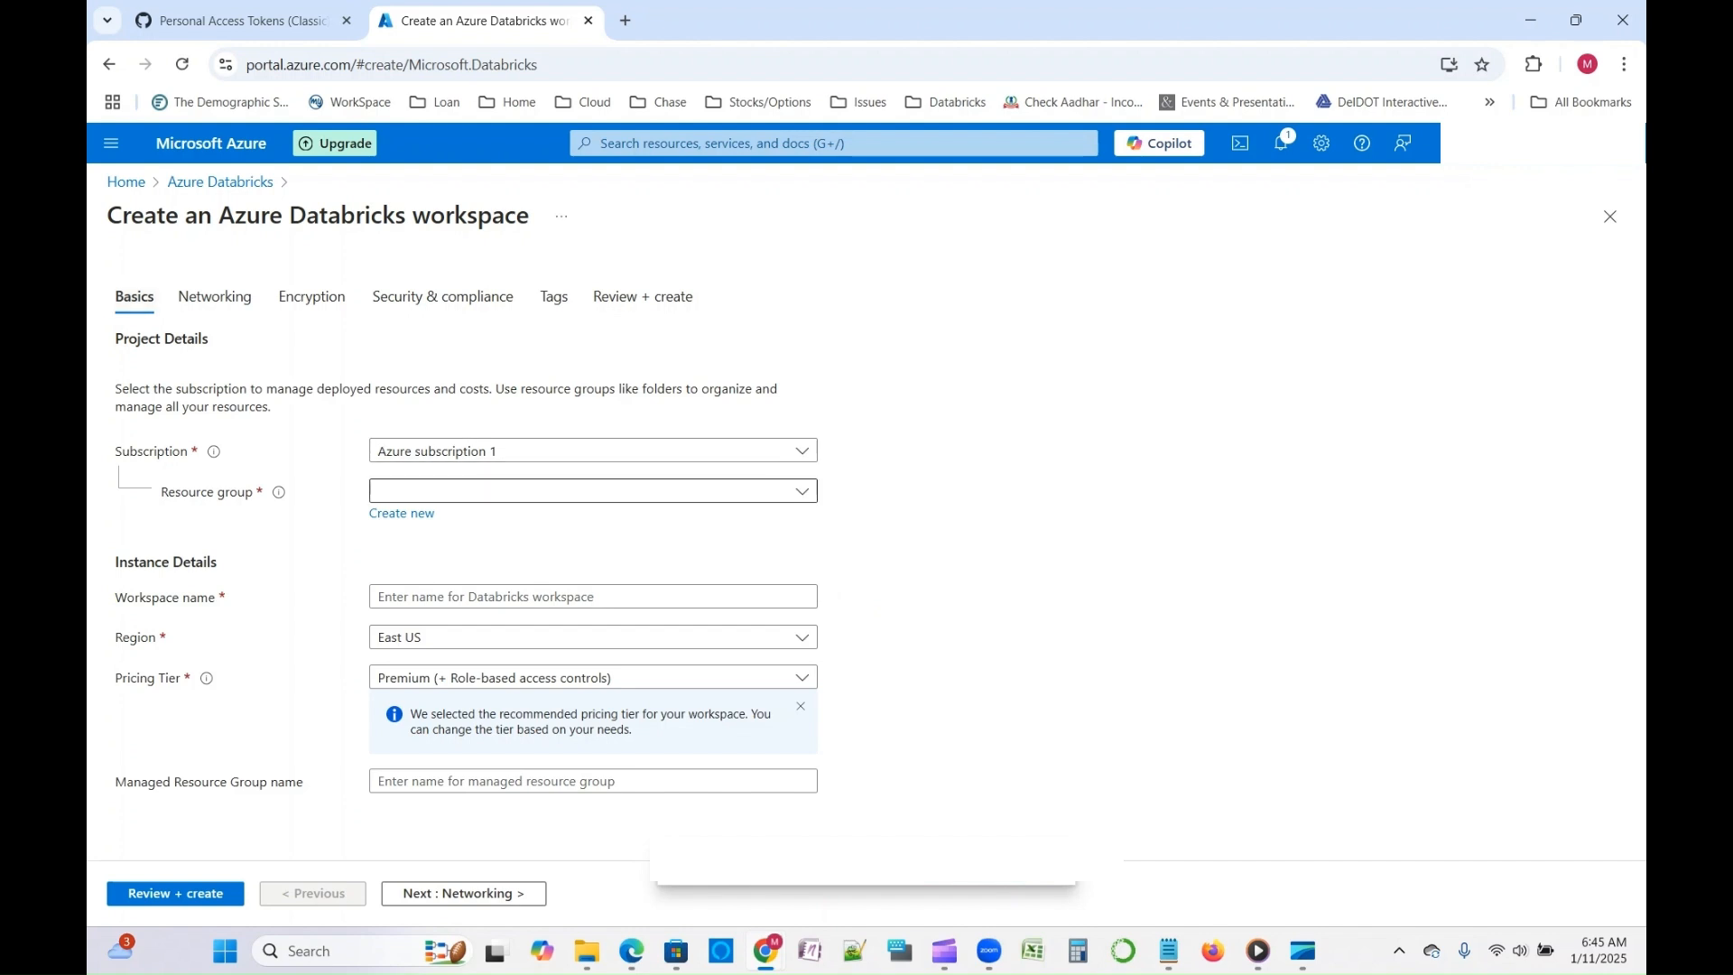
pyautogui.click(402, 512)
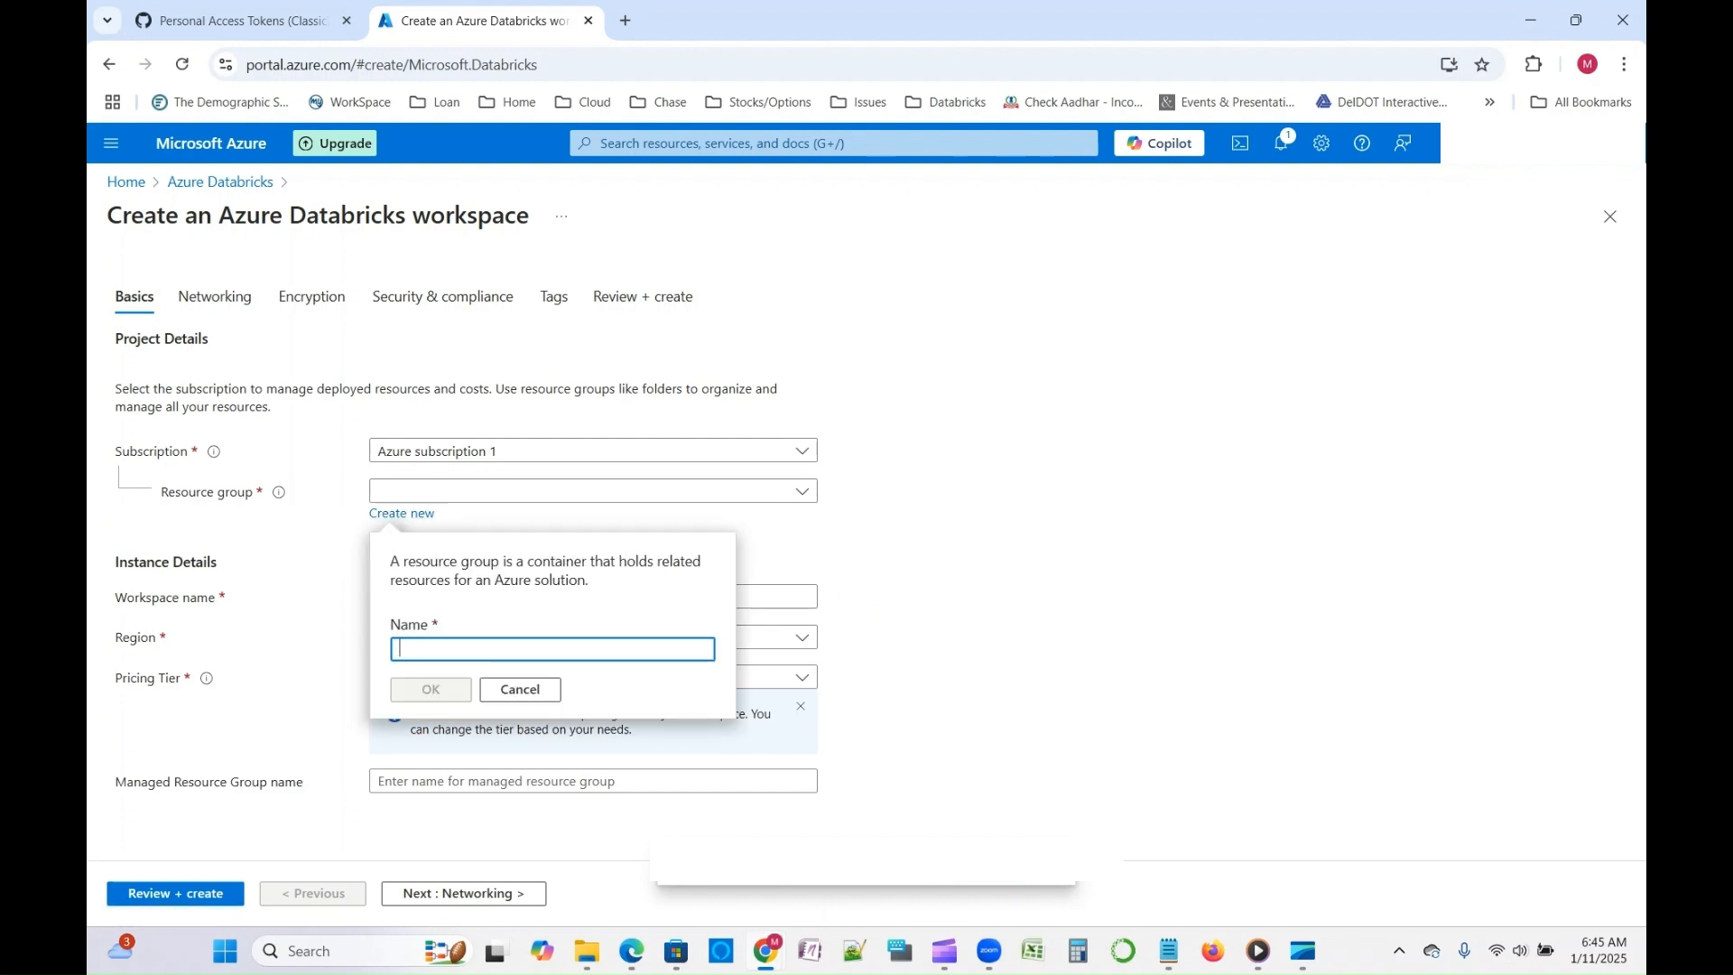
pyautogui.write('Demo')
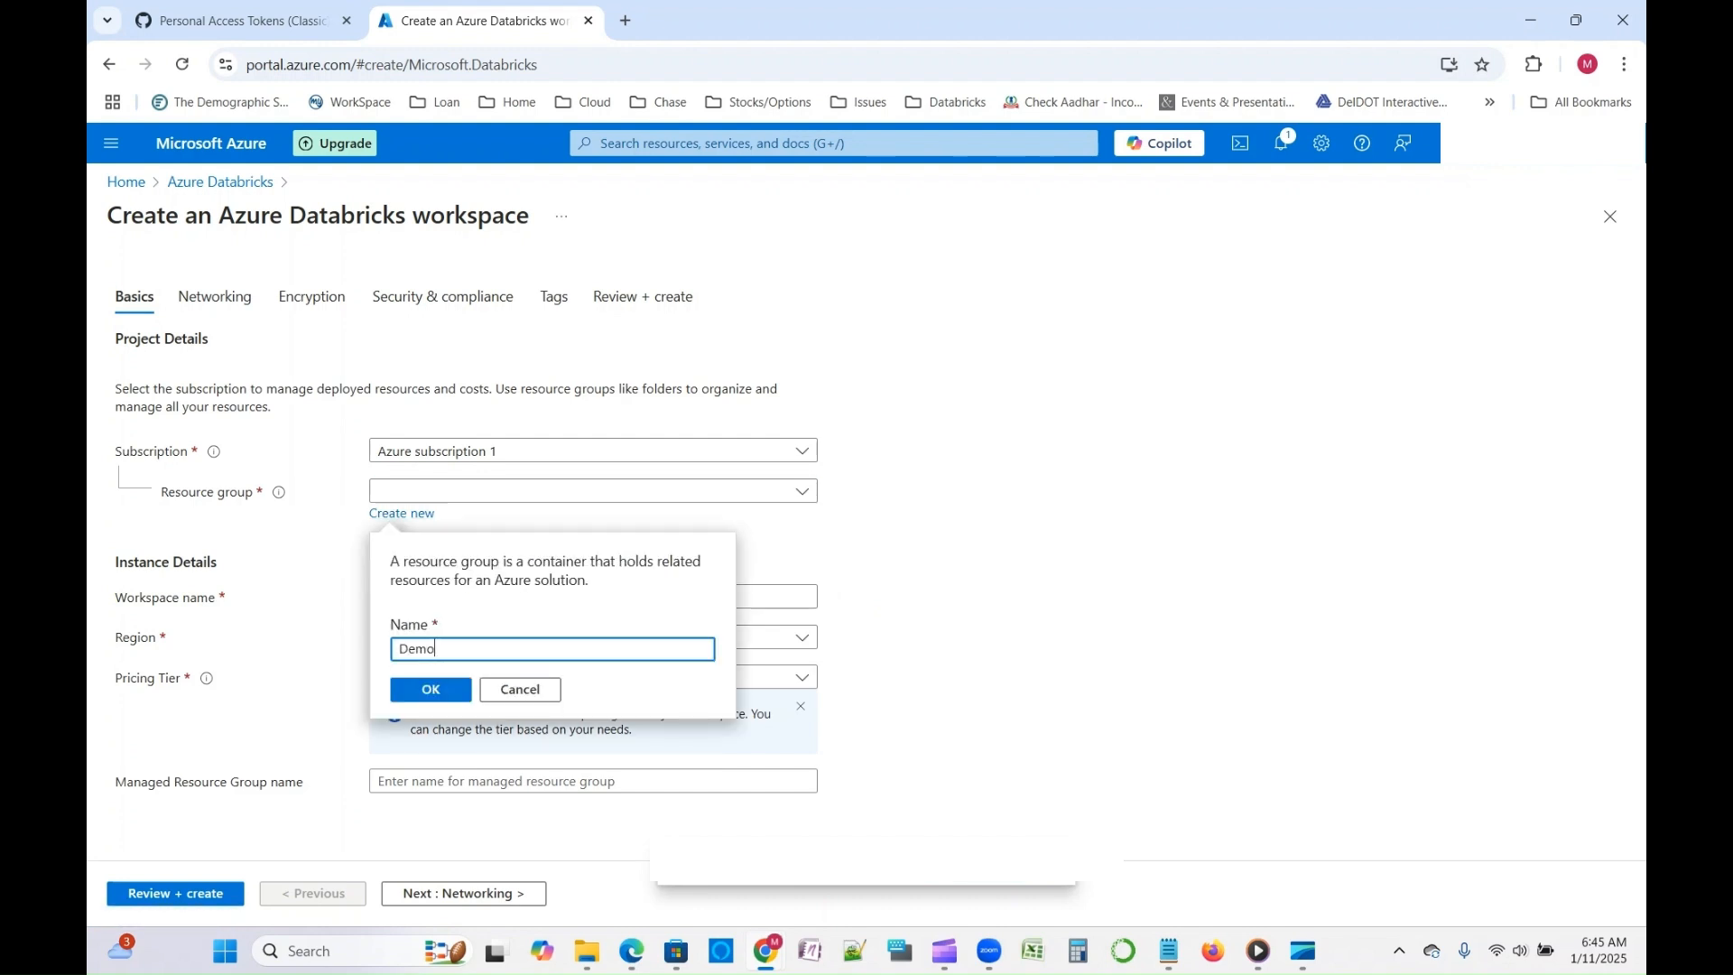
pyautogui.write('-RG')
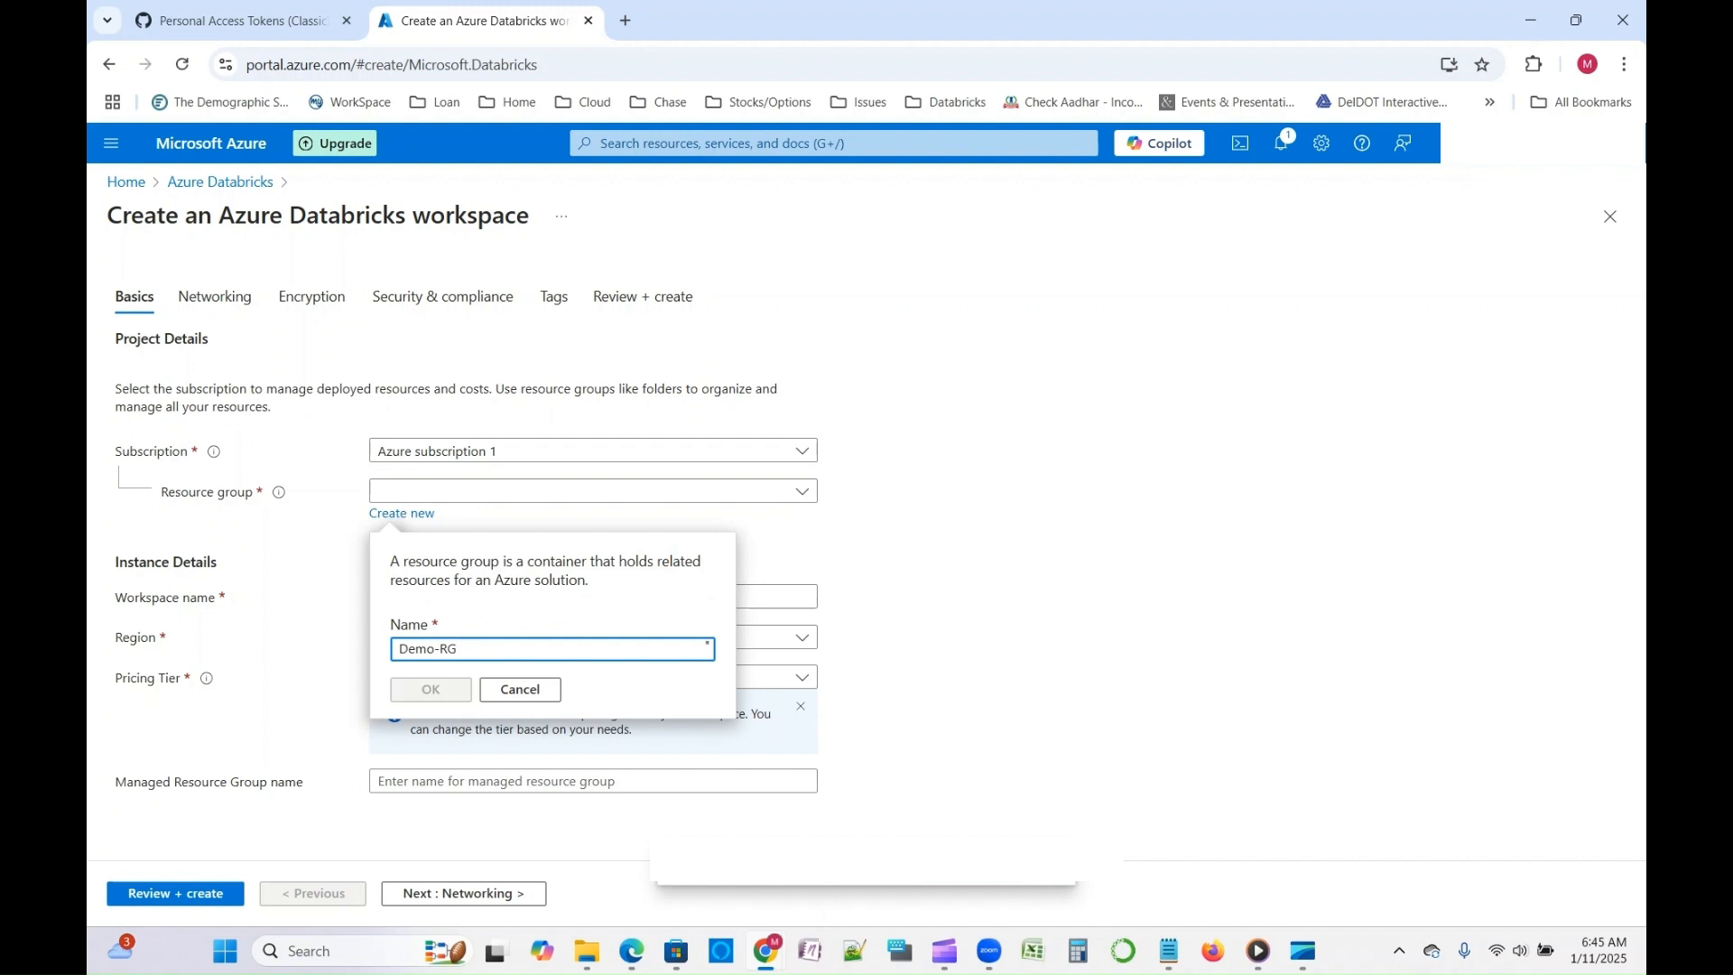
pyautogui.press('Tab')
pyautogui.press('Return')
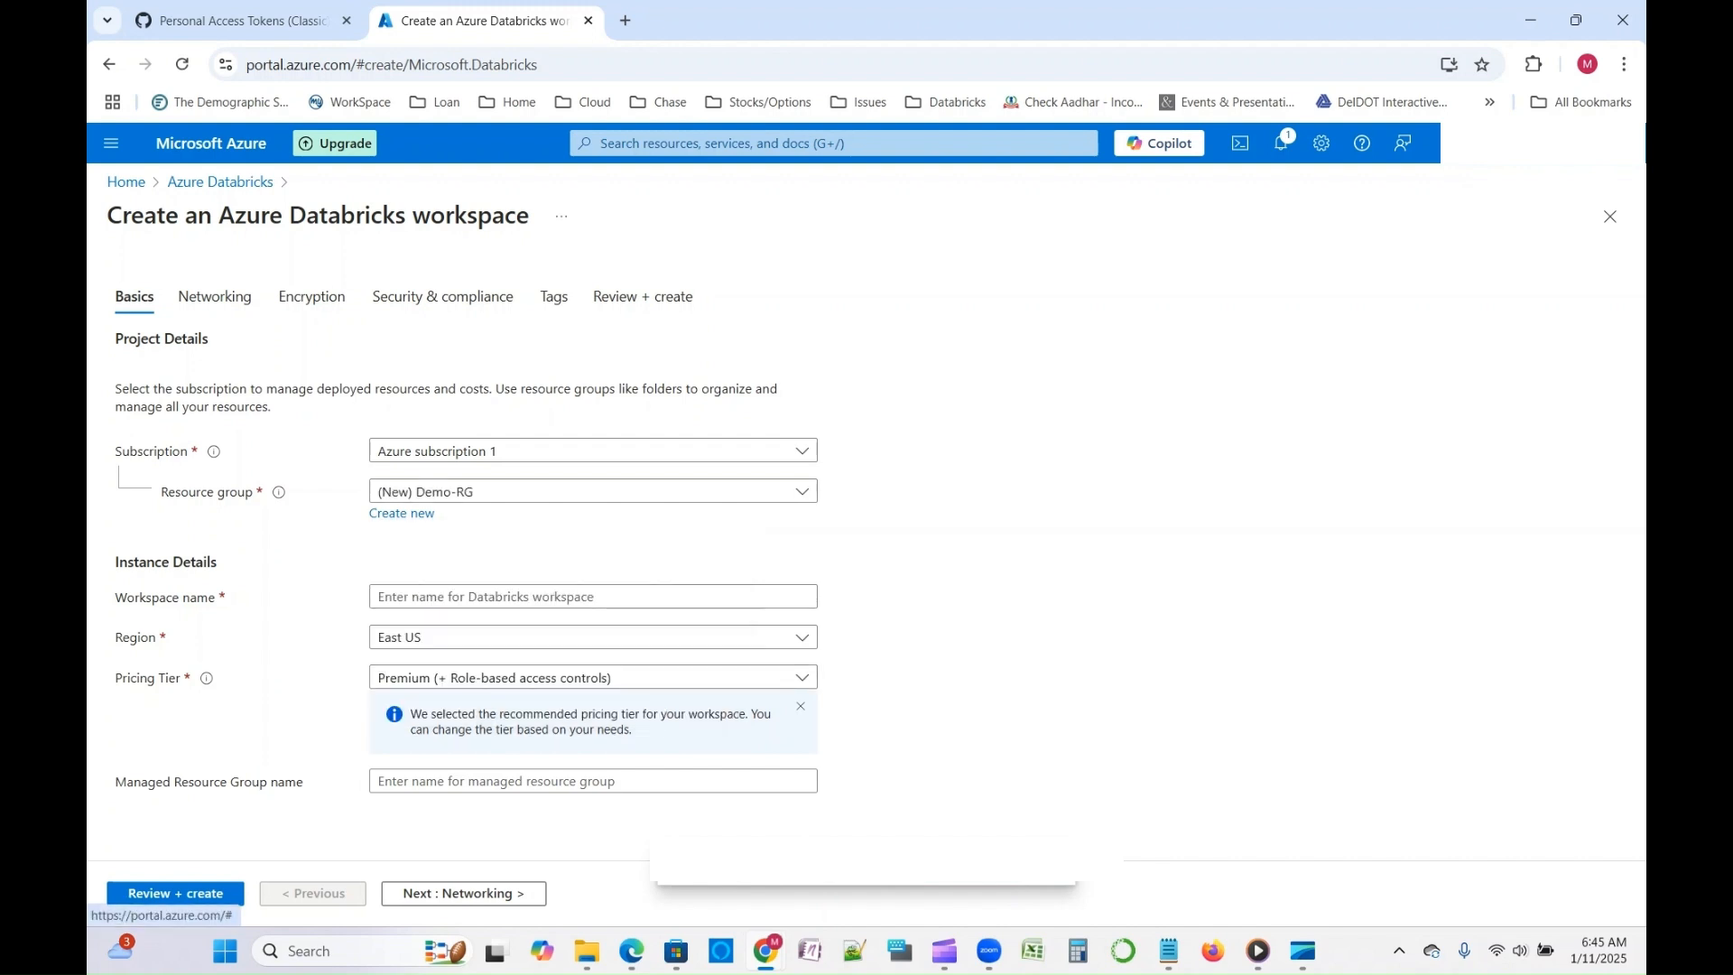
# - Name the workspace Temp-Workspace and set its pricing tier to Trial (Premium - 14-Days Free DBUs)
pyautogui.click(593, 596)
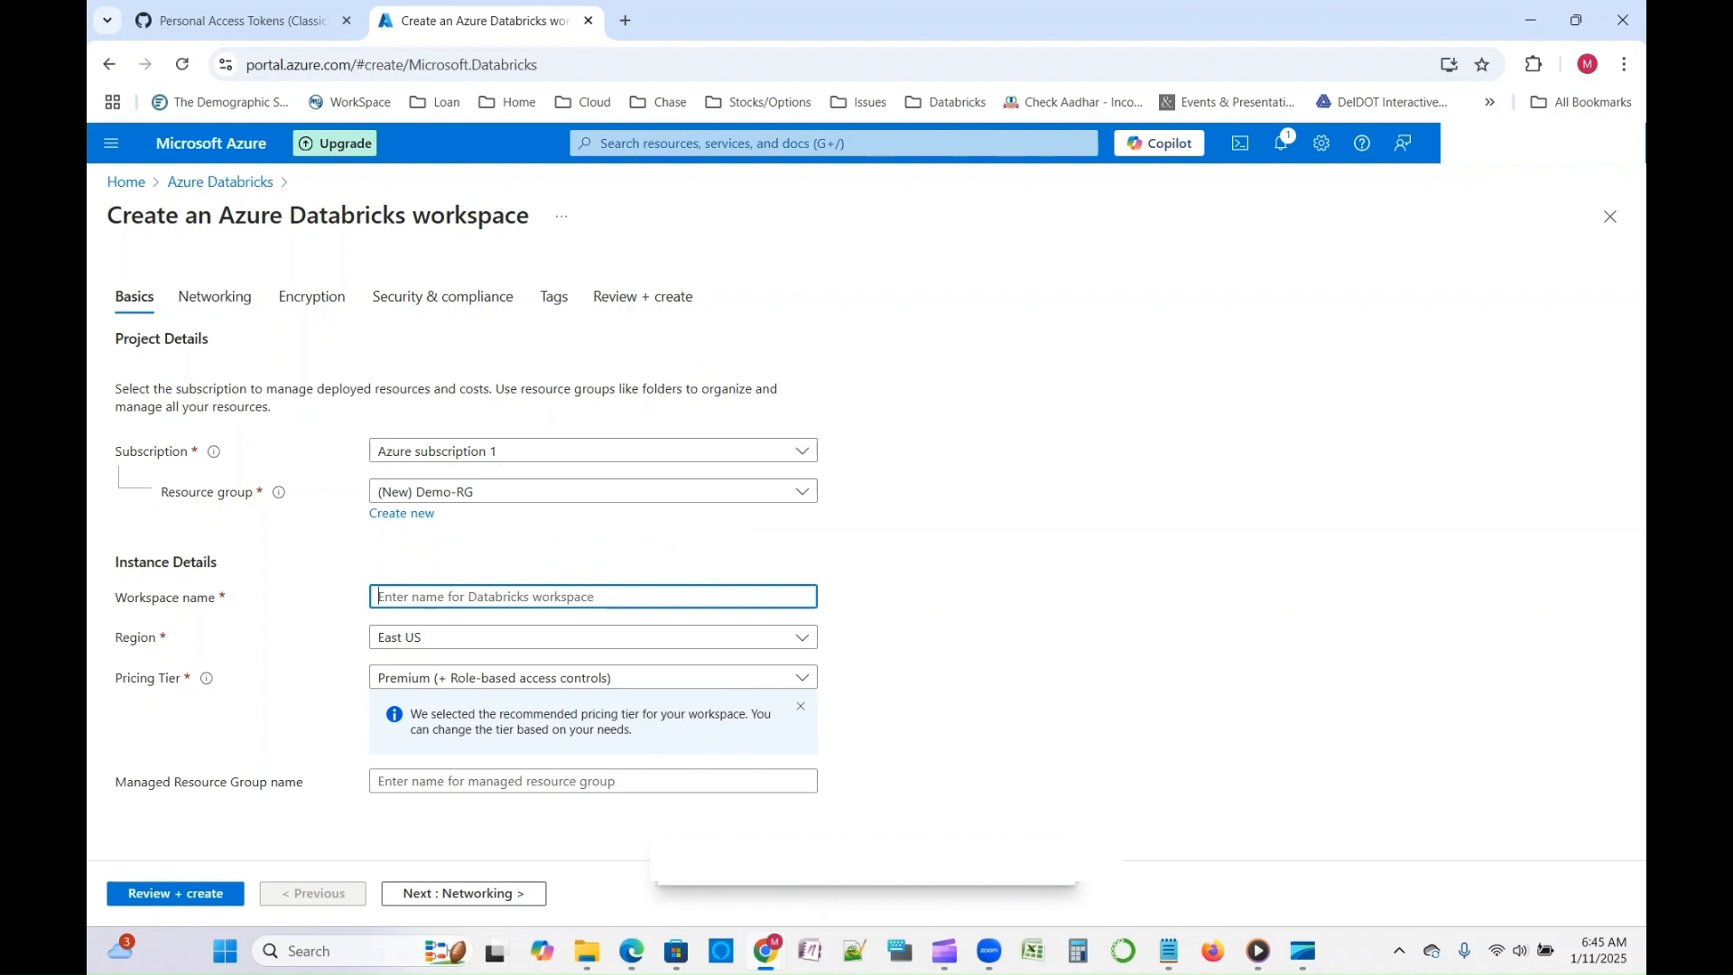
pyautogui.write('Temp-Workspace')
pyautogui.press('Tab')
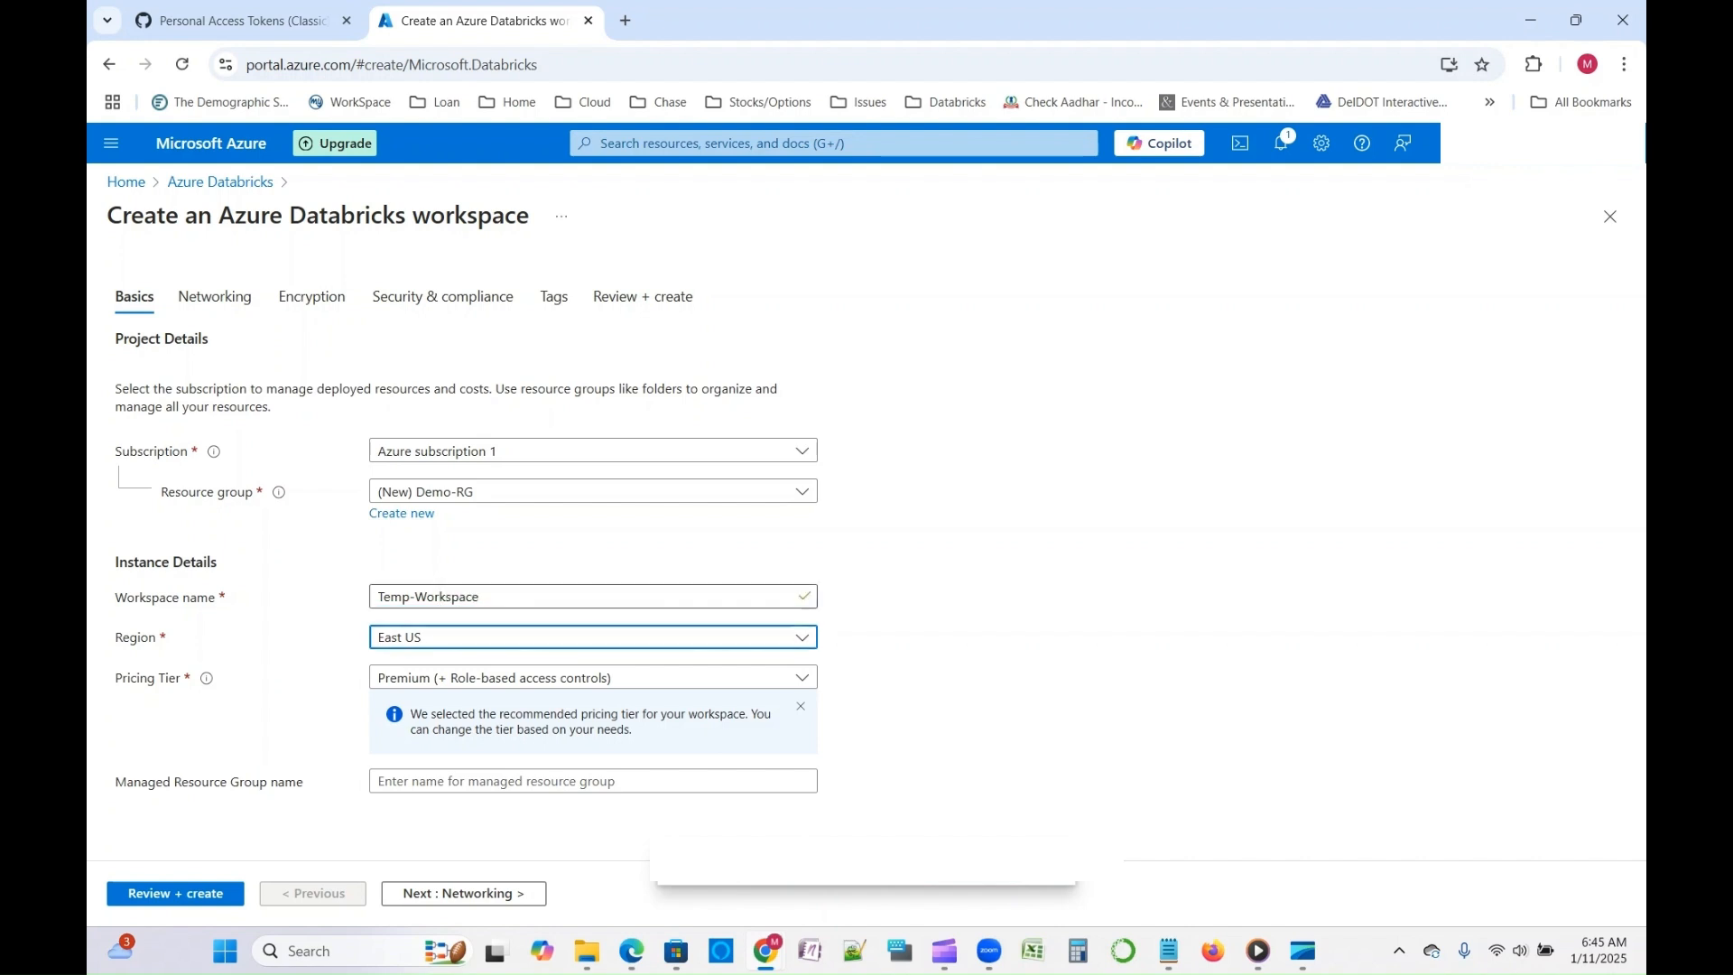
pyautogui.press('Tab')
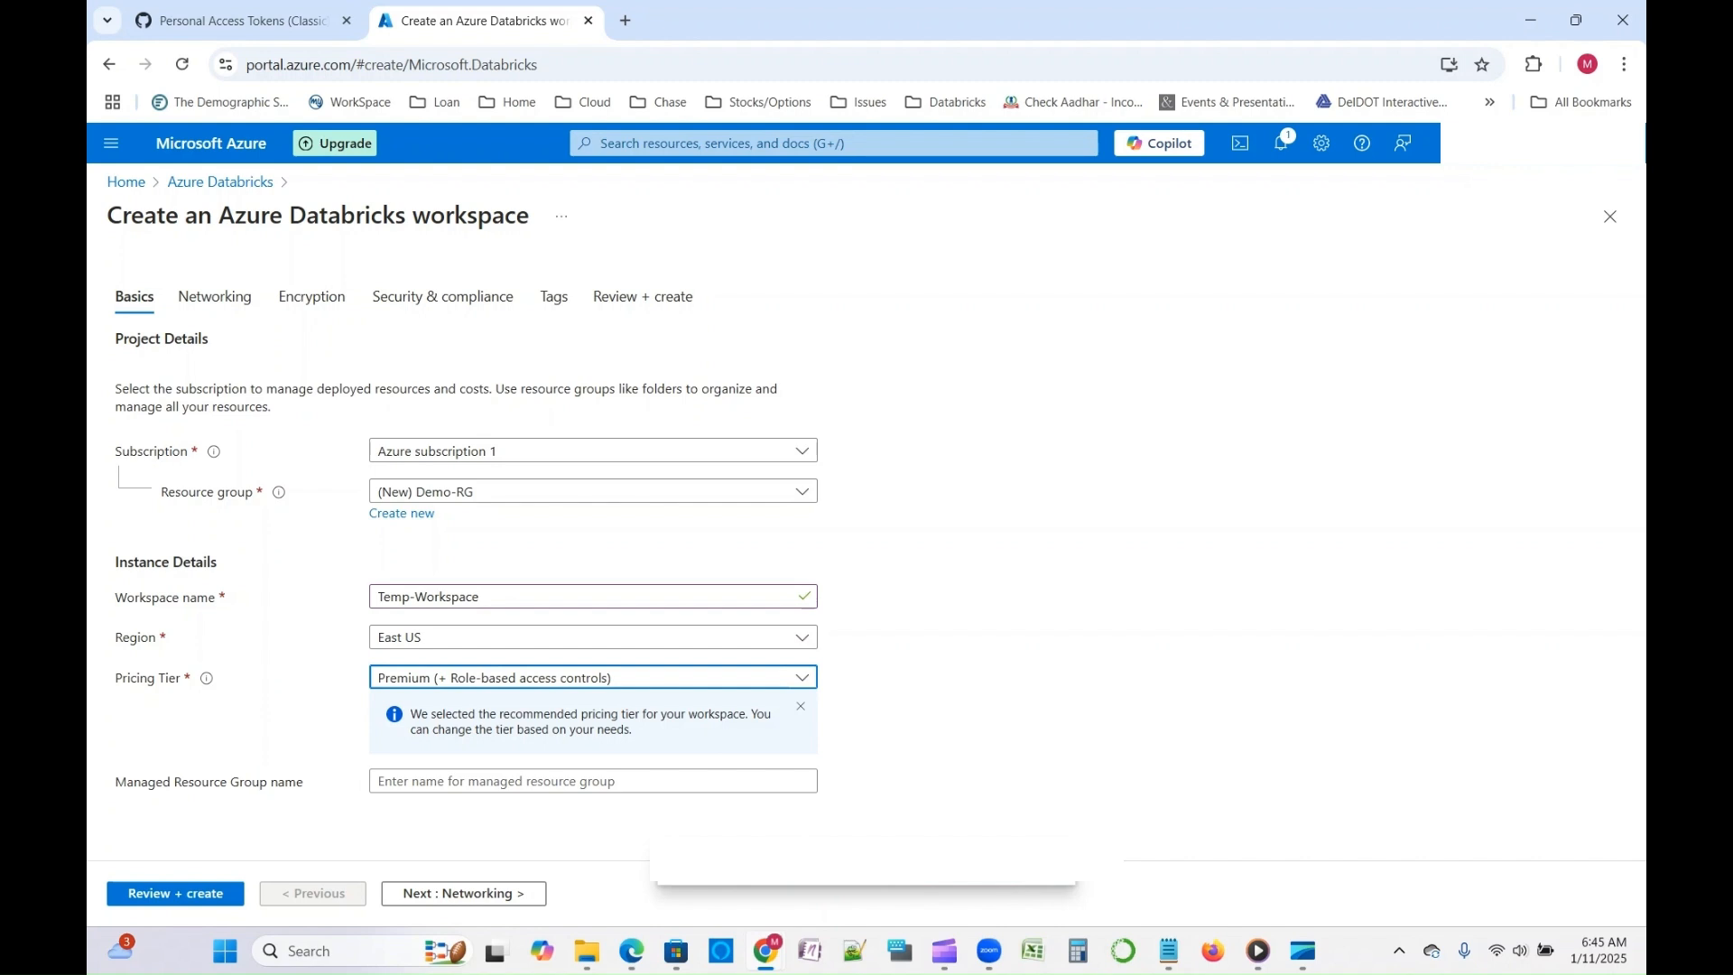
pyautogui.click(593, 677)
pyautogui.click(542, 770)
pyautogui.press('Tab')
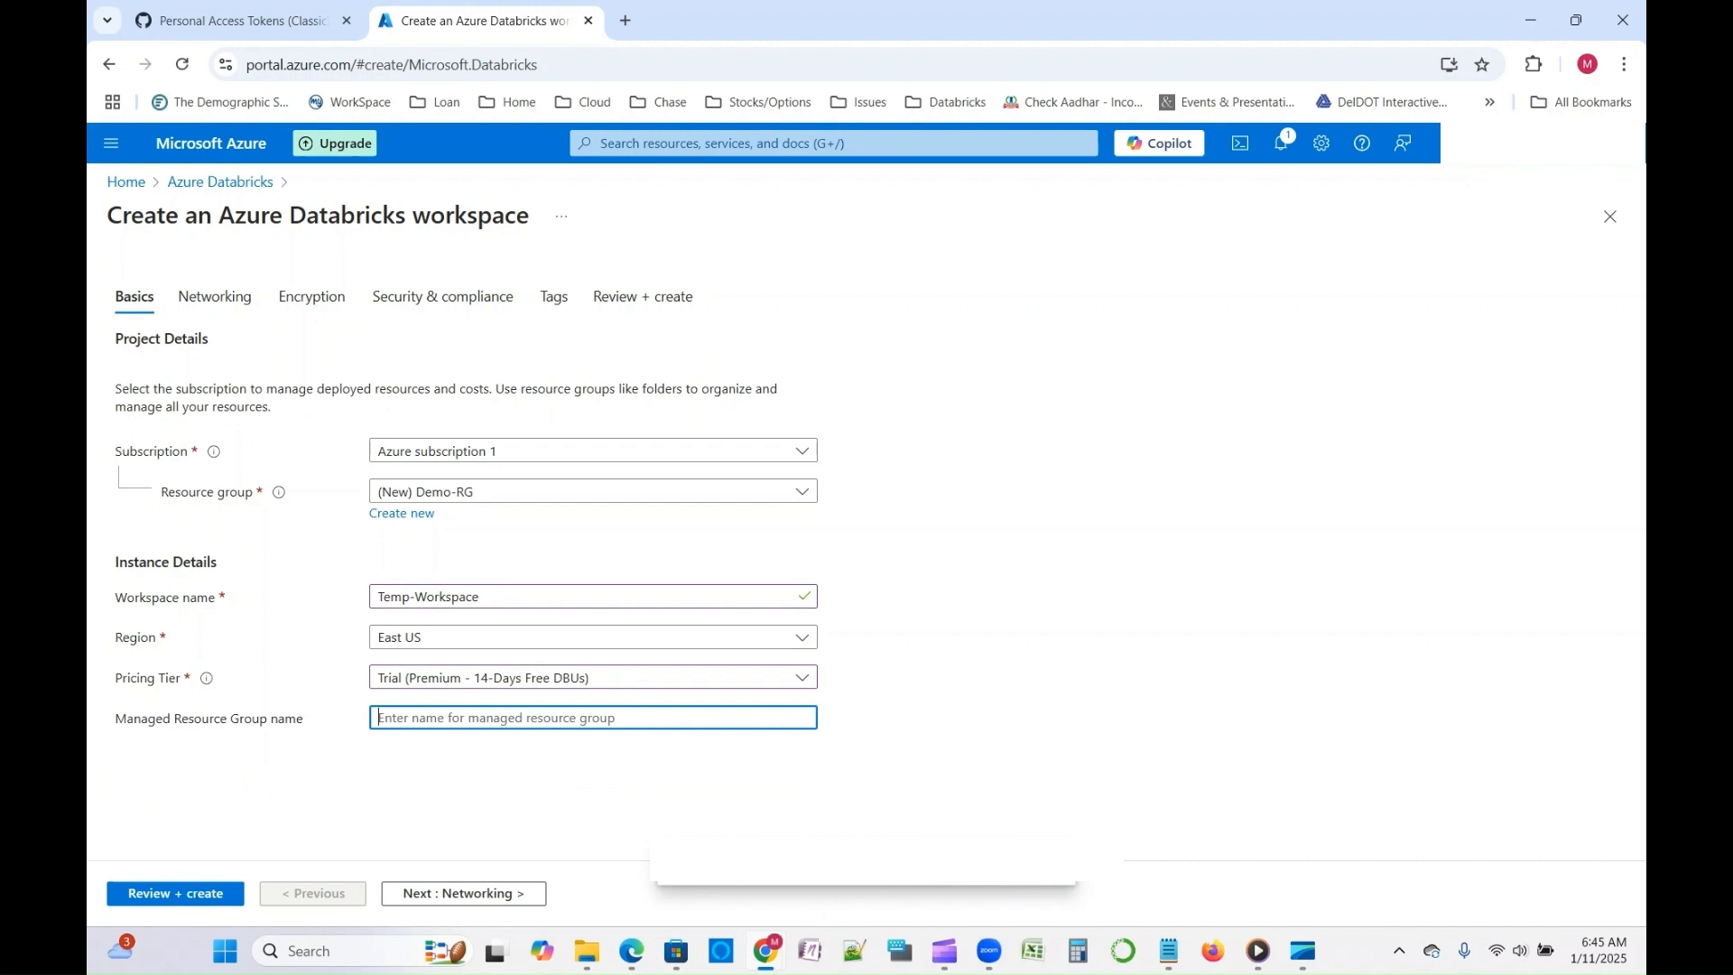
pyautogui.press('Tab')
# - Review the summary of the workspace settings and create the Databricks workspace
pyautogui.click(175, 893)
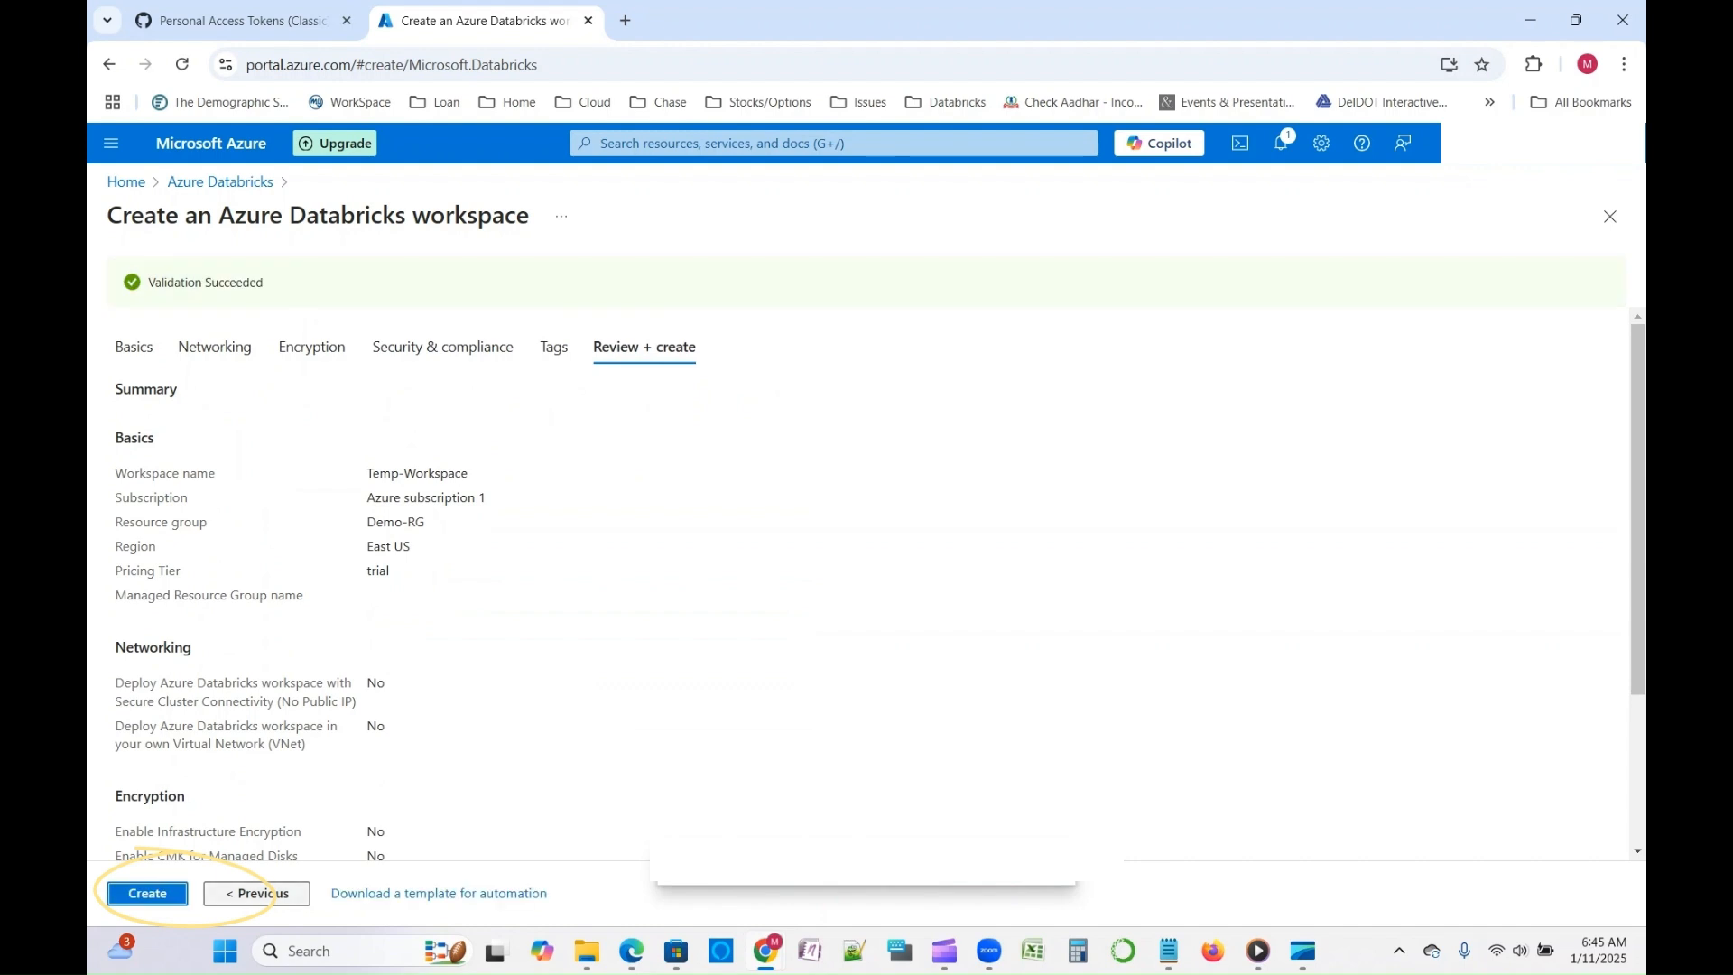
pyautogui.moveTo(367, 473); pyautogui.dragTo(398, 594)
pyautogui.click(434, 595)
pyautogui.scroll(-2, 433, 595)
pyautogui.scroll(-1, 433, 594)
pyautogui.click(147, 893)
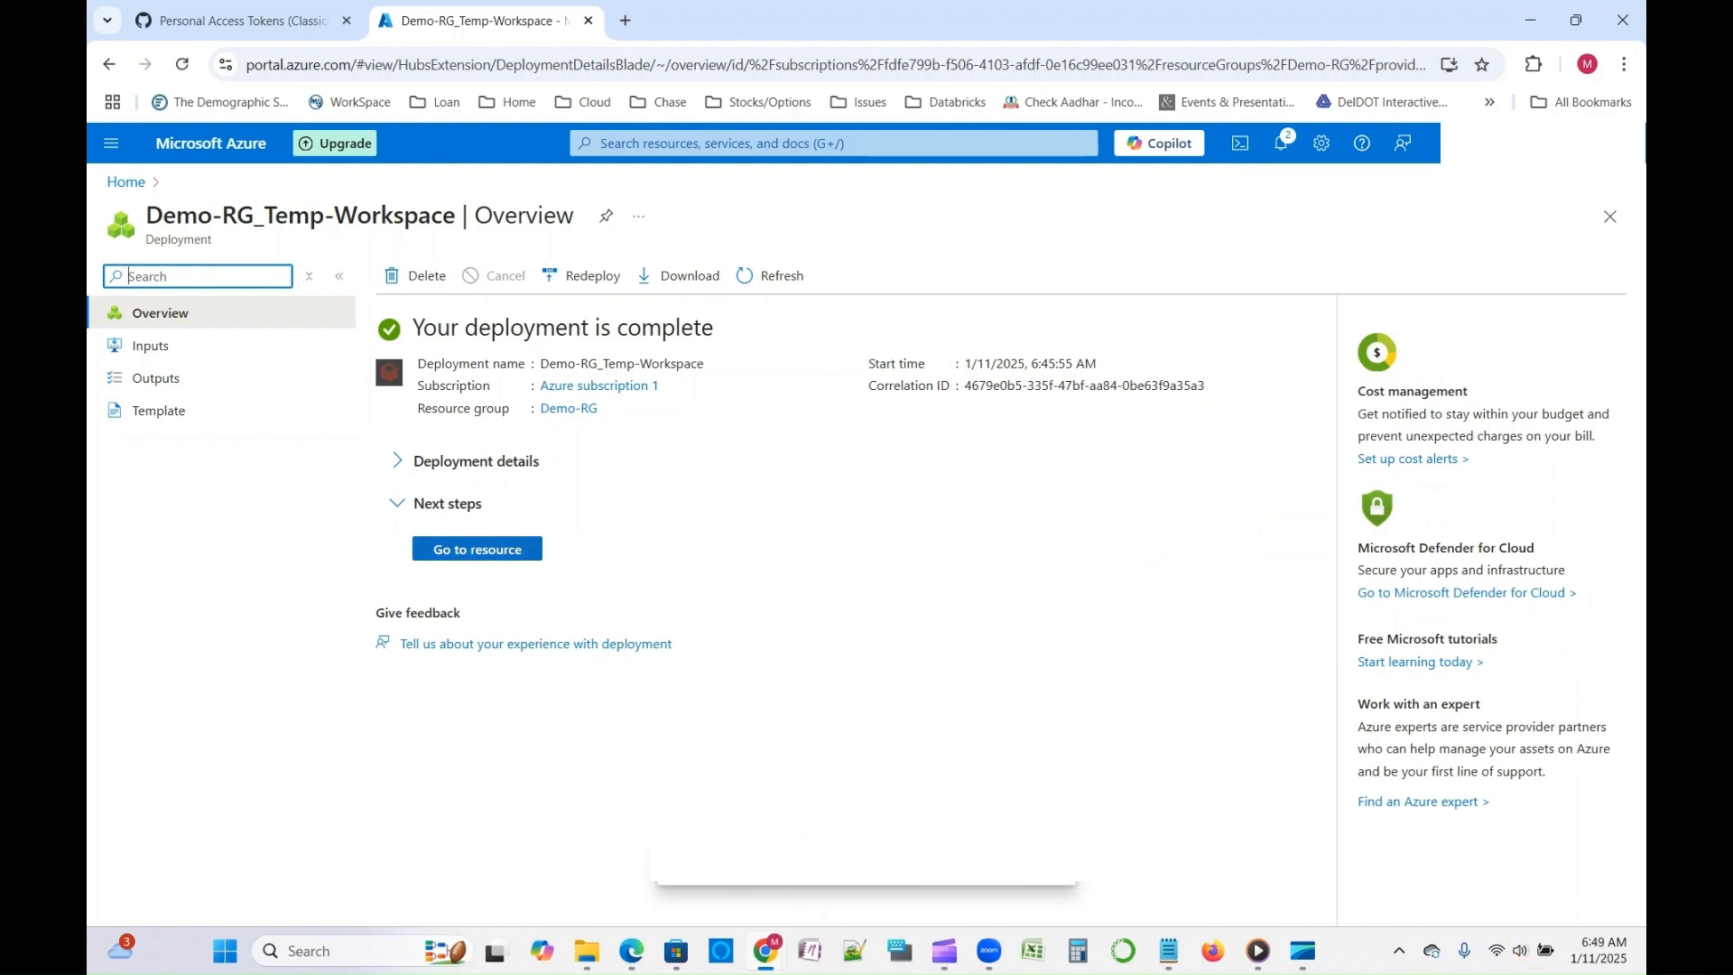
# - Open the deployed Temp-Workspace resource, launch it in Databricks and show its workspace browser
pyautogui.click(477, 549)
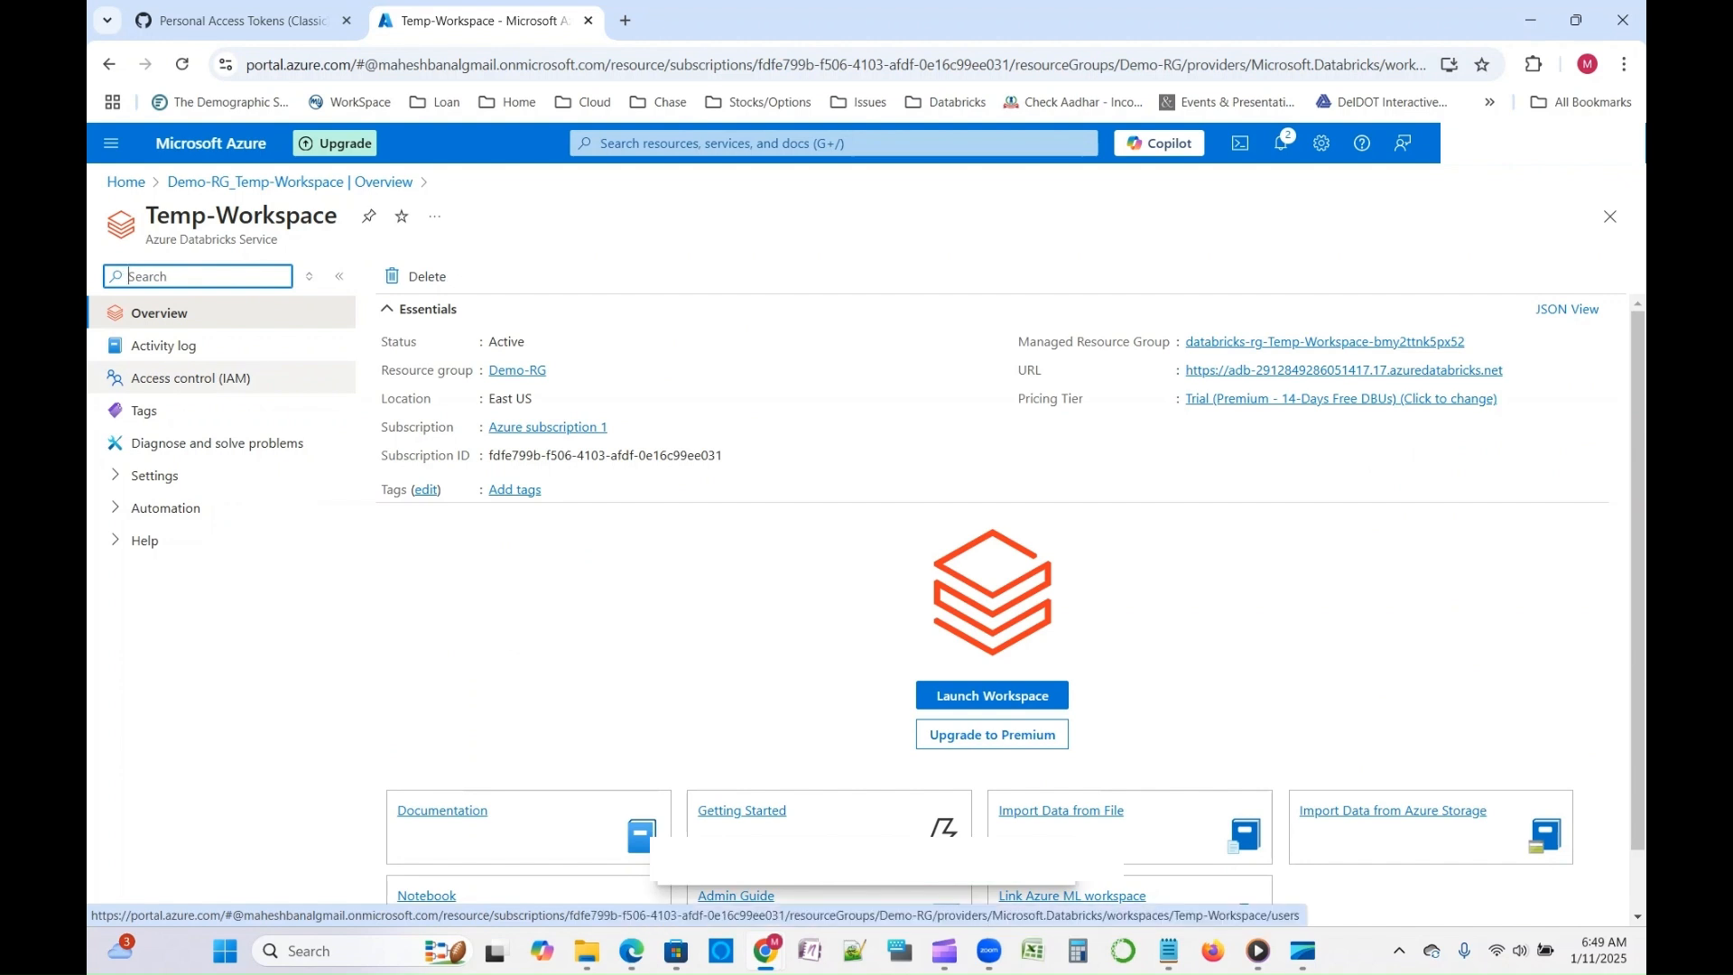
pyautogui.click(992, 695)
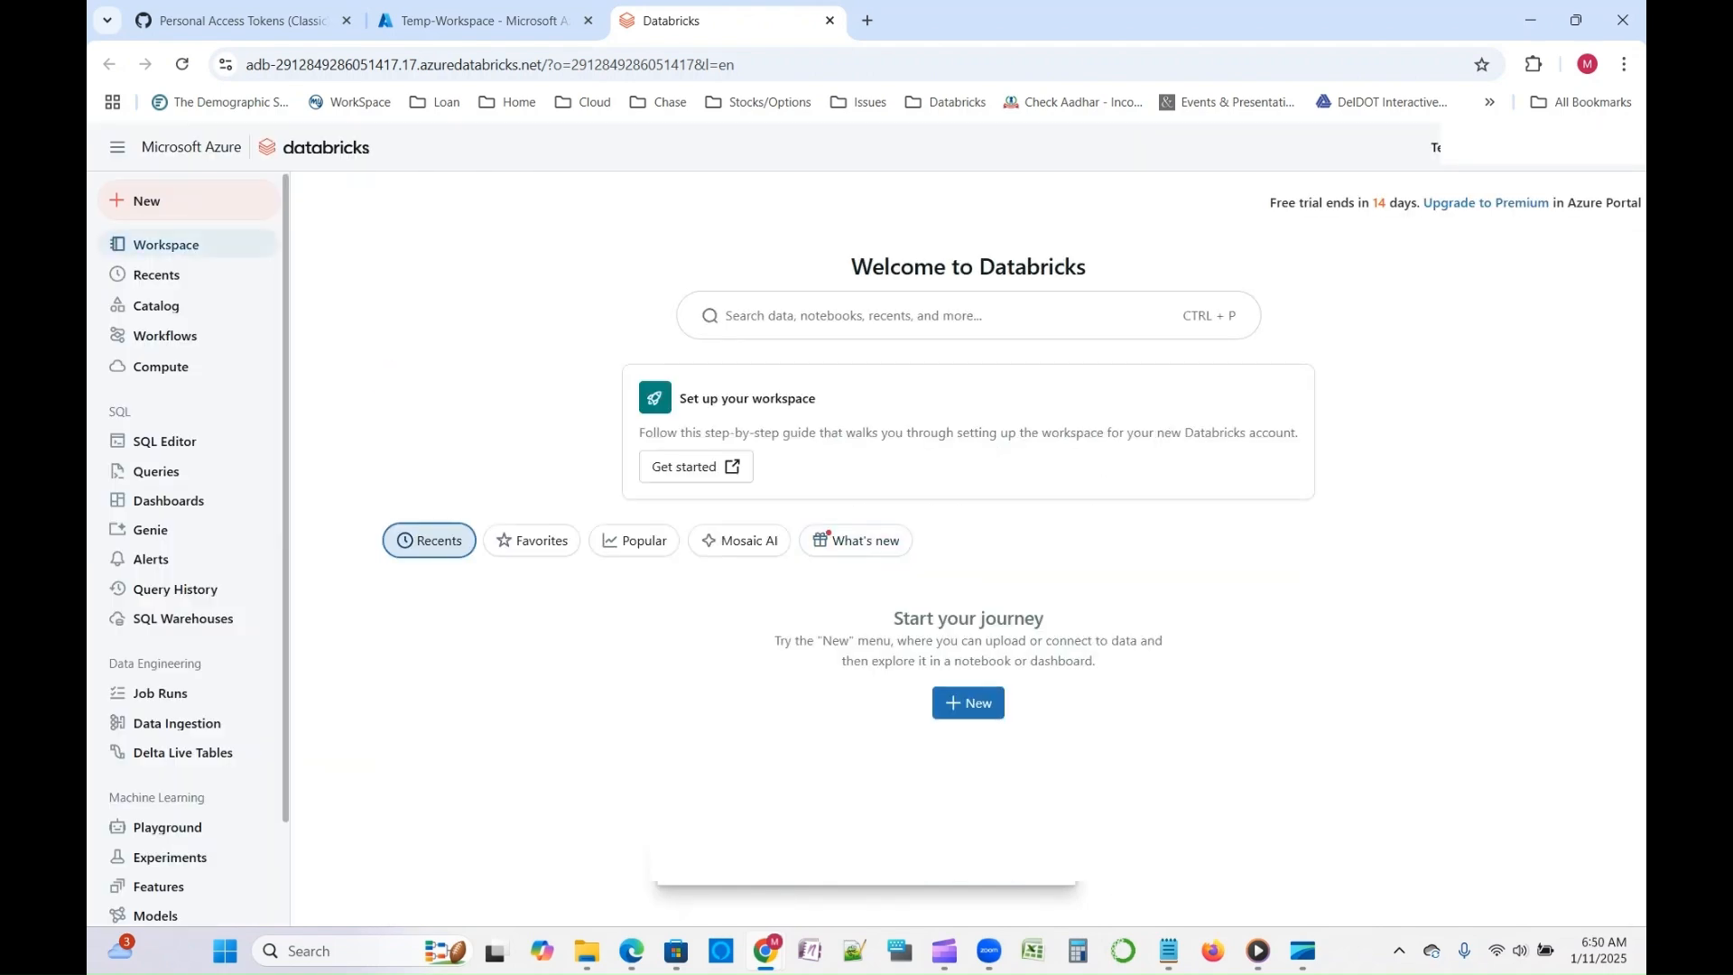
pyautogui.click(162, 244)
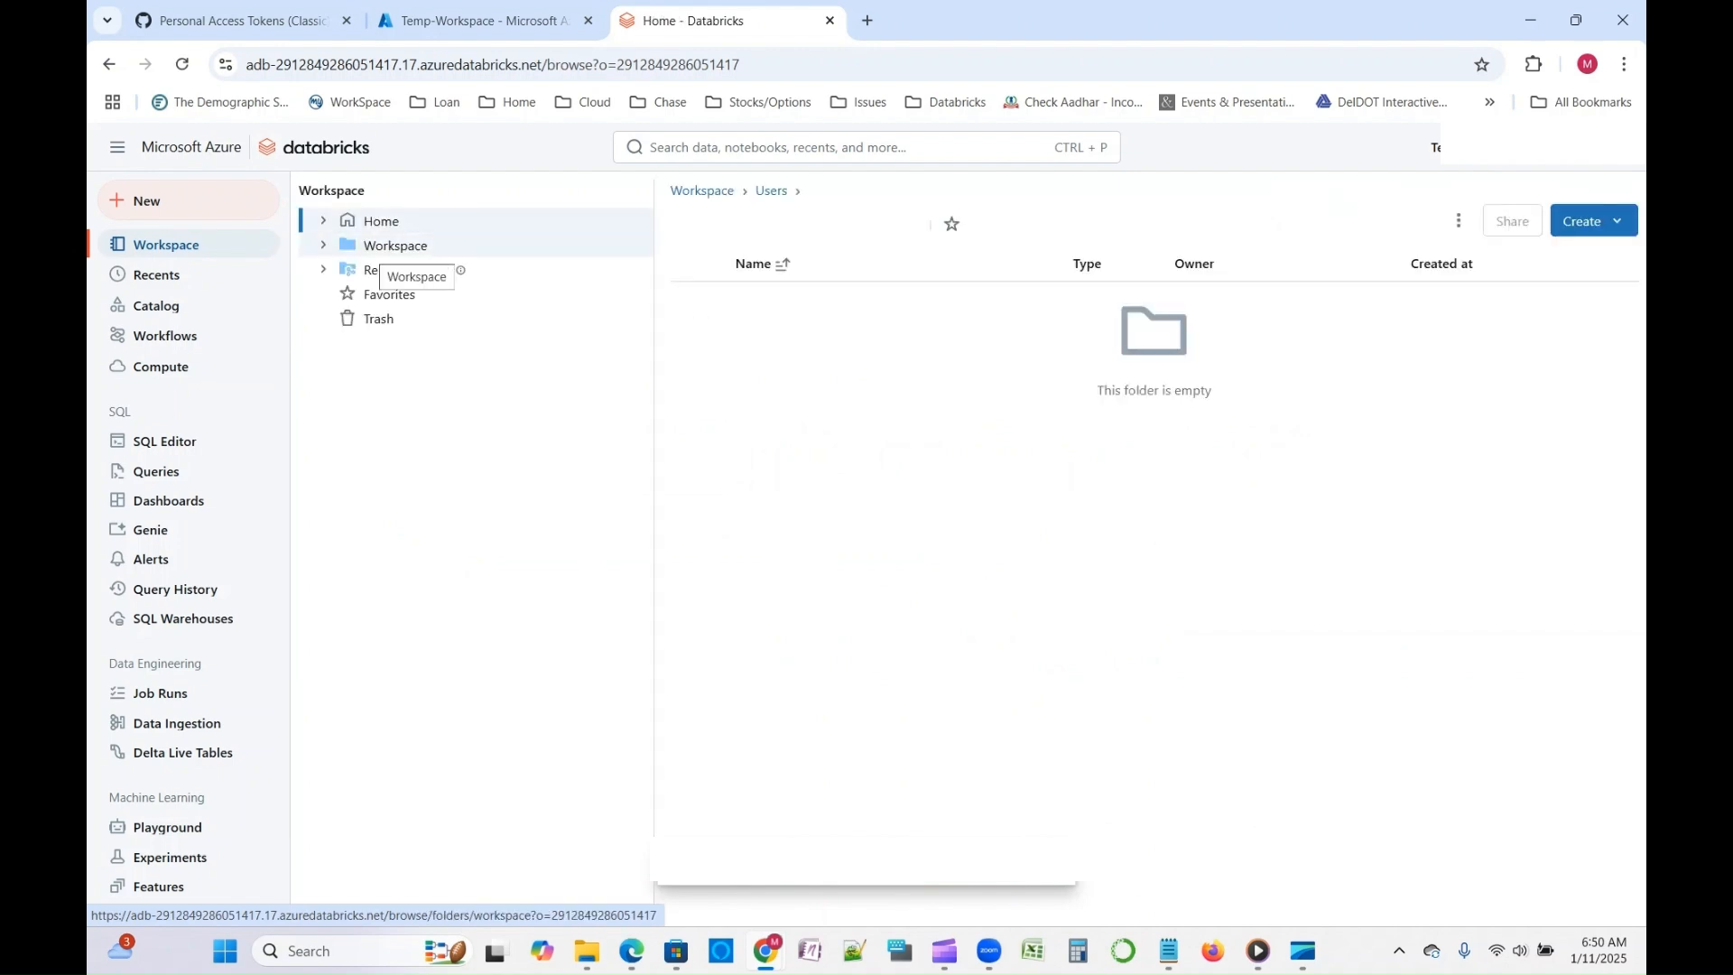
pyautogui.click(242, 20)
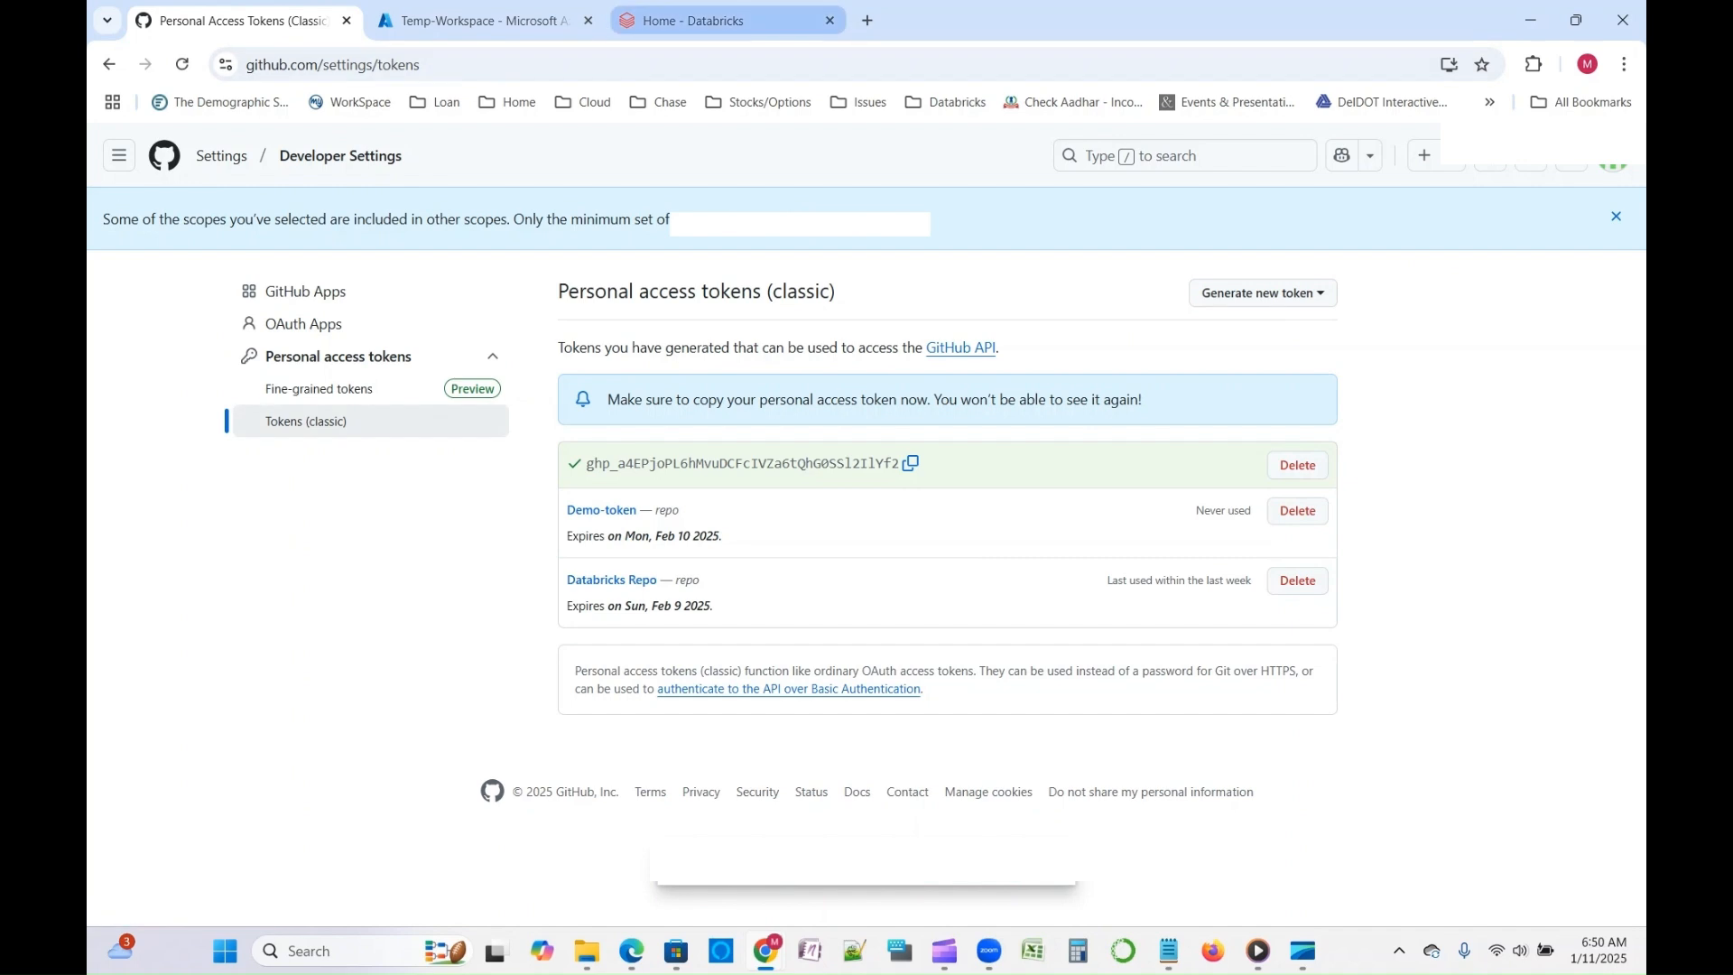
pyautogui.click(713, 20)
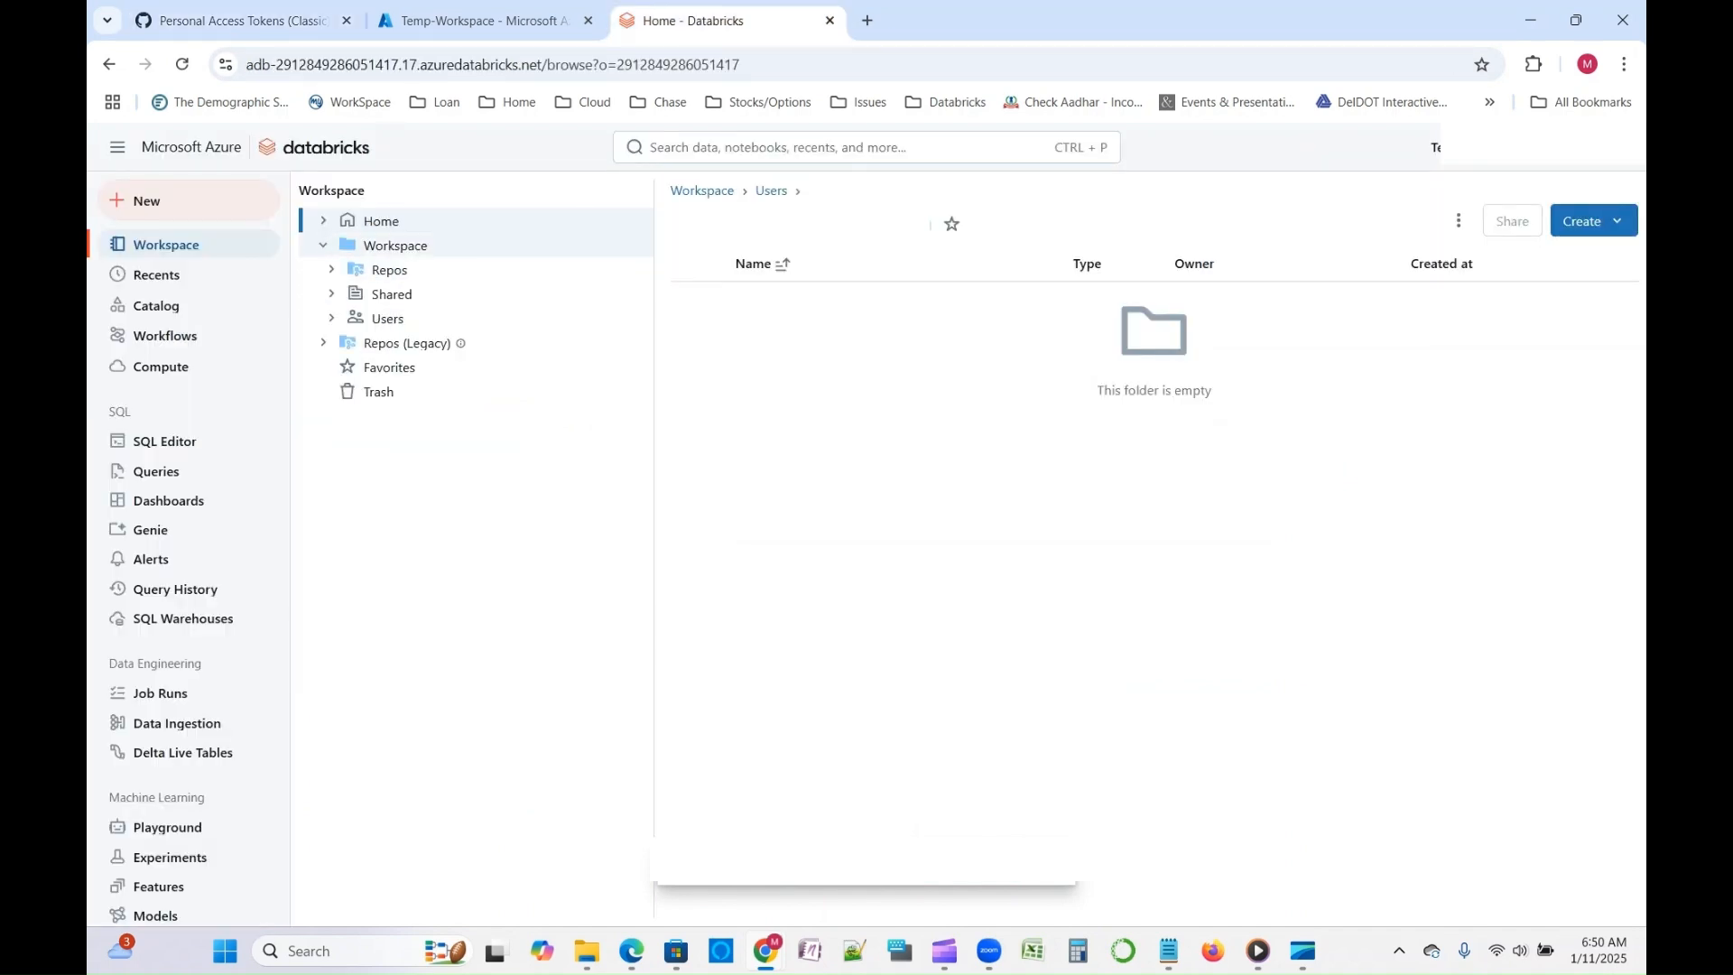
# - Create a folder named Git Repo inside the workspace's Repos folder
pyautogui.click(389, 270)
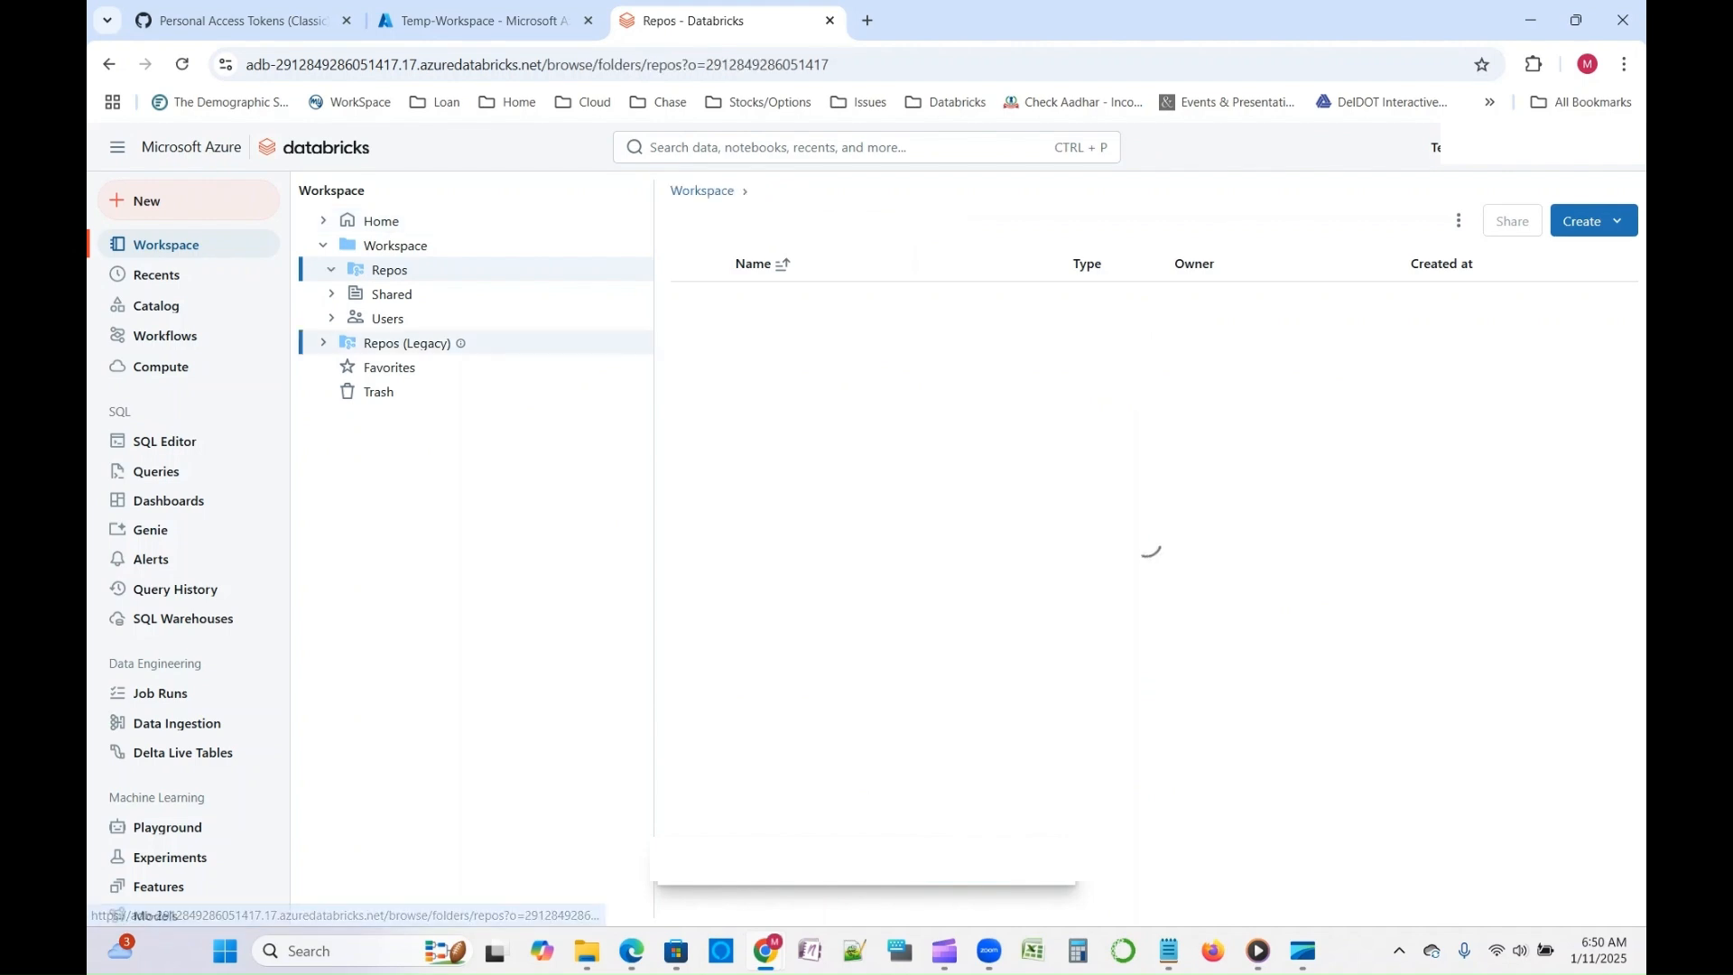
pyautogui.click(1593, 221)
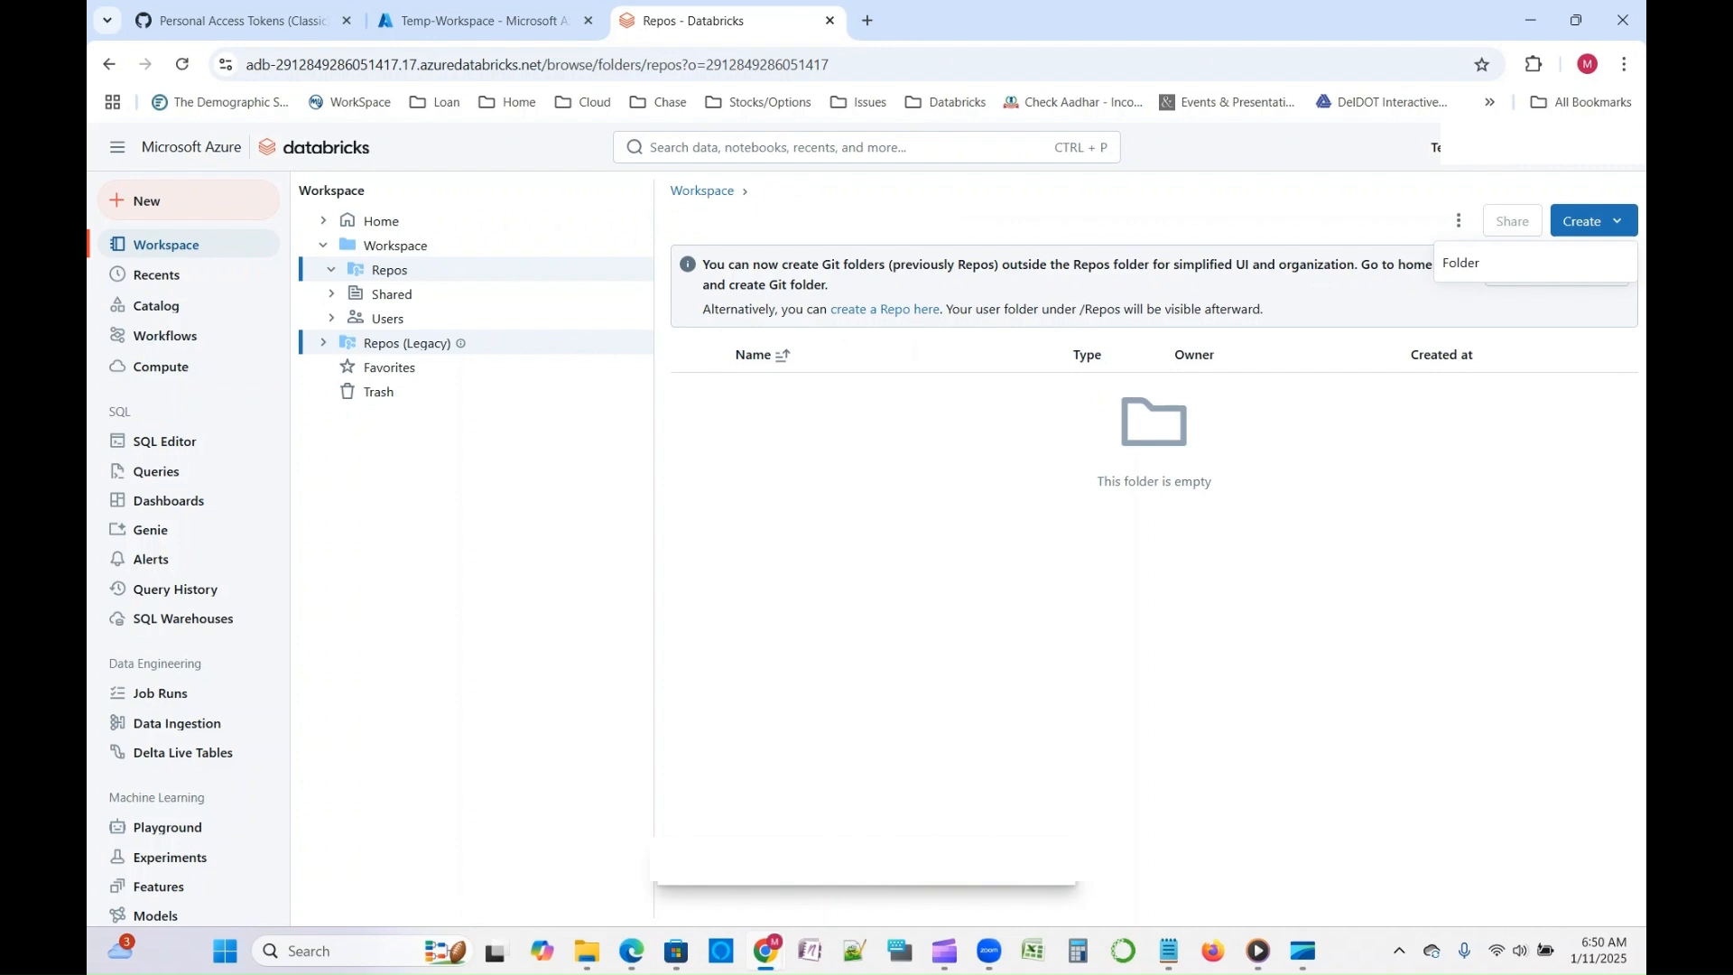
pyautogui.click(1535, 263)
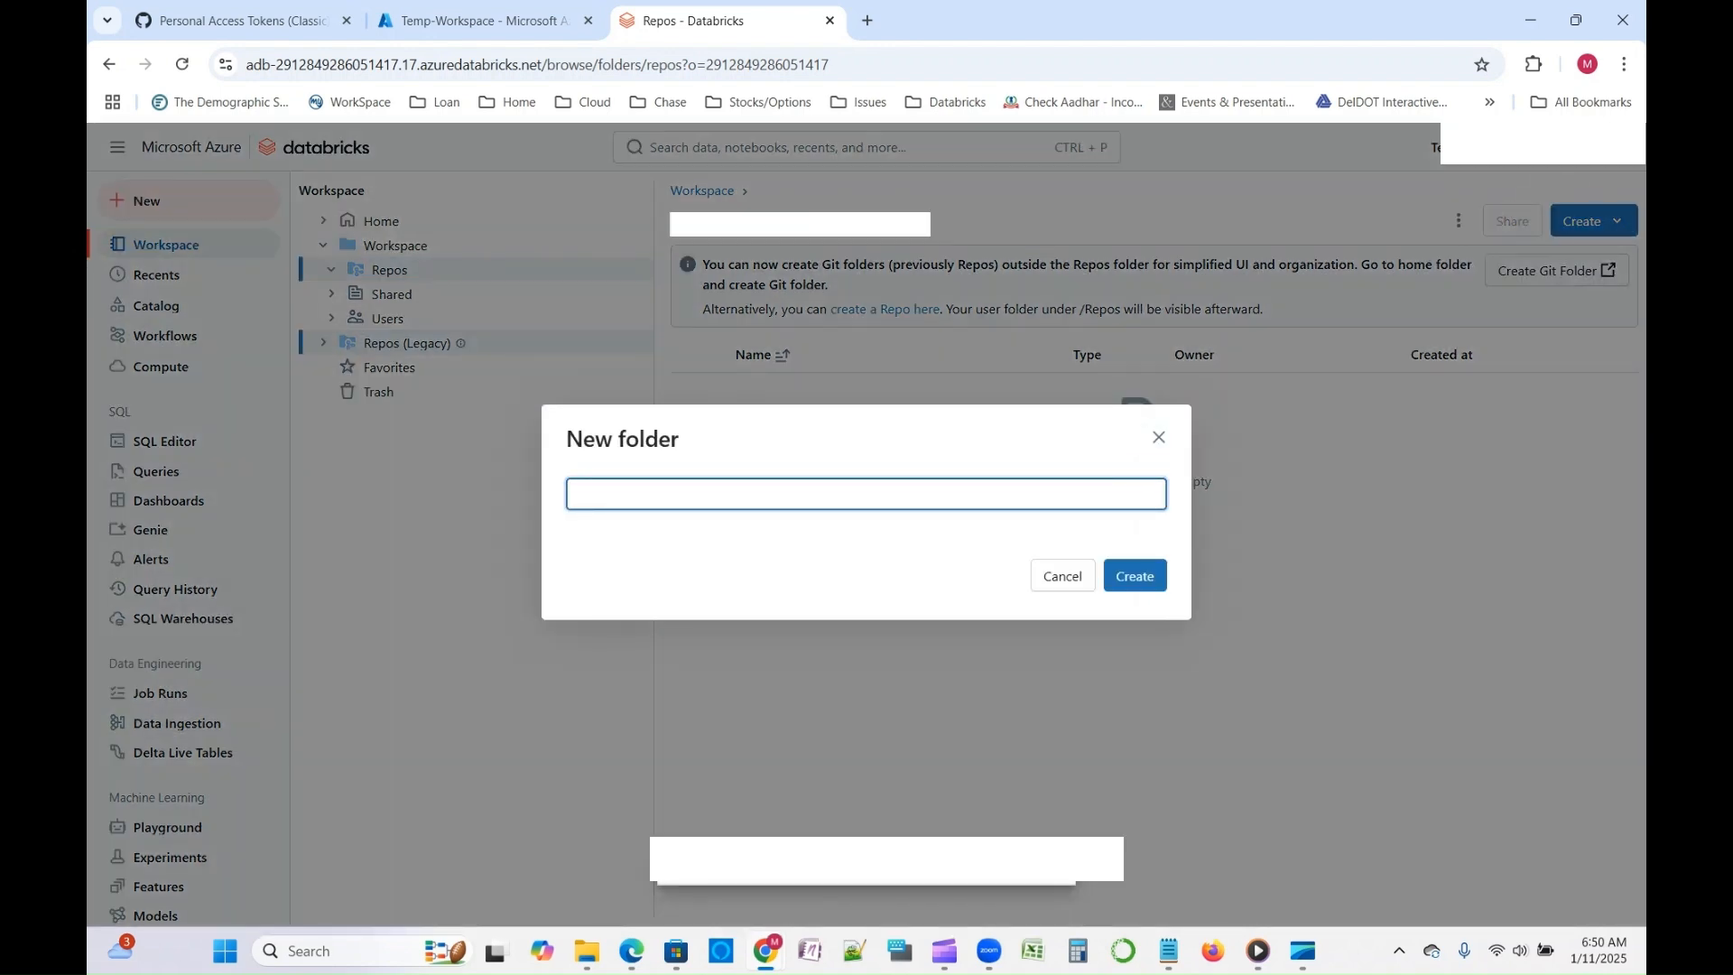
pyautogui.write('Git Repo')
pyautogui.press('Return')
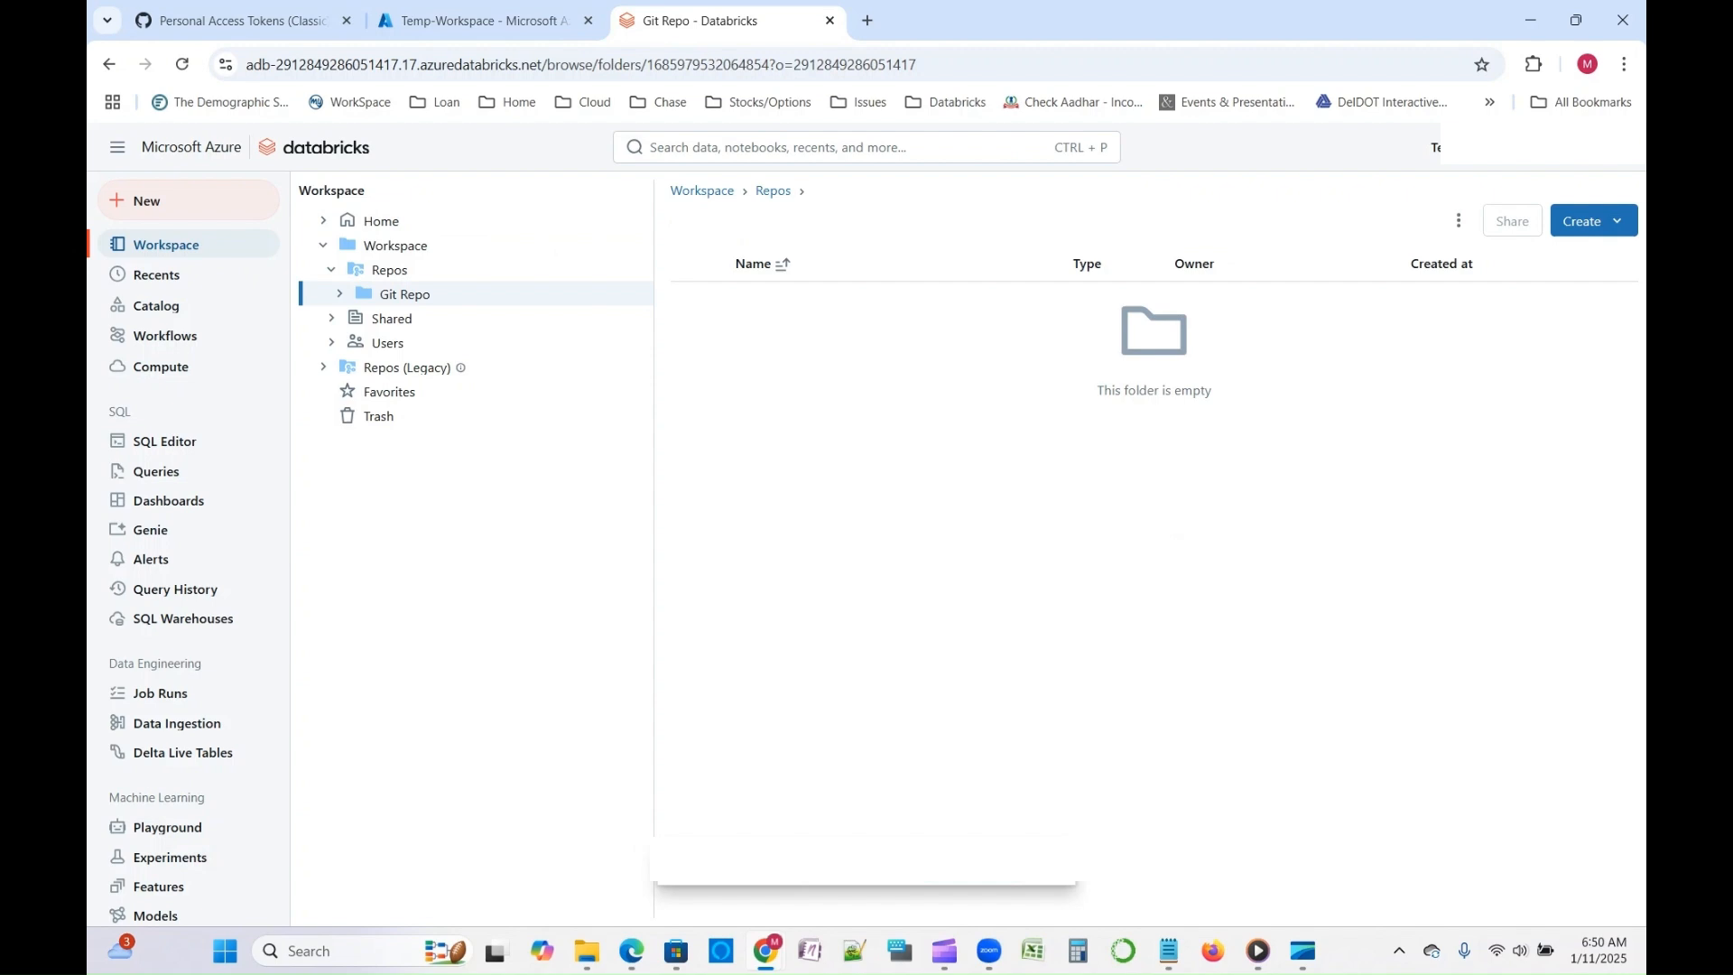
# - Start adding a repo to the Git Repo folder by cloning a Git repository, ready for its repository URL
pyautogui.press('Return')
pyautogui.press('Down')
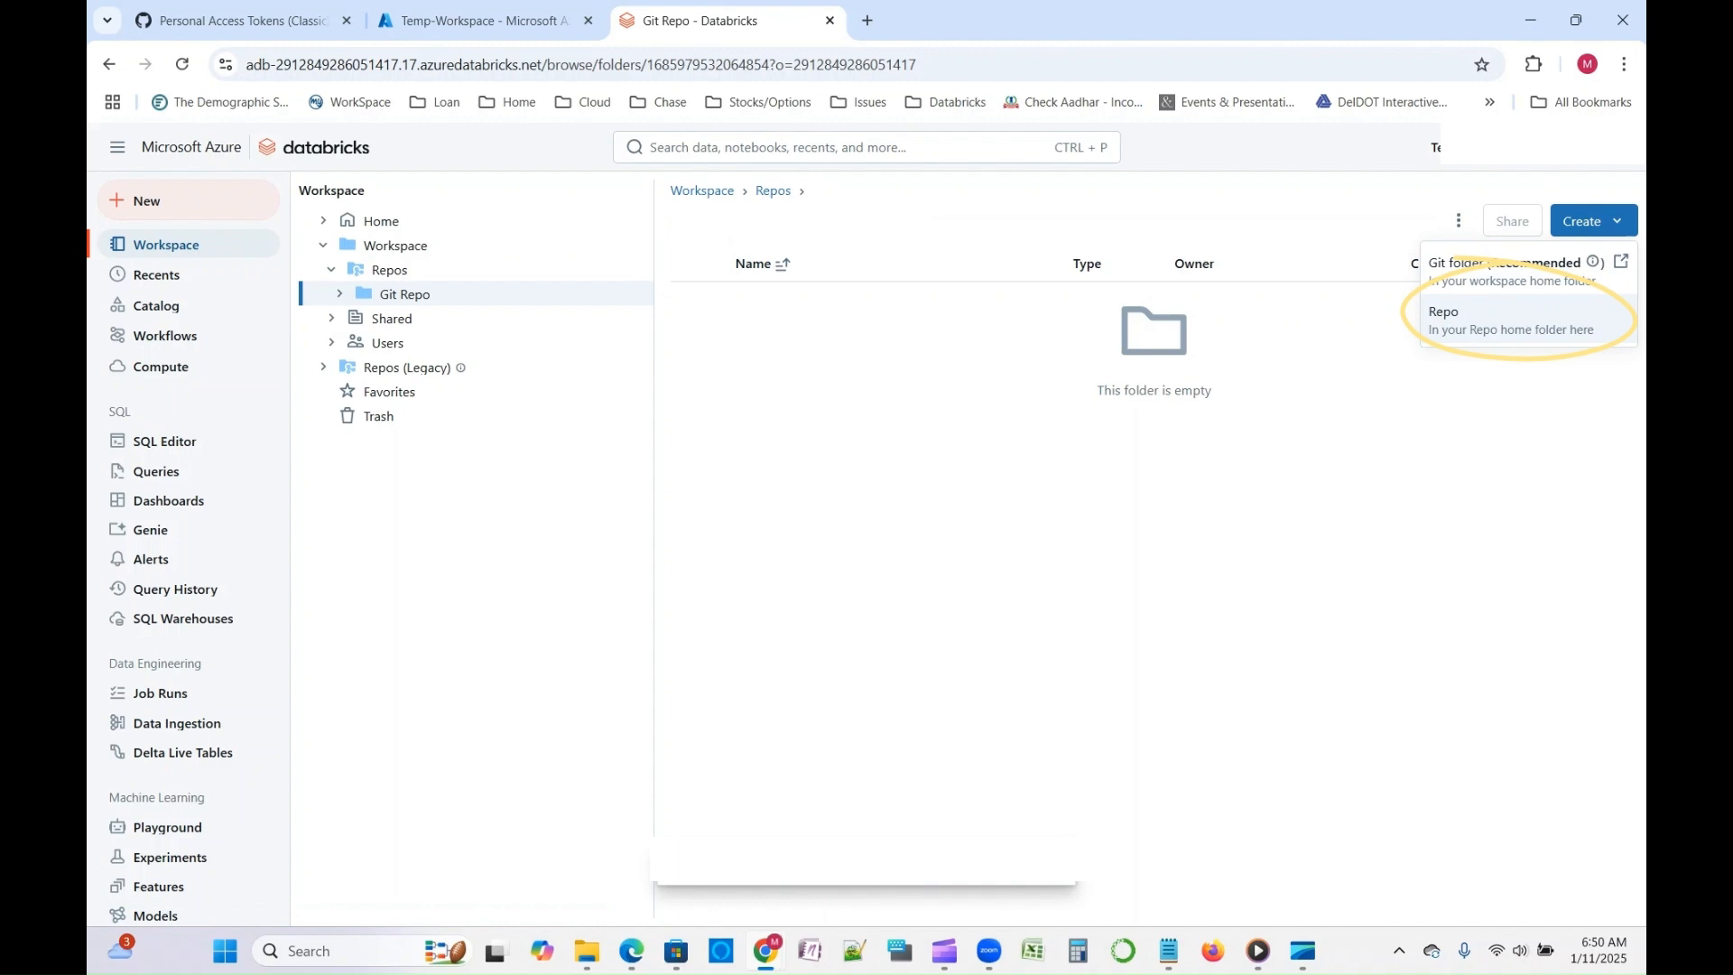
pyautogui.press('Return')
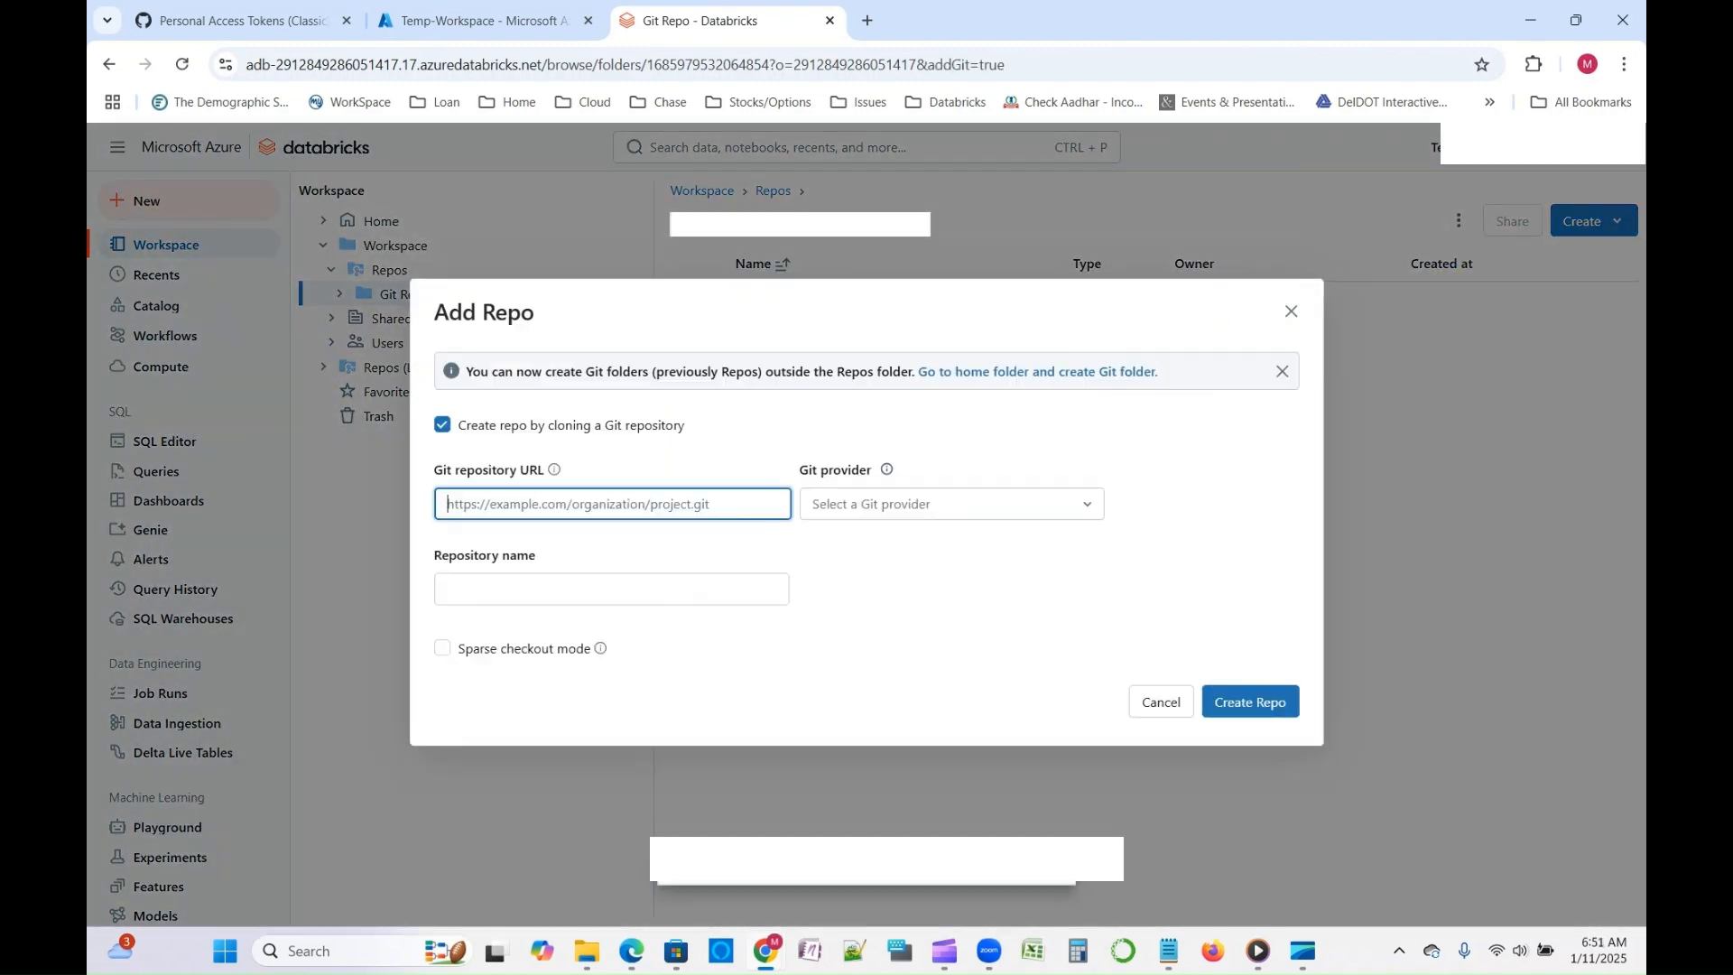
pyautogui.click(612, 505)
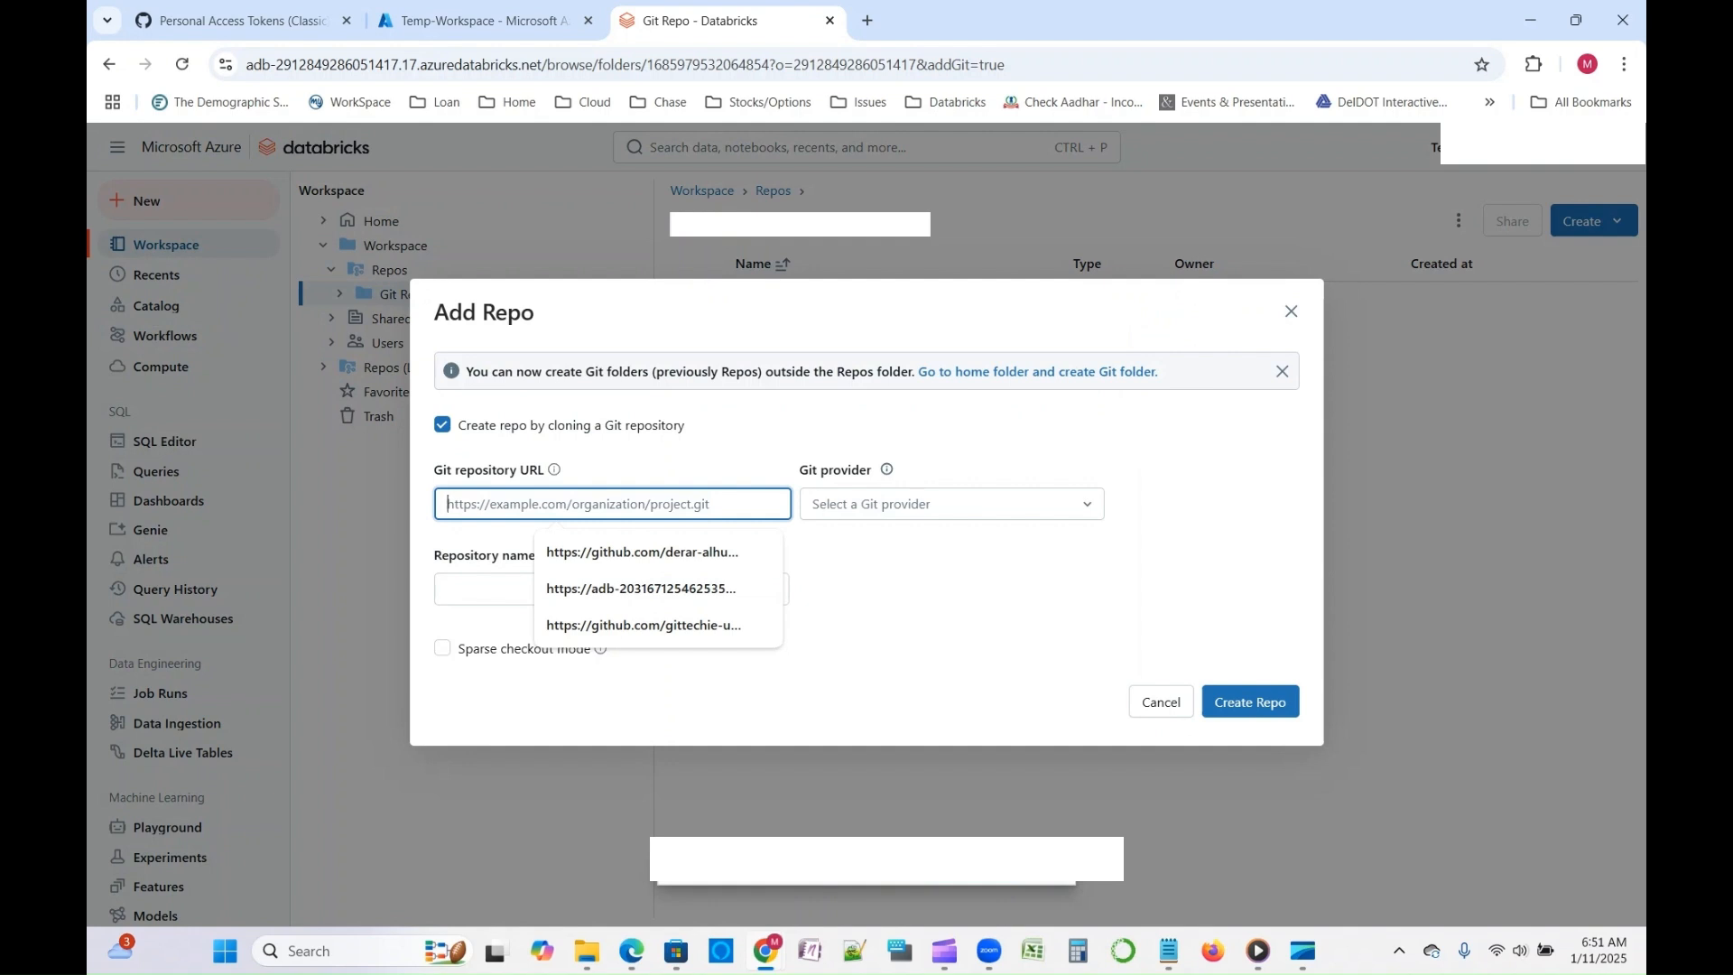
# - Switch to GitHub, open the Demo-repo repository and copy its HTTPS clone URL
pyautogui.click(242, 20)
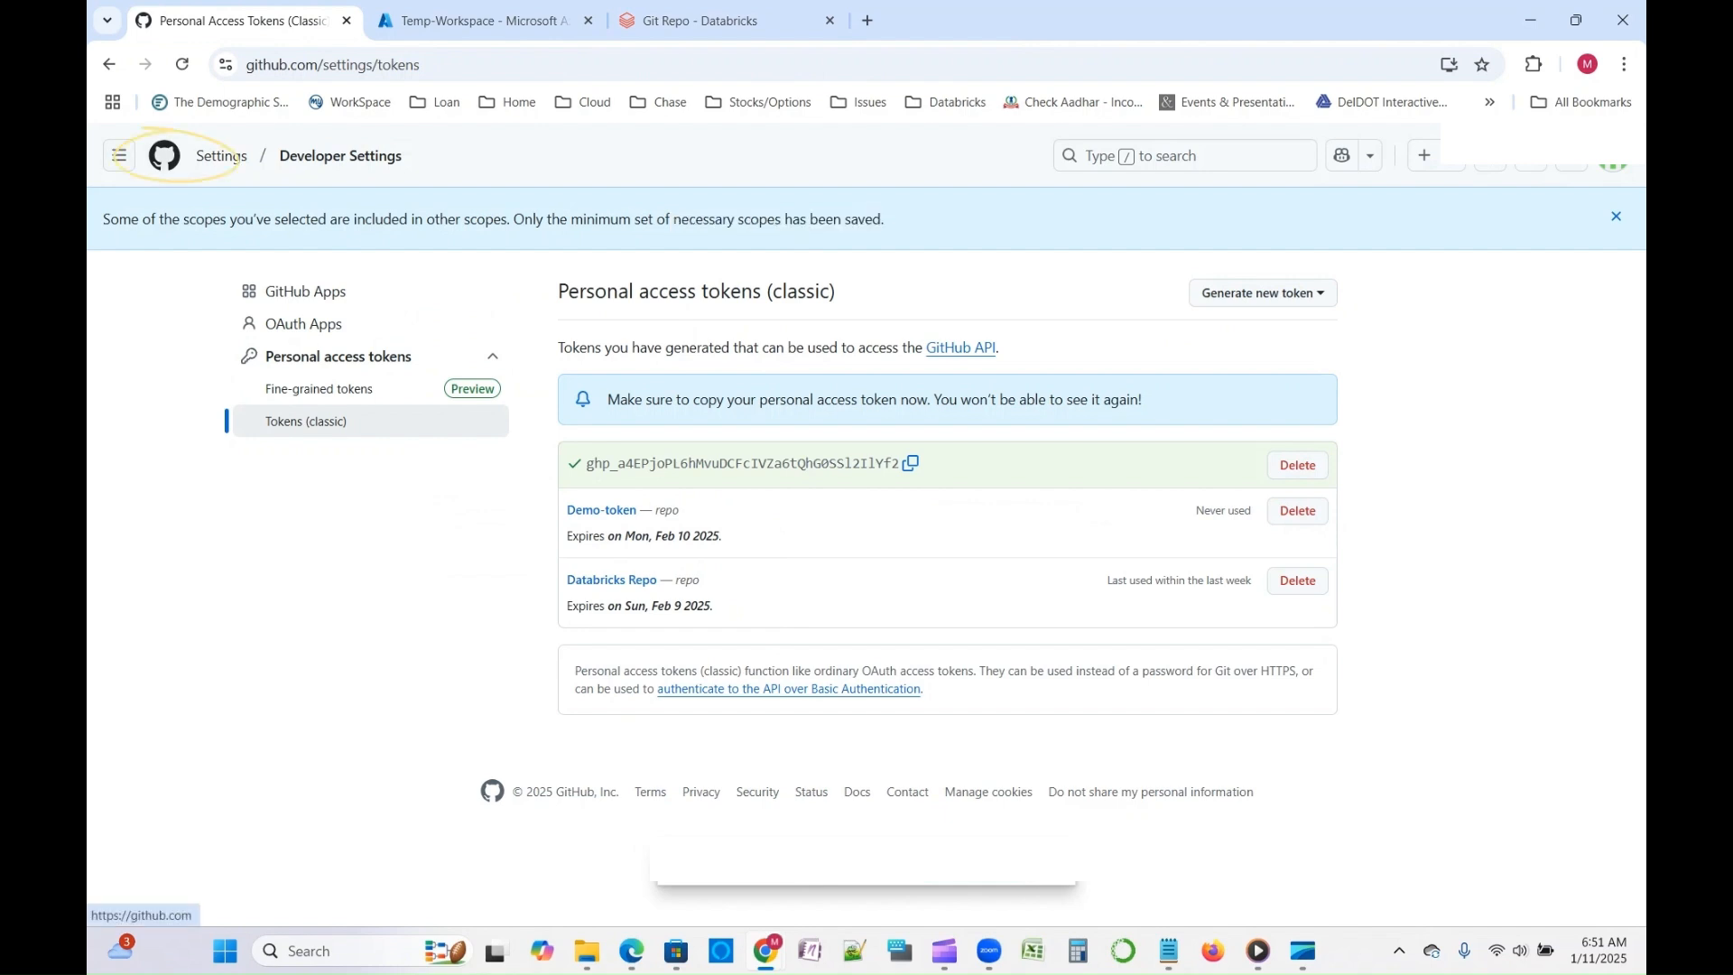
pyautogui.click(164, 155)
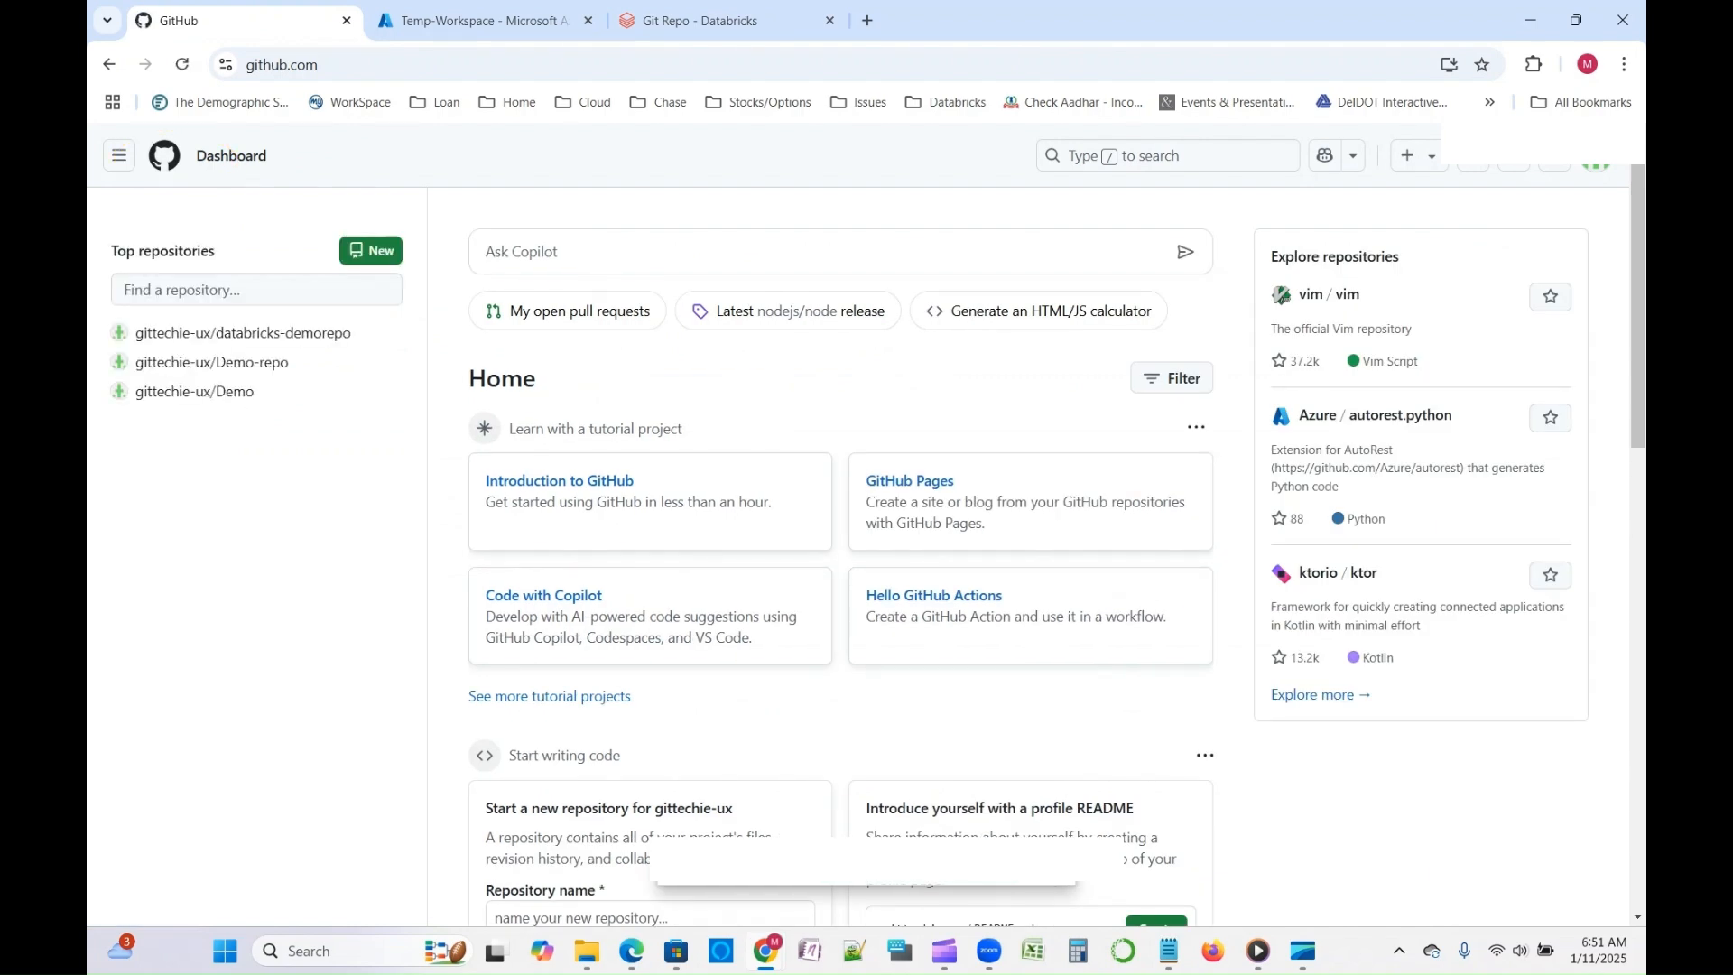
pyautogui.click(212, 362)
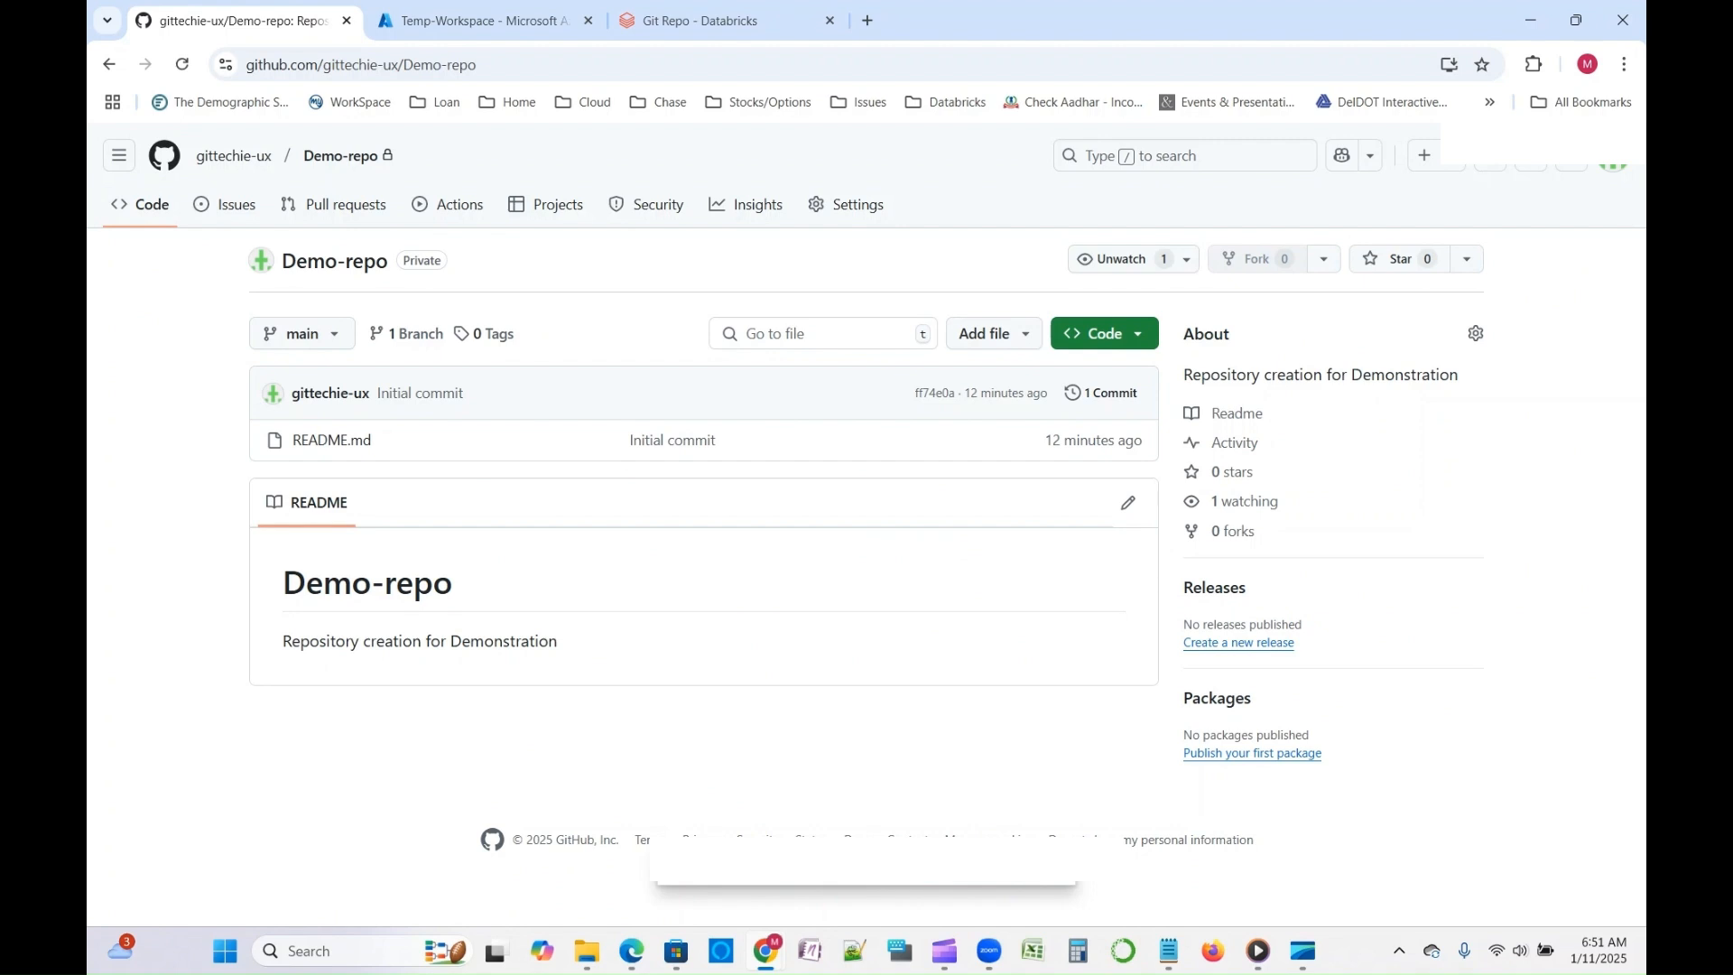
pyautogui.click(1104, 334)
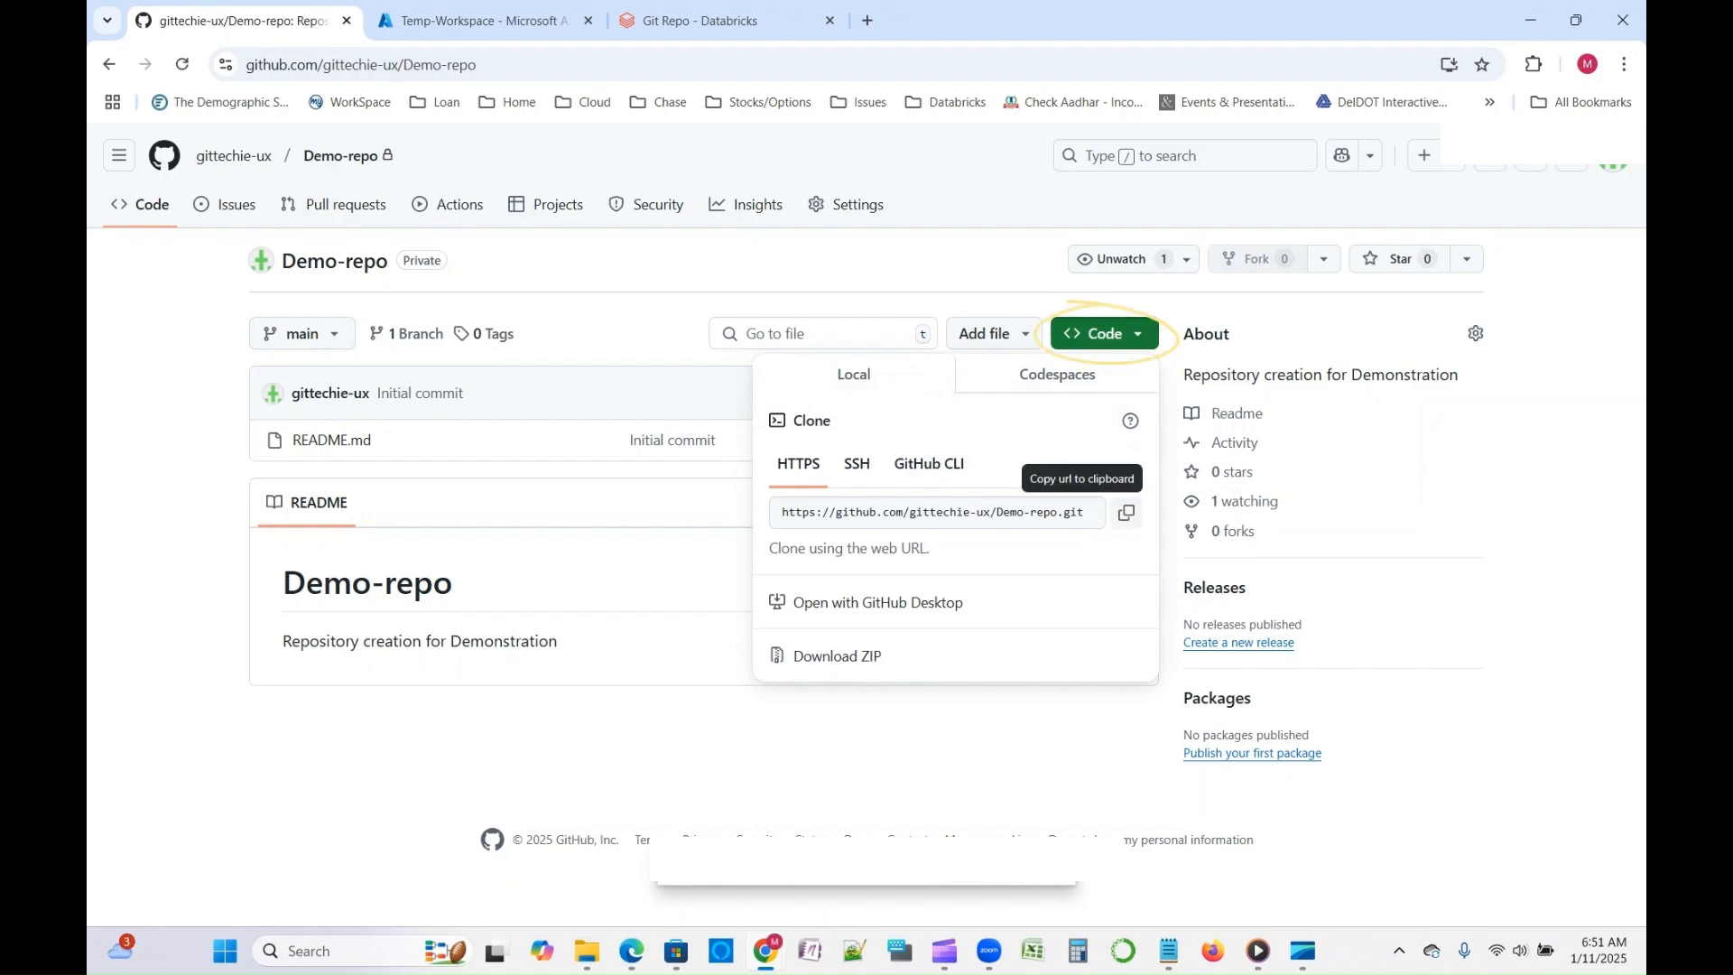
pyautogui.click(1126, 512)
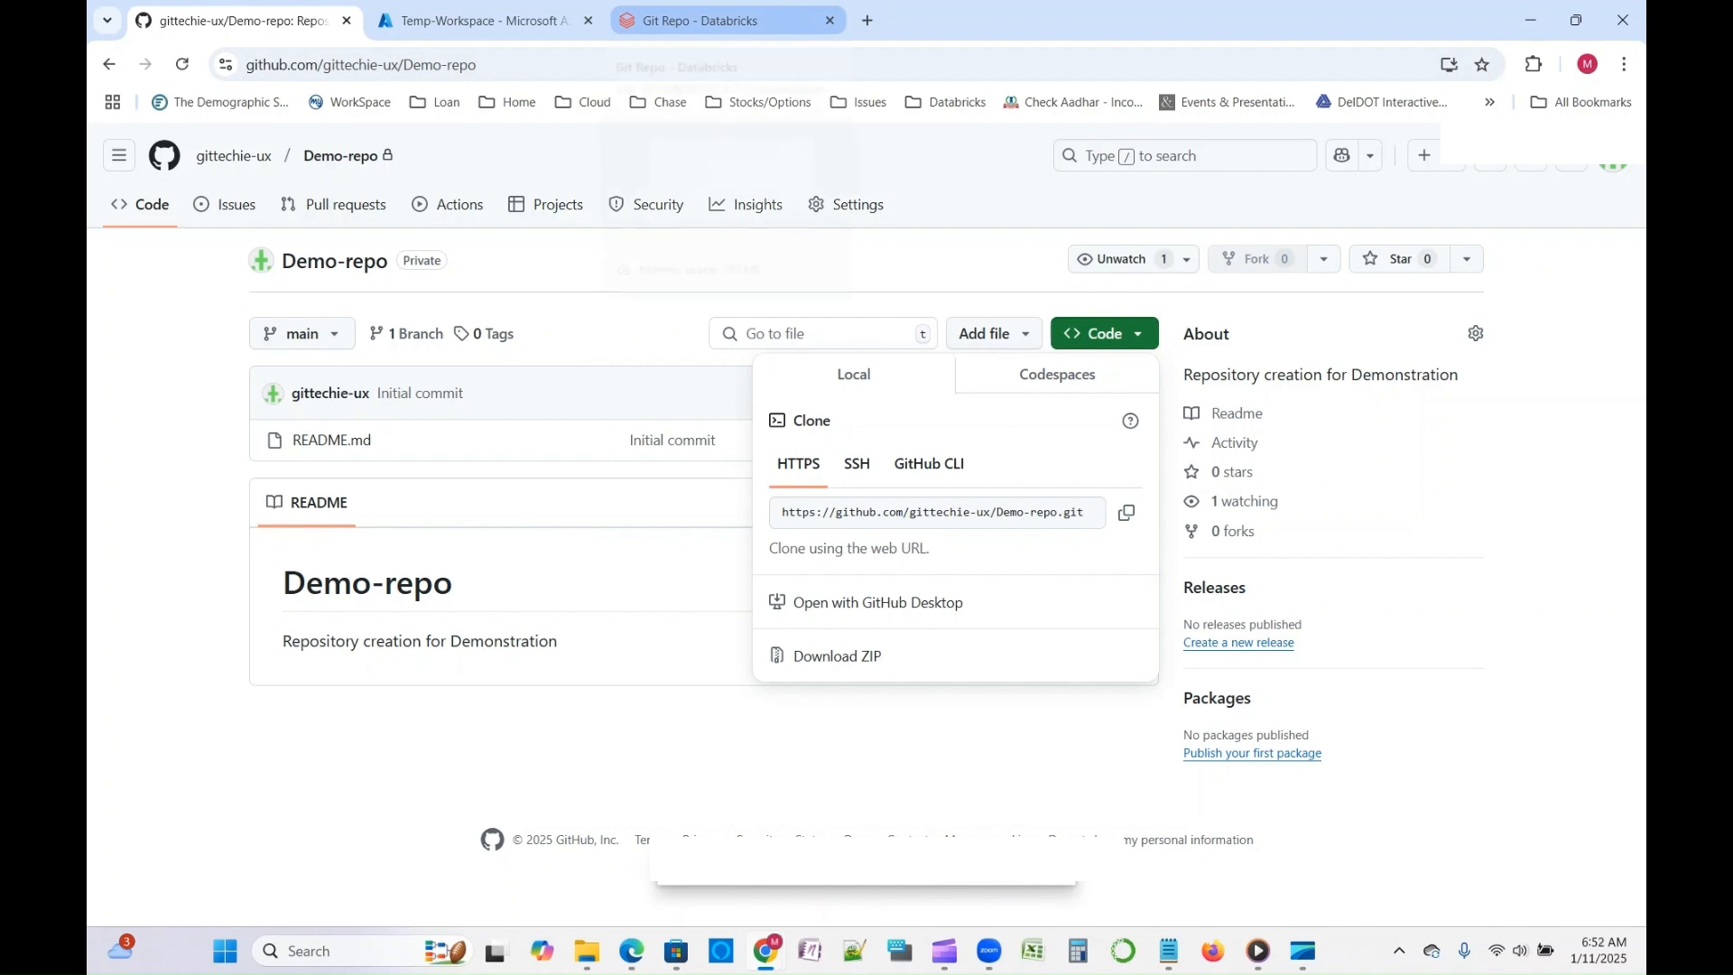
# - Back in Databricks, paste the copied Demo-repo URL as the Git repository URL and submit the repo creation with GitHub as provider
pyautogui.click(701, 20)
pyautogui.hotkey('ctrl', 'v')
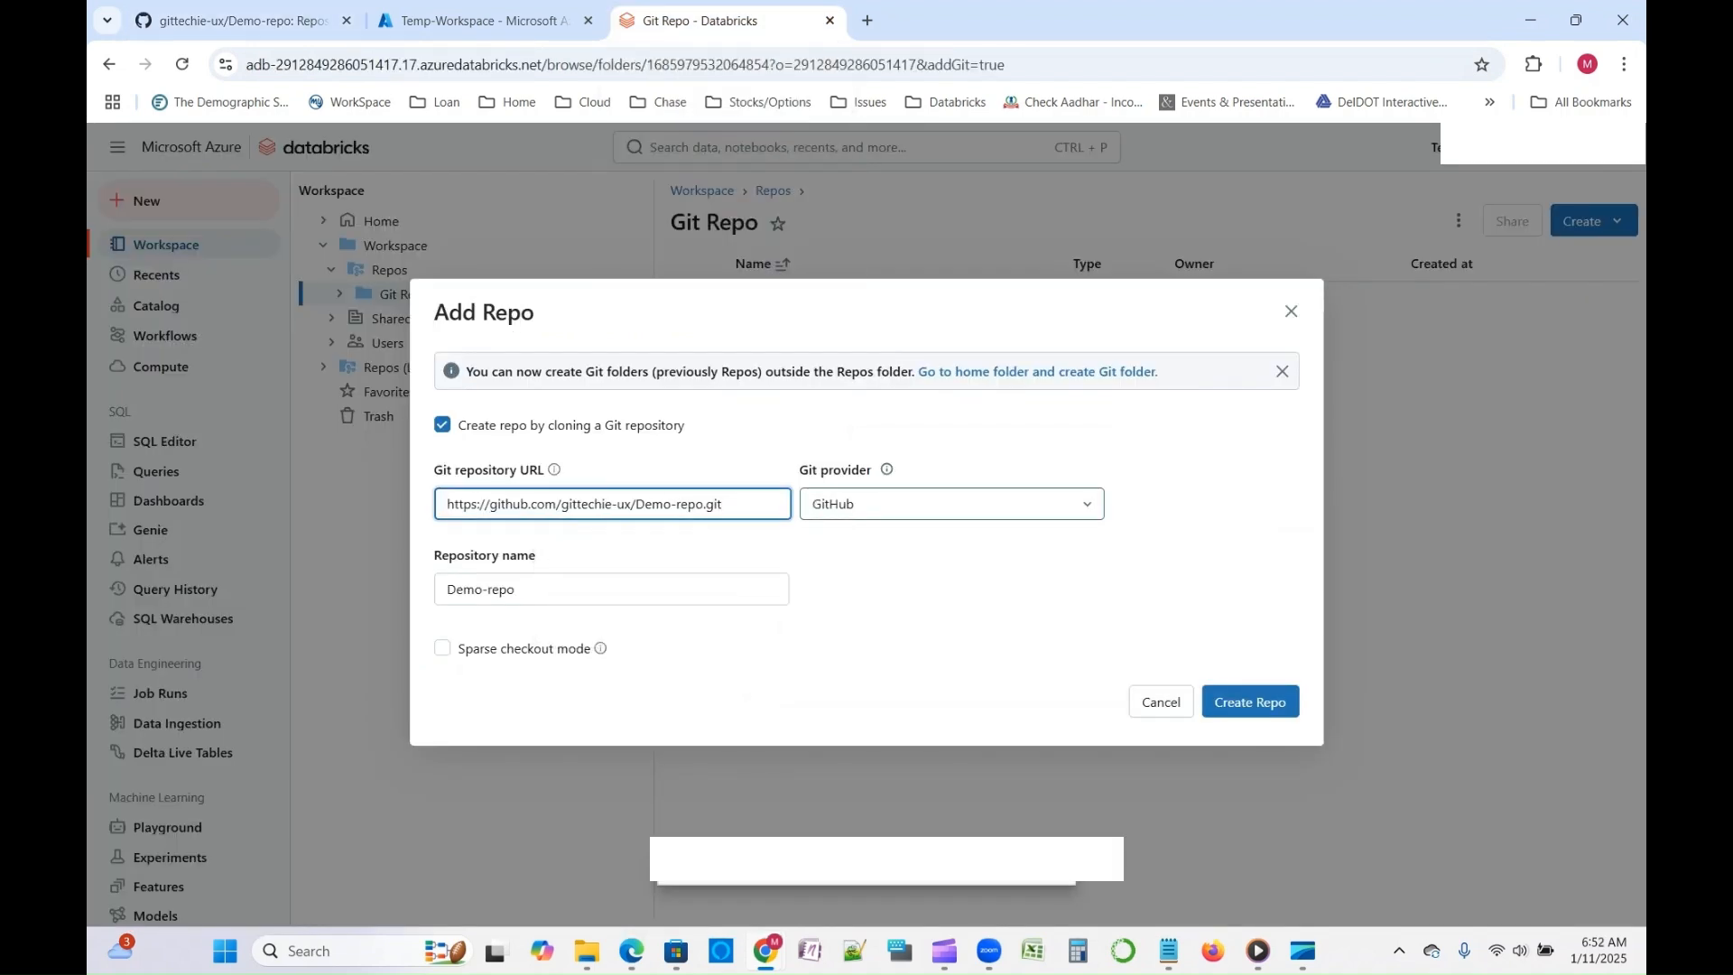
pyautogui.moveTo(799, 470); pyautogui.dragTo(876, 470)
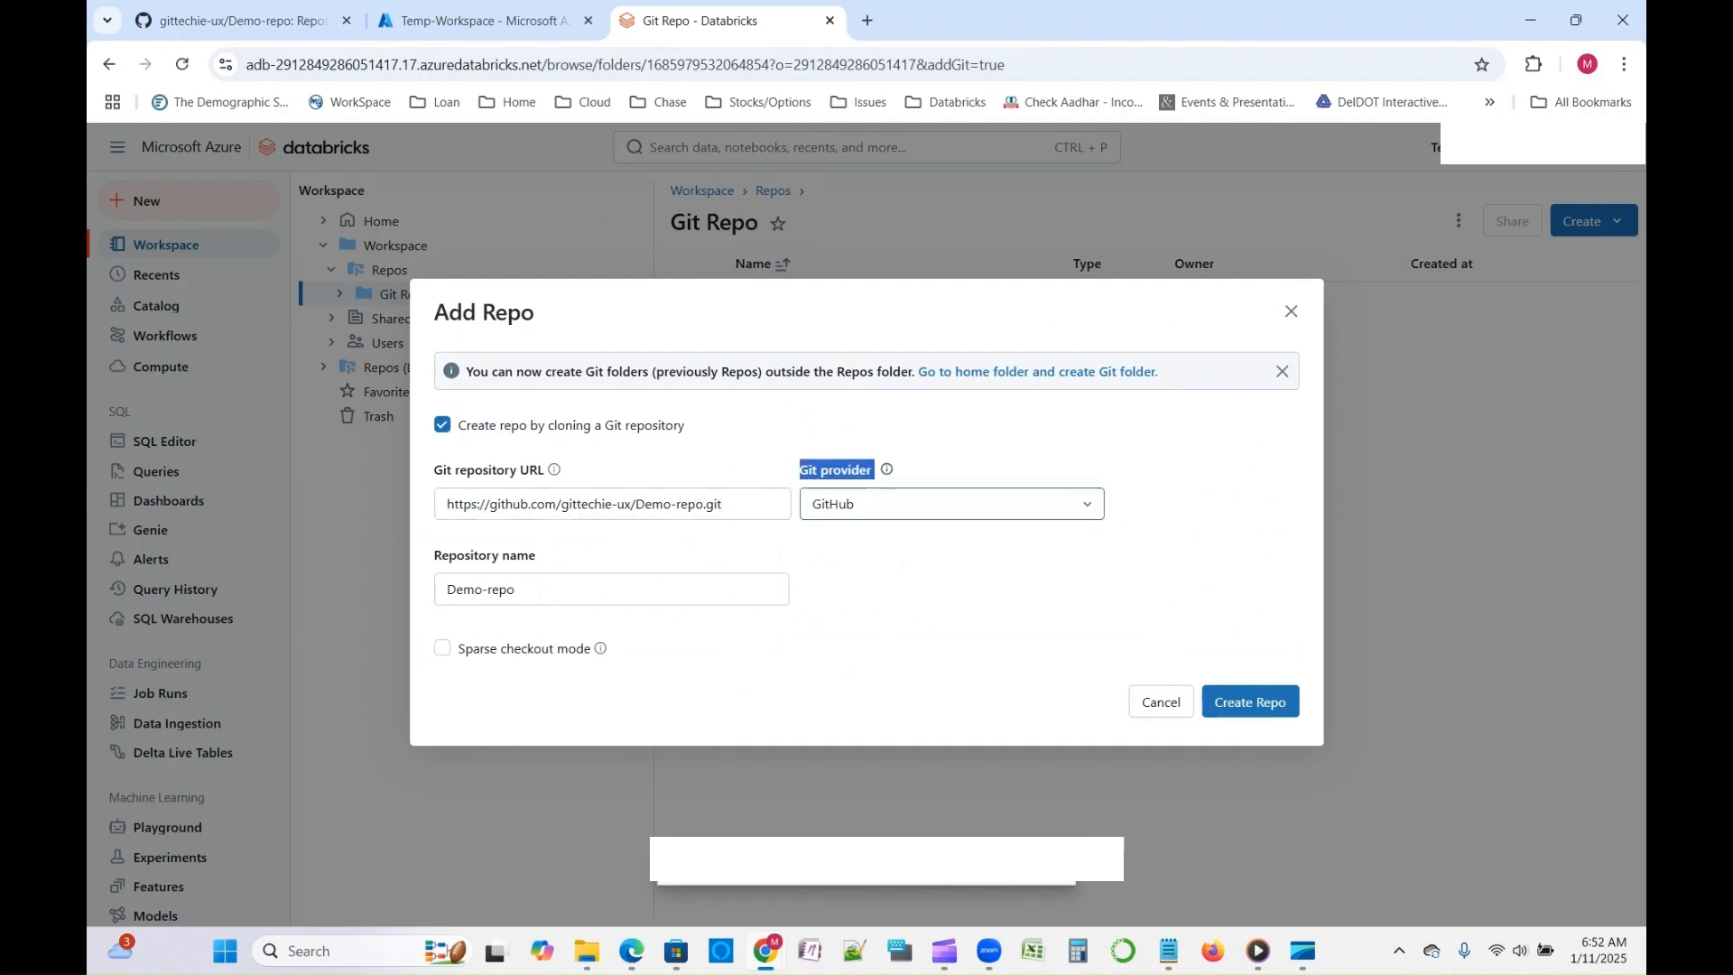
pyautogui.click(540, 556)
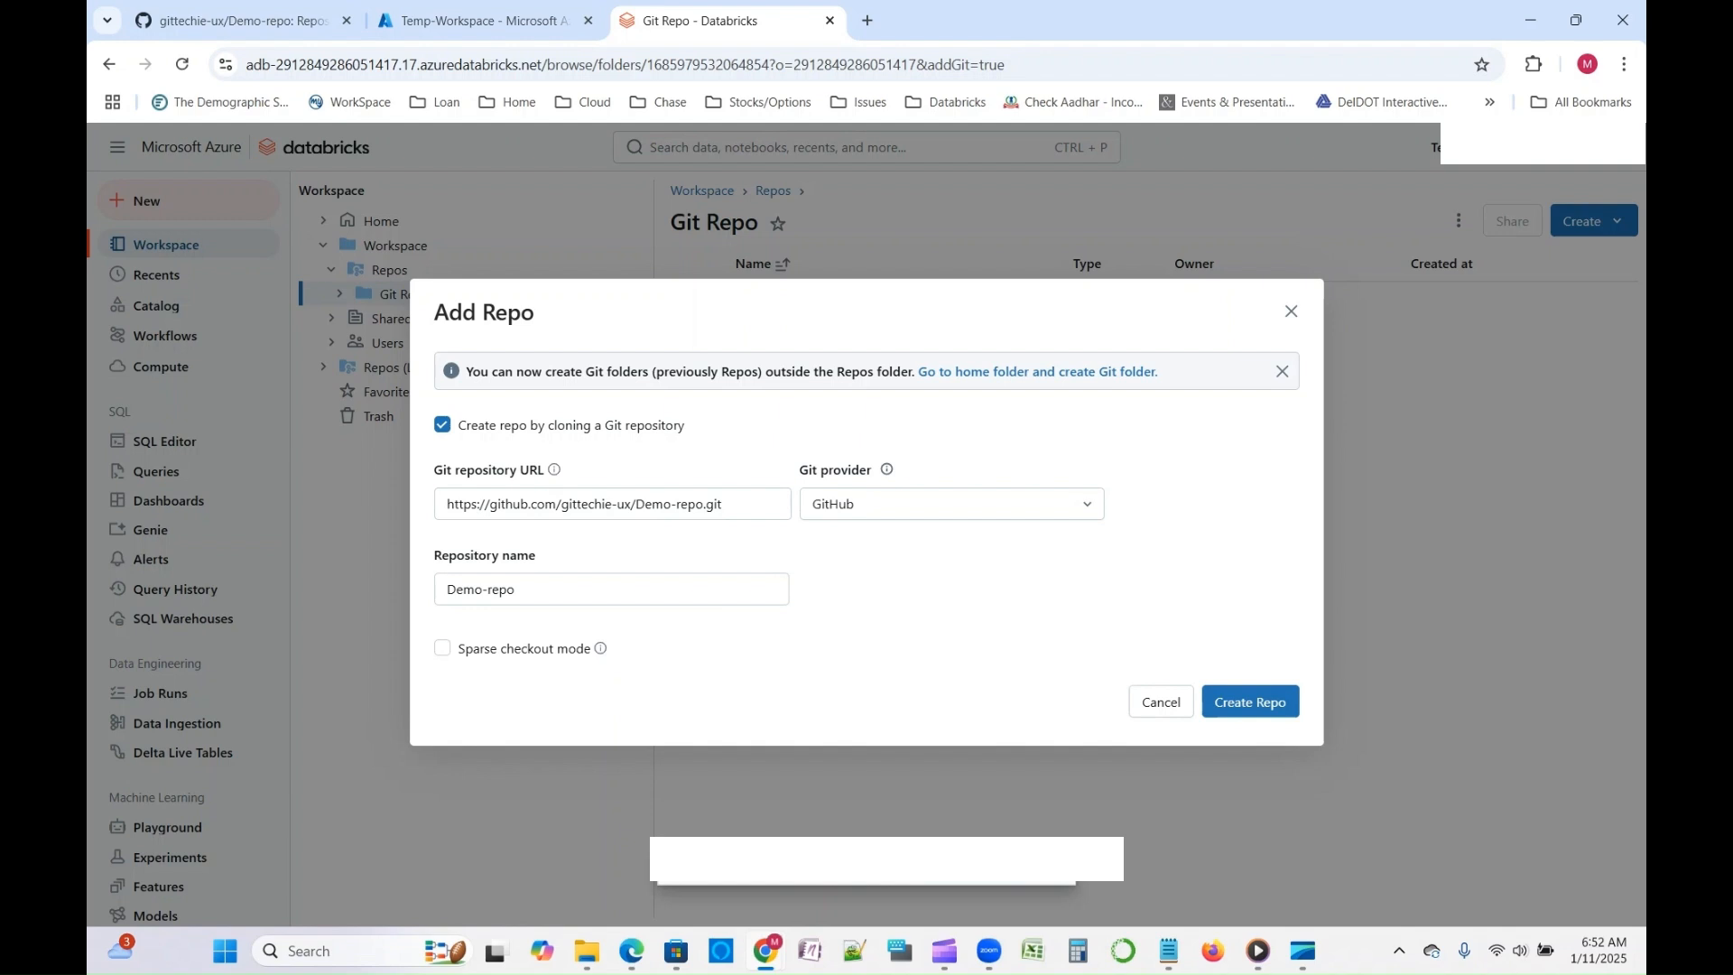
pyautogui.click(1250, 703)
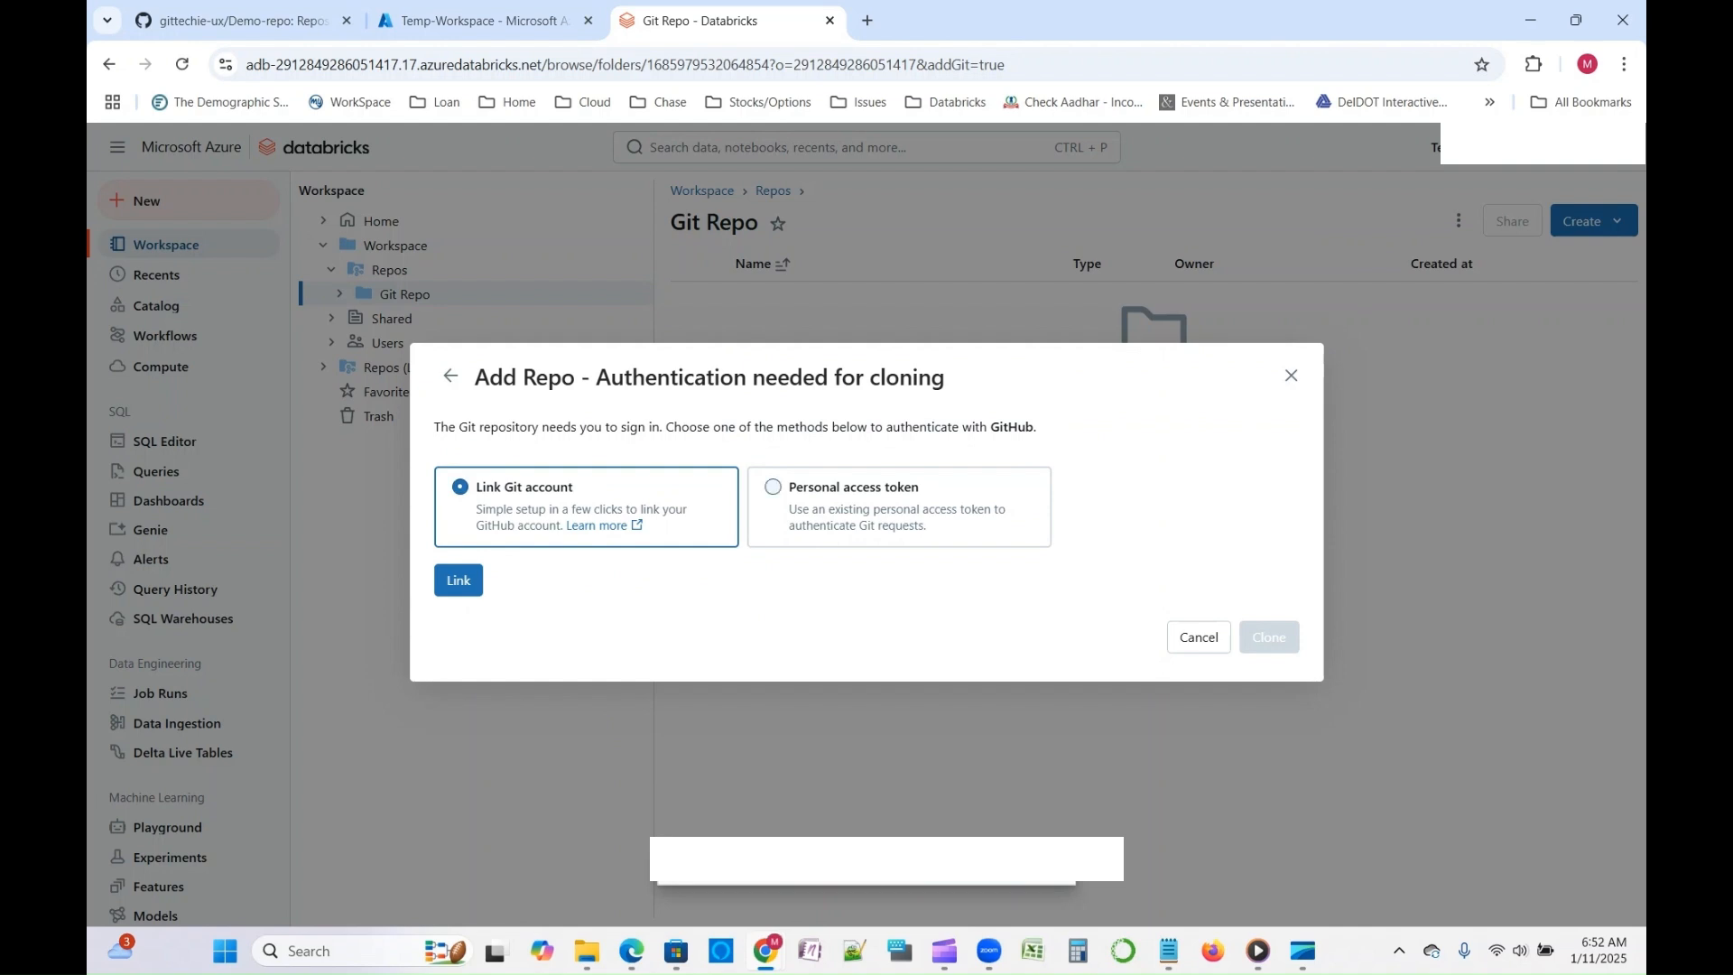
# - Choose personal access token as the GitHub authentication method and enter the Git provider username
pyautogui.click(774, 487)
pyautogui.click(586, 515)
pyautogui.click(244, 20)
pyautogui.click(164, 155)
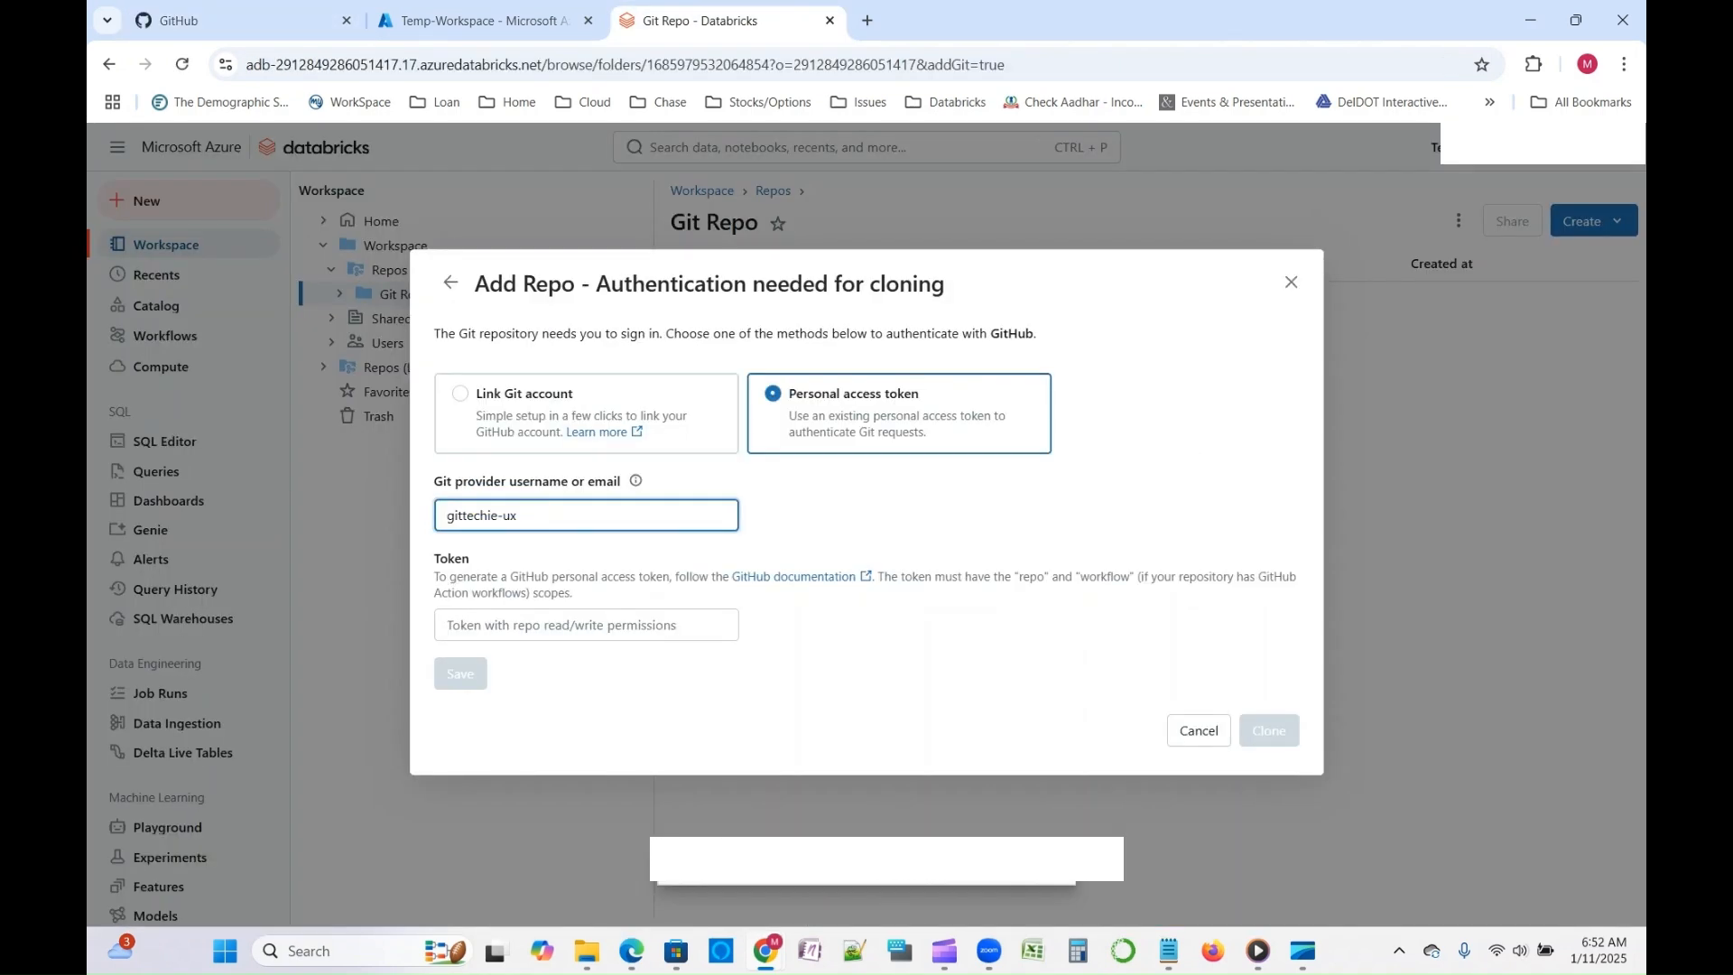
# - Paste the GitHub personal access token from the text notes into the Token field, save it to clone the repo, and decline storing the password
pyautogui.click(587, 625)
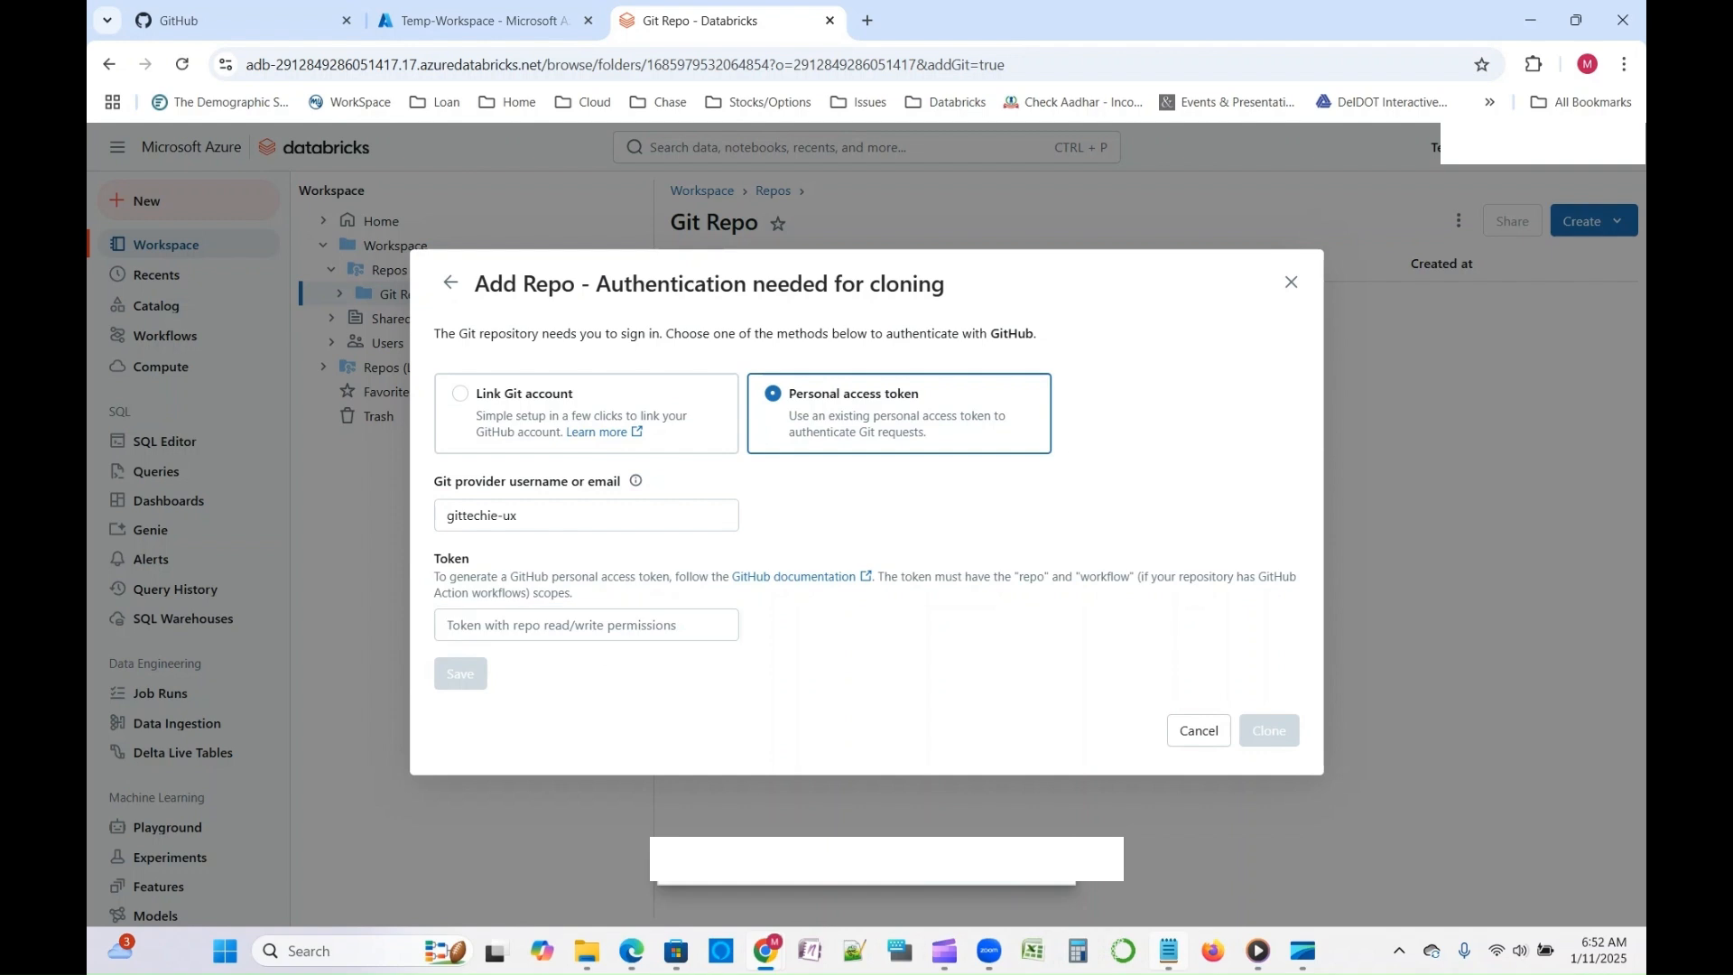
pyautogui.hotkey('alt', 'Tab')
pyautogui.moveTo(1481, 738); pyautogui.dragTo(409, 738)
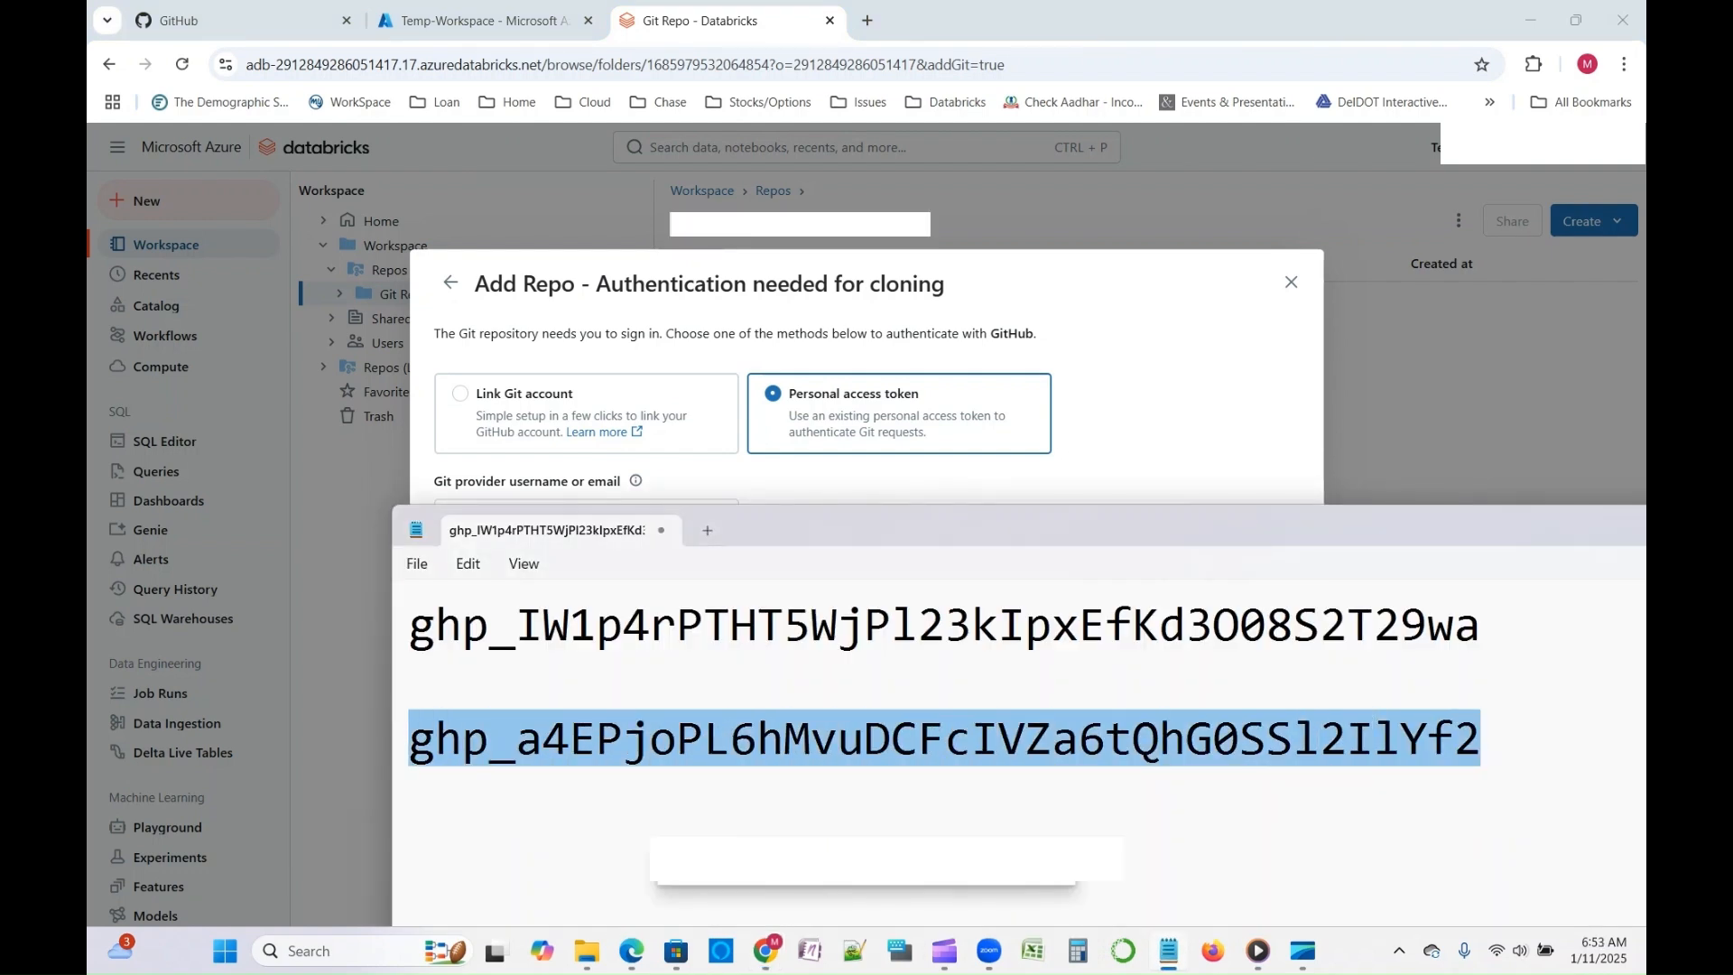
pyautogui.hotkey('alt', 'Tab')
pyautogui.click(586, 624)
pyautogui.hotkey('ctrl', 'v')
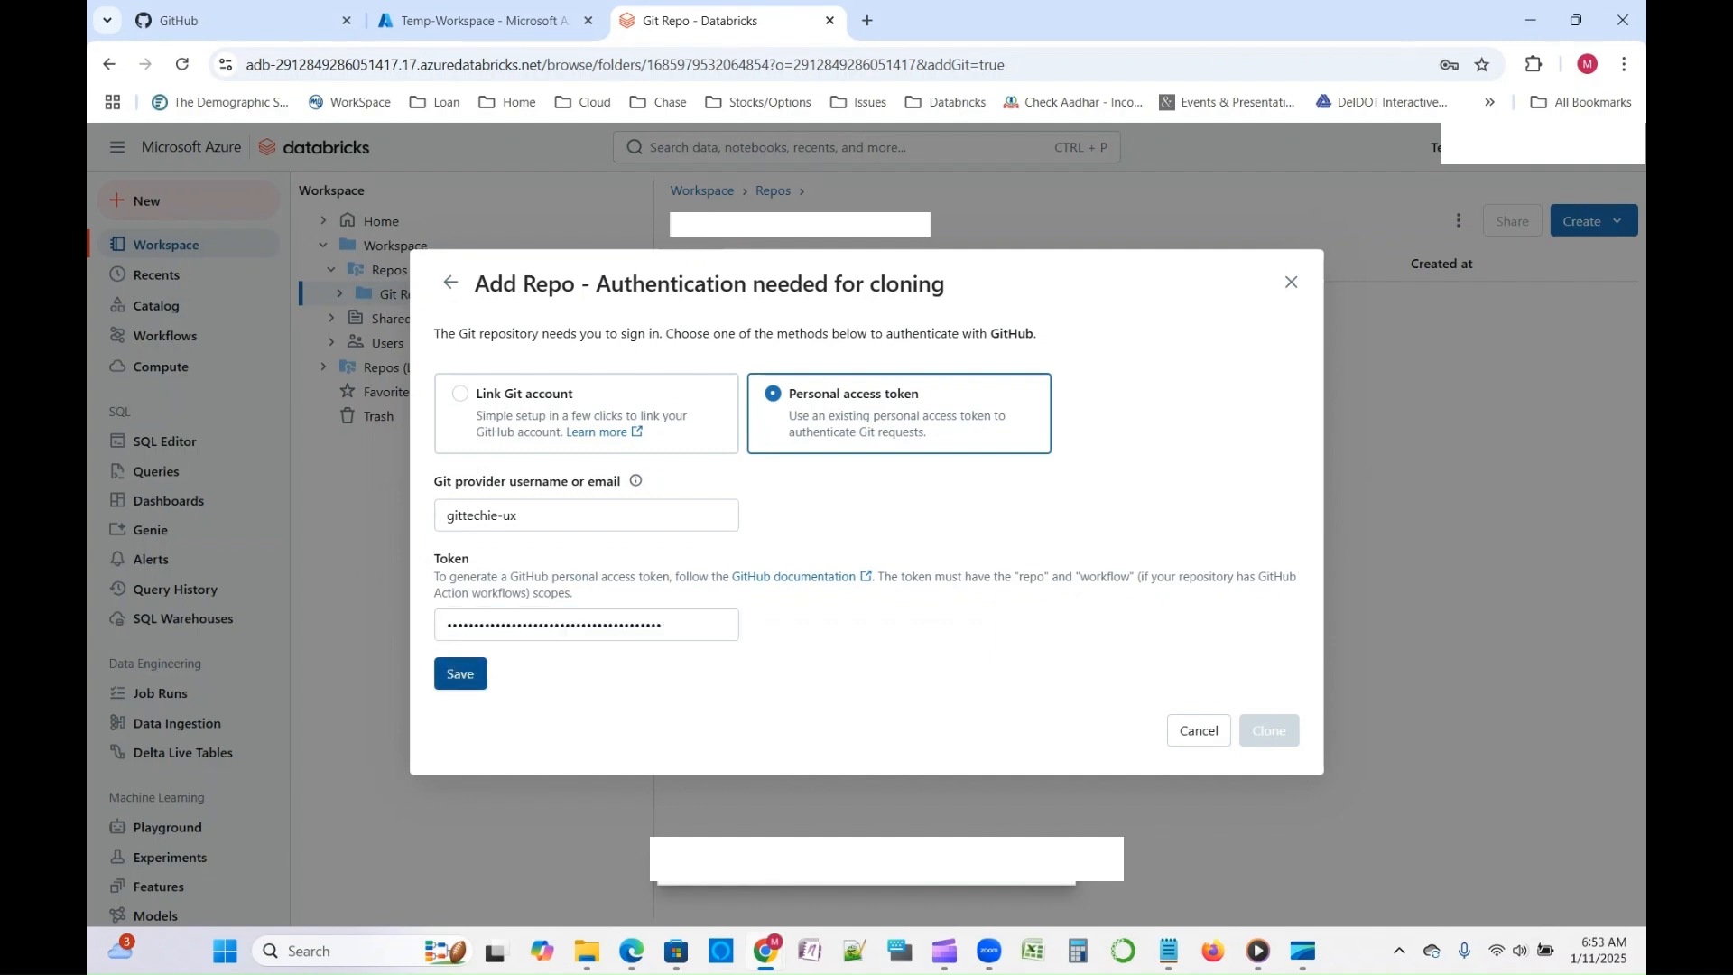
pyautogui.click(461, 673)
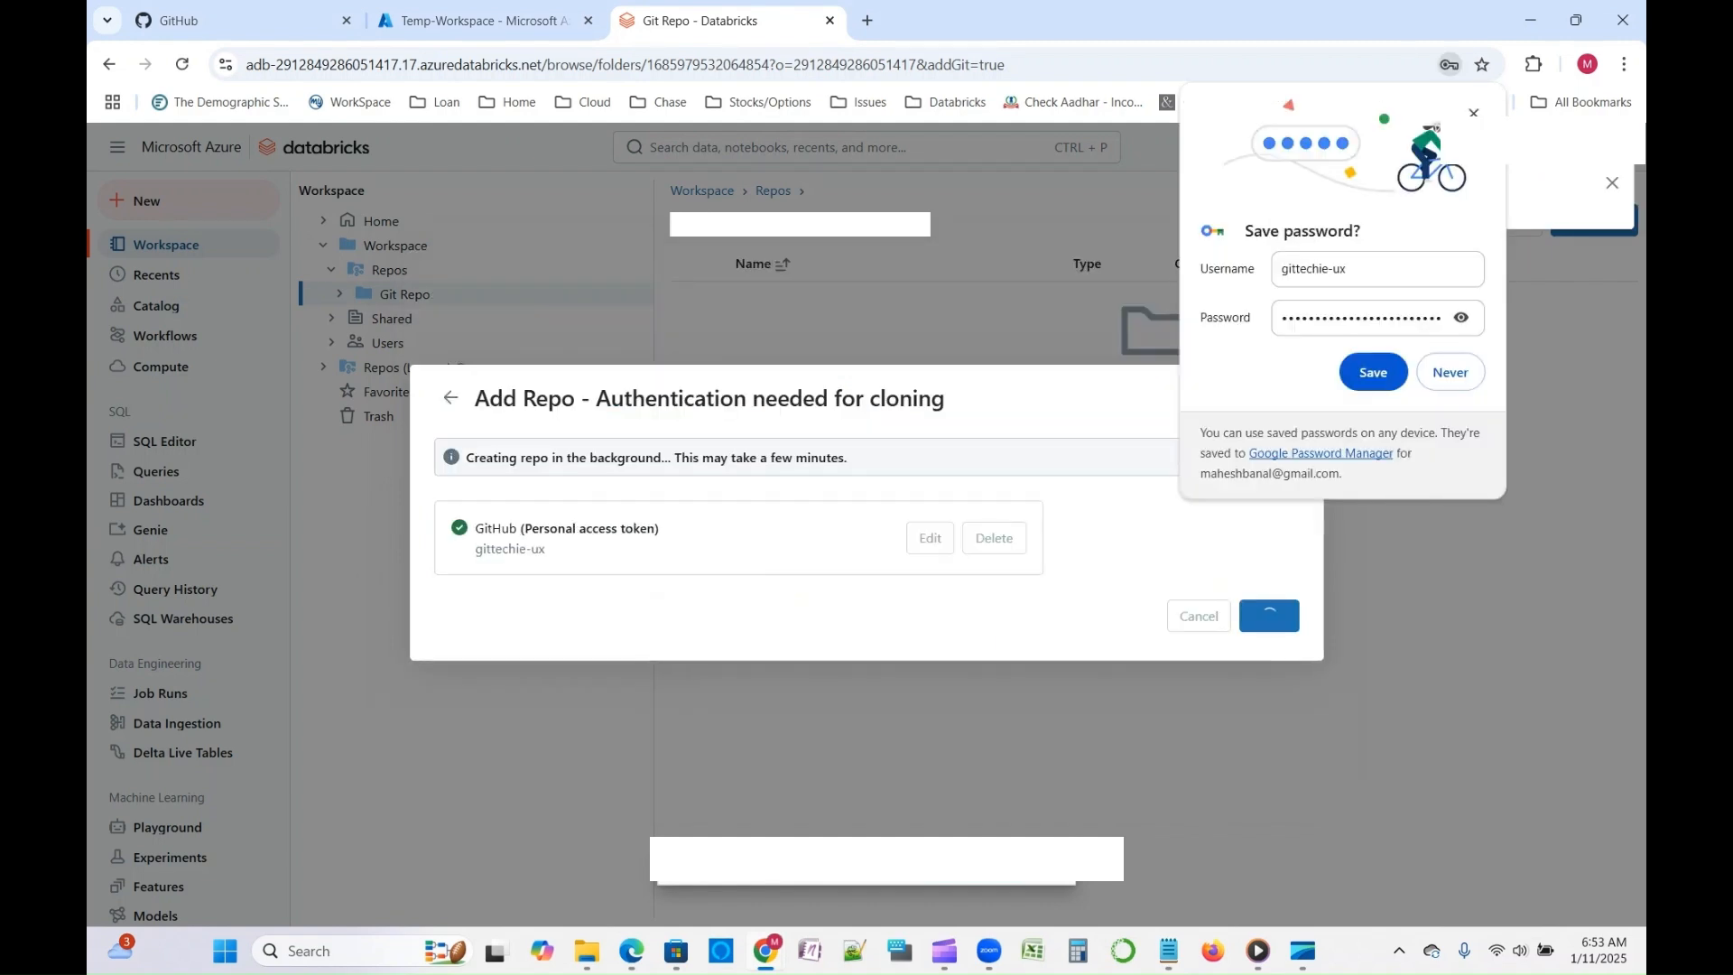
pyautogui.click(1451, 372)
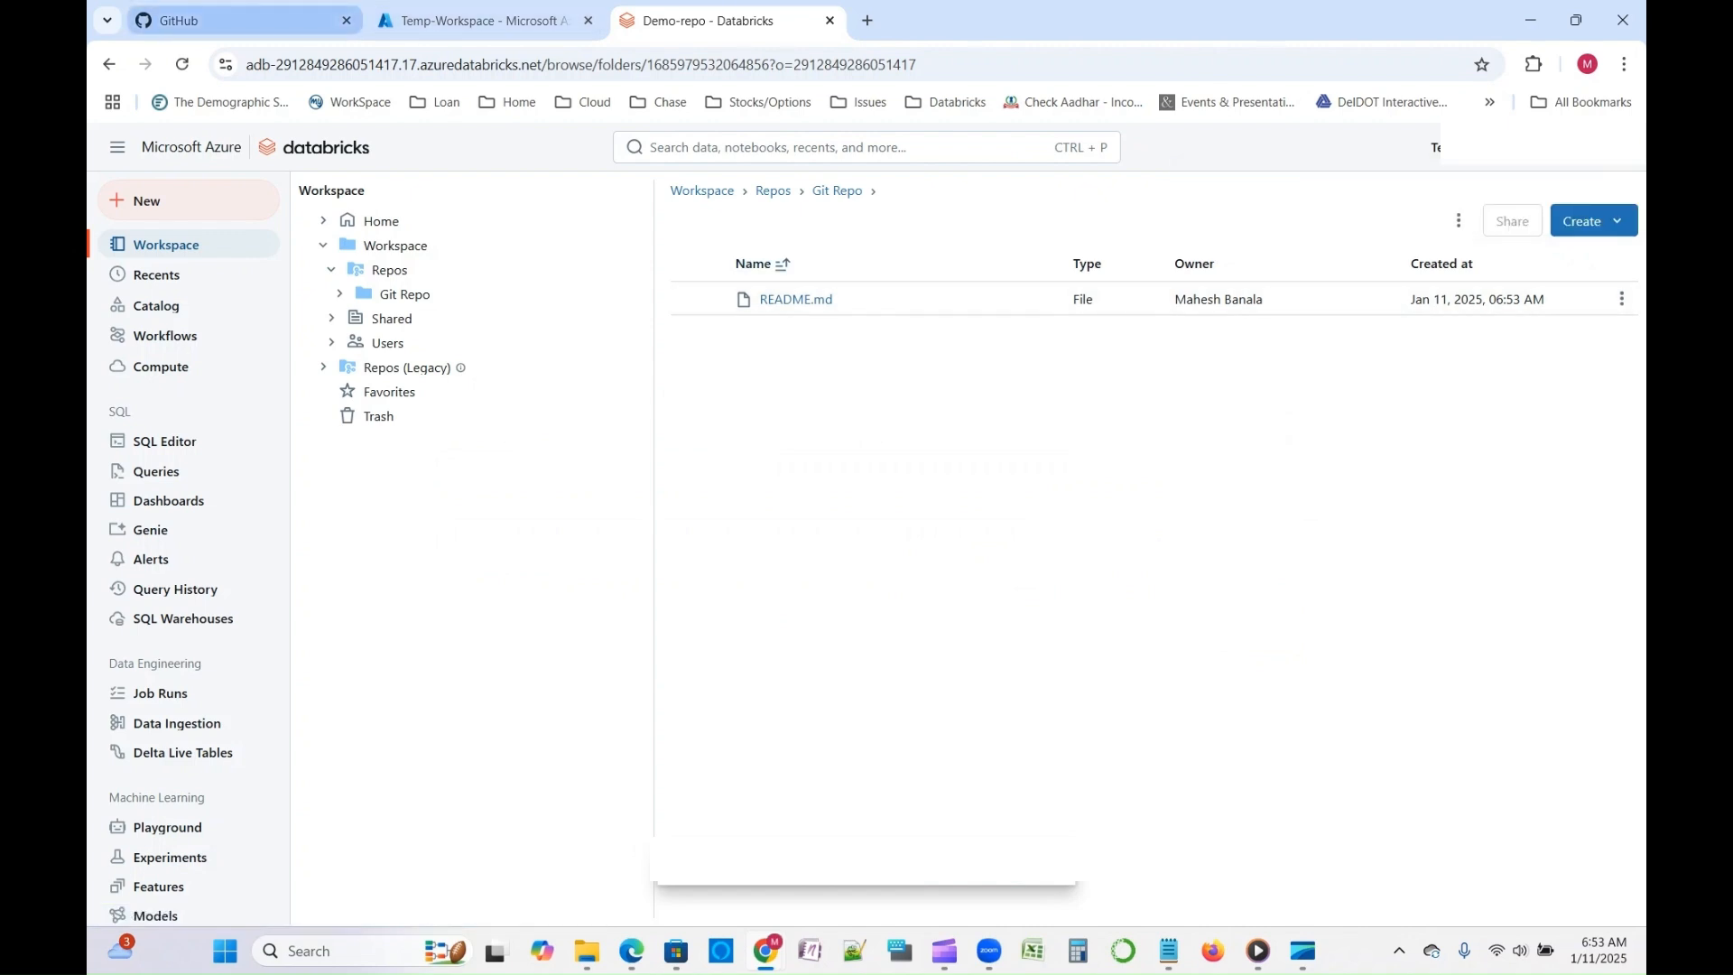
# - Open Demo-repo on GitHub and compare its contents with the cloned repo in Databricks
pyautogui.click(239, 20)
pyautogui.click(240, 333)
pyautogui.click(709, 20)
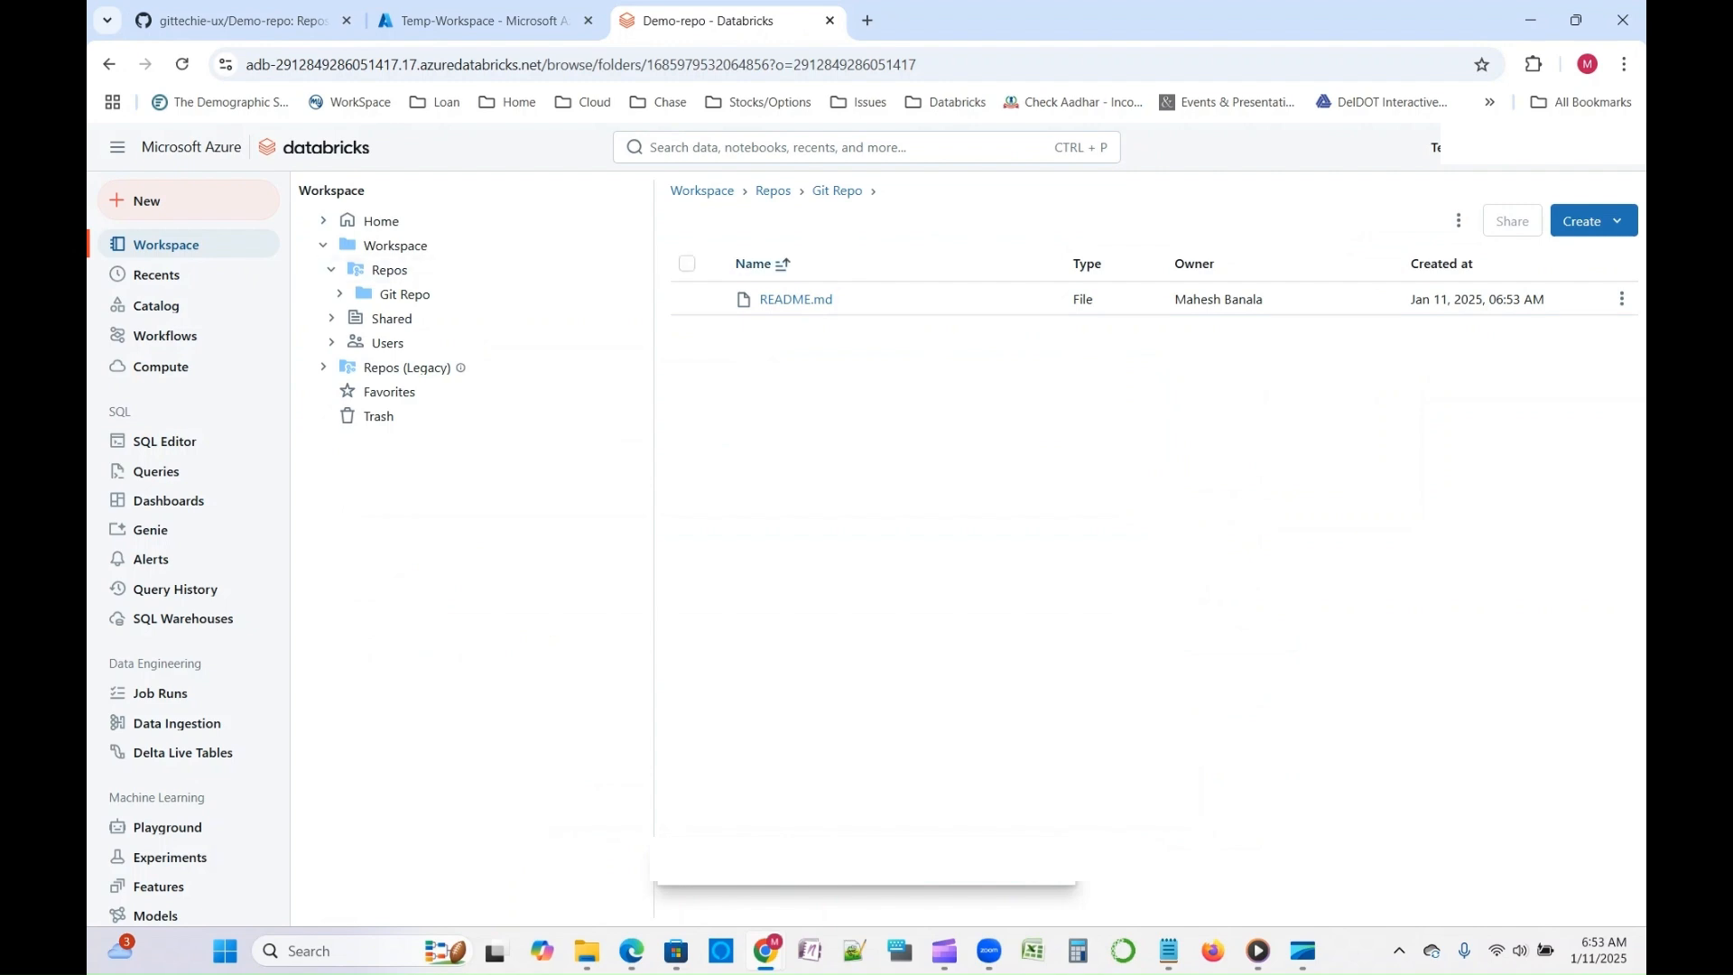
pyautogui.click(239, 19)
pyautogui.click(722, 20)
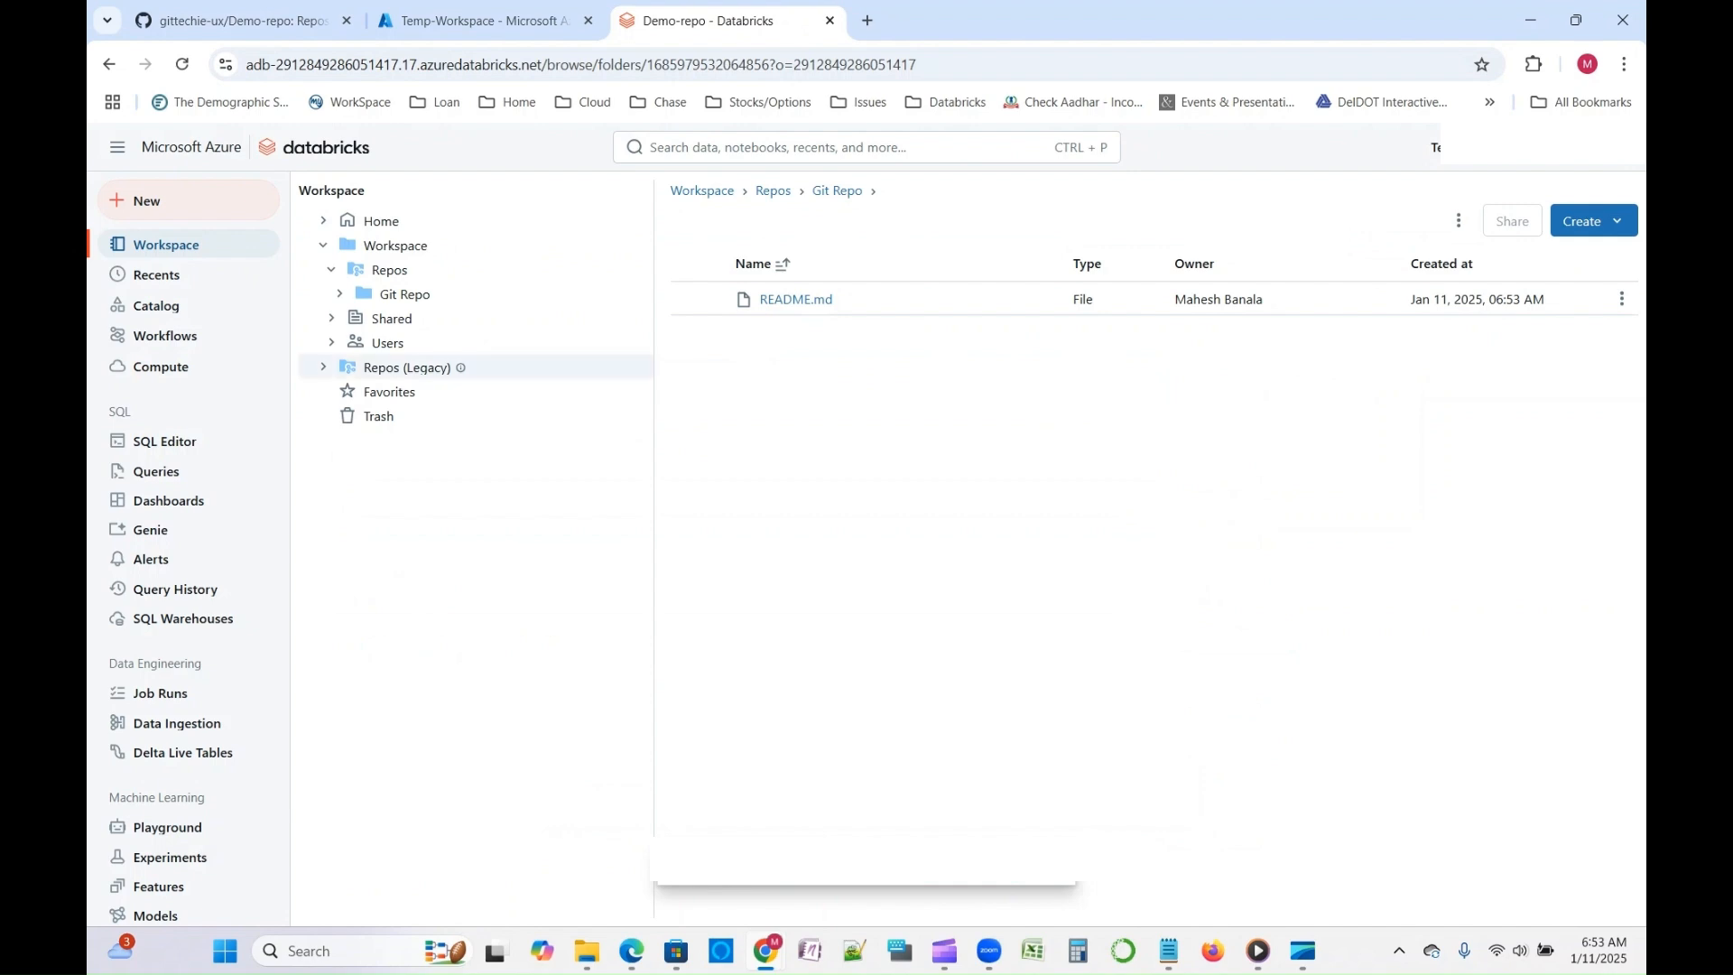
# - Create a folder named Demo inside the cloned Demo-repo
pyautogui.rightClick(828, 377)
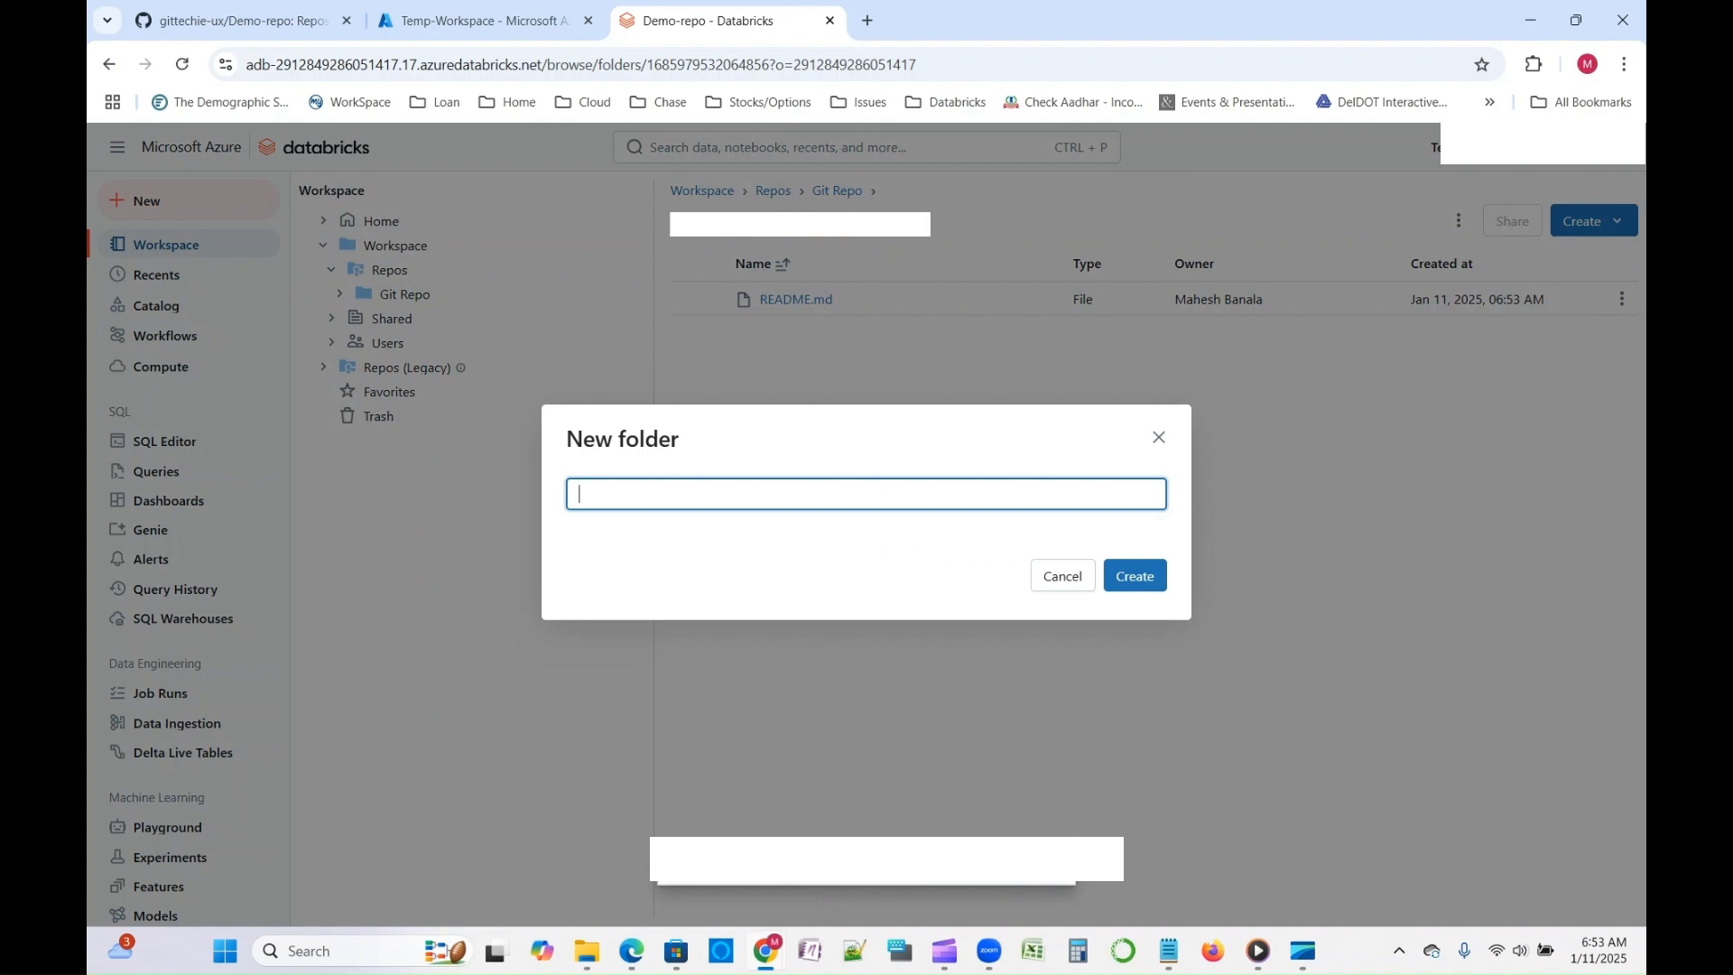
pyautogui.write('Demo')
pyautogui.press('Return')
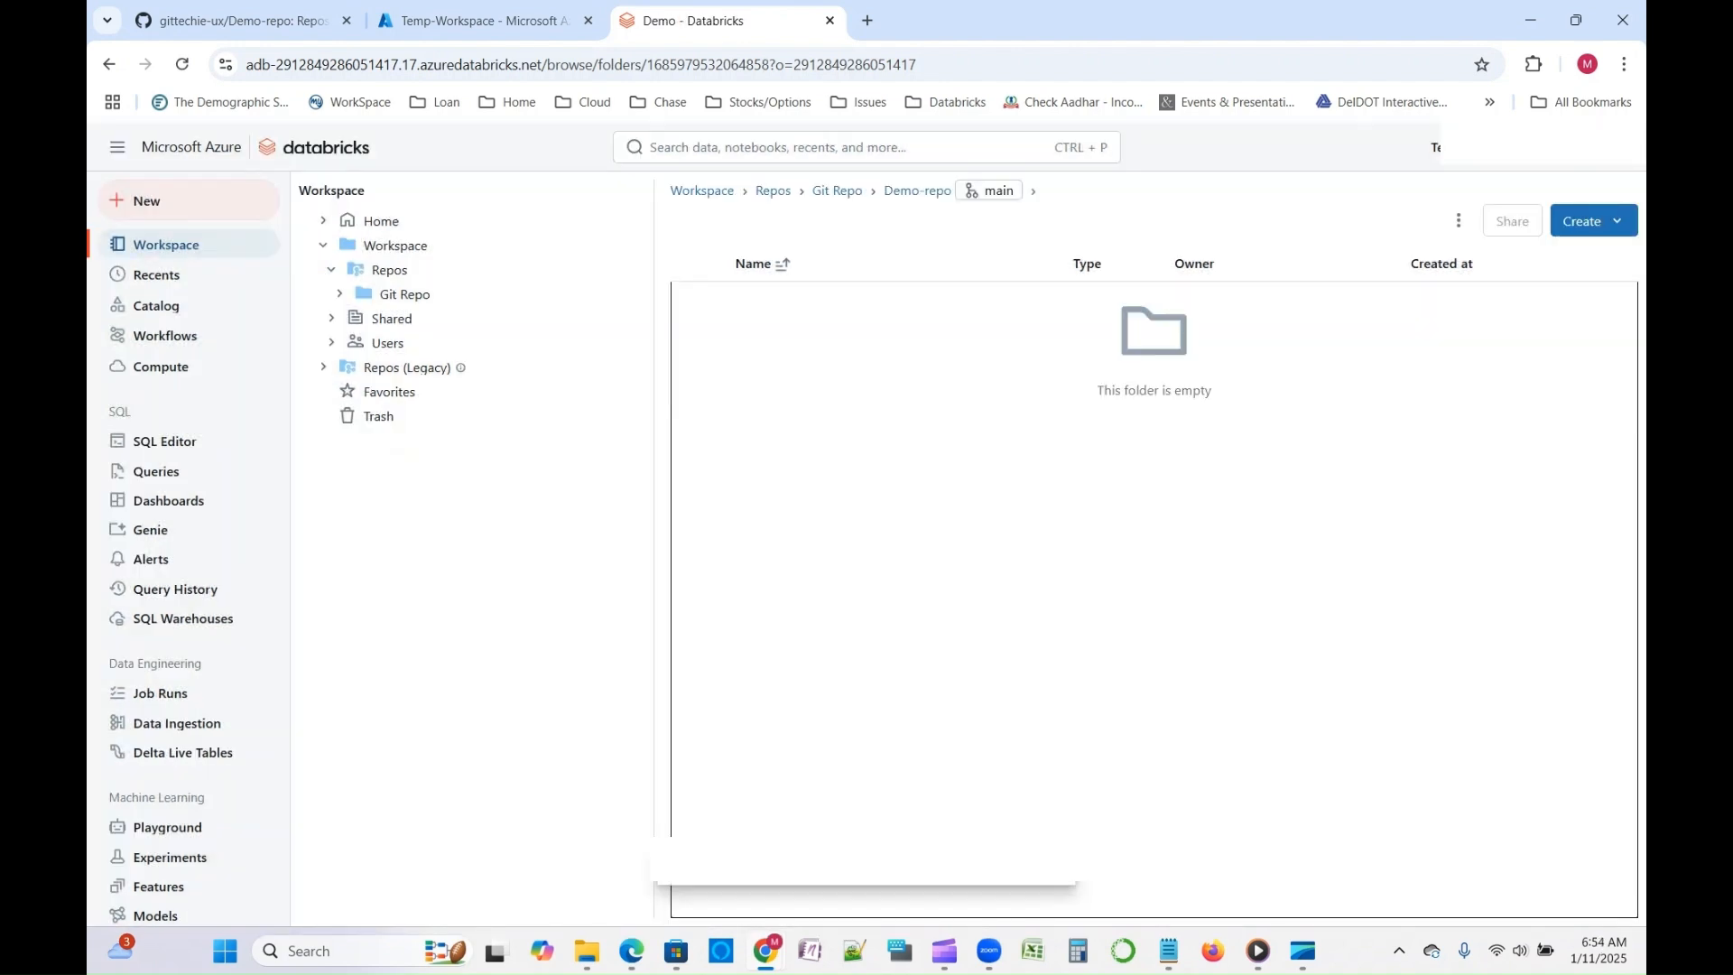
# - Create a notebook in the Demo folder and name it Databricks-to-Github-Repo
pyautogui.click(1589, 221)
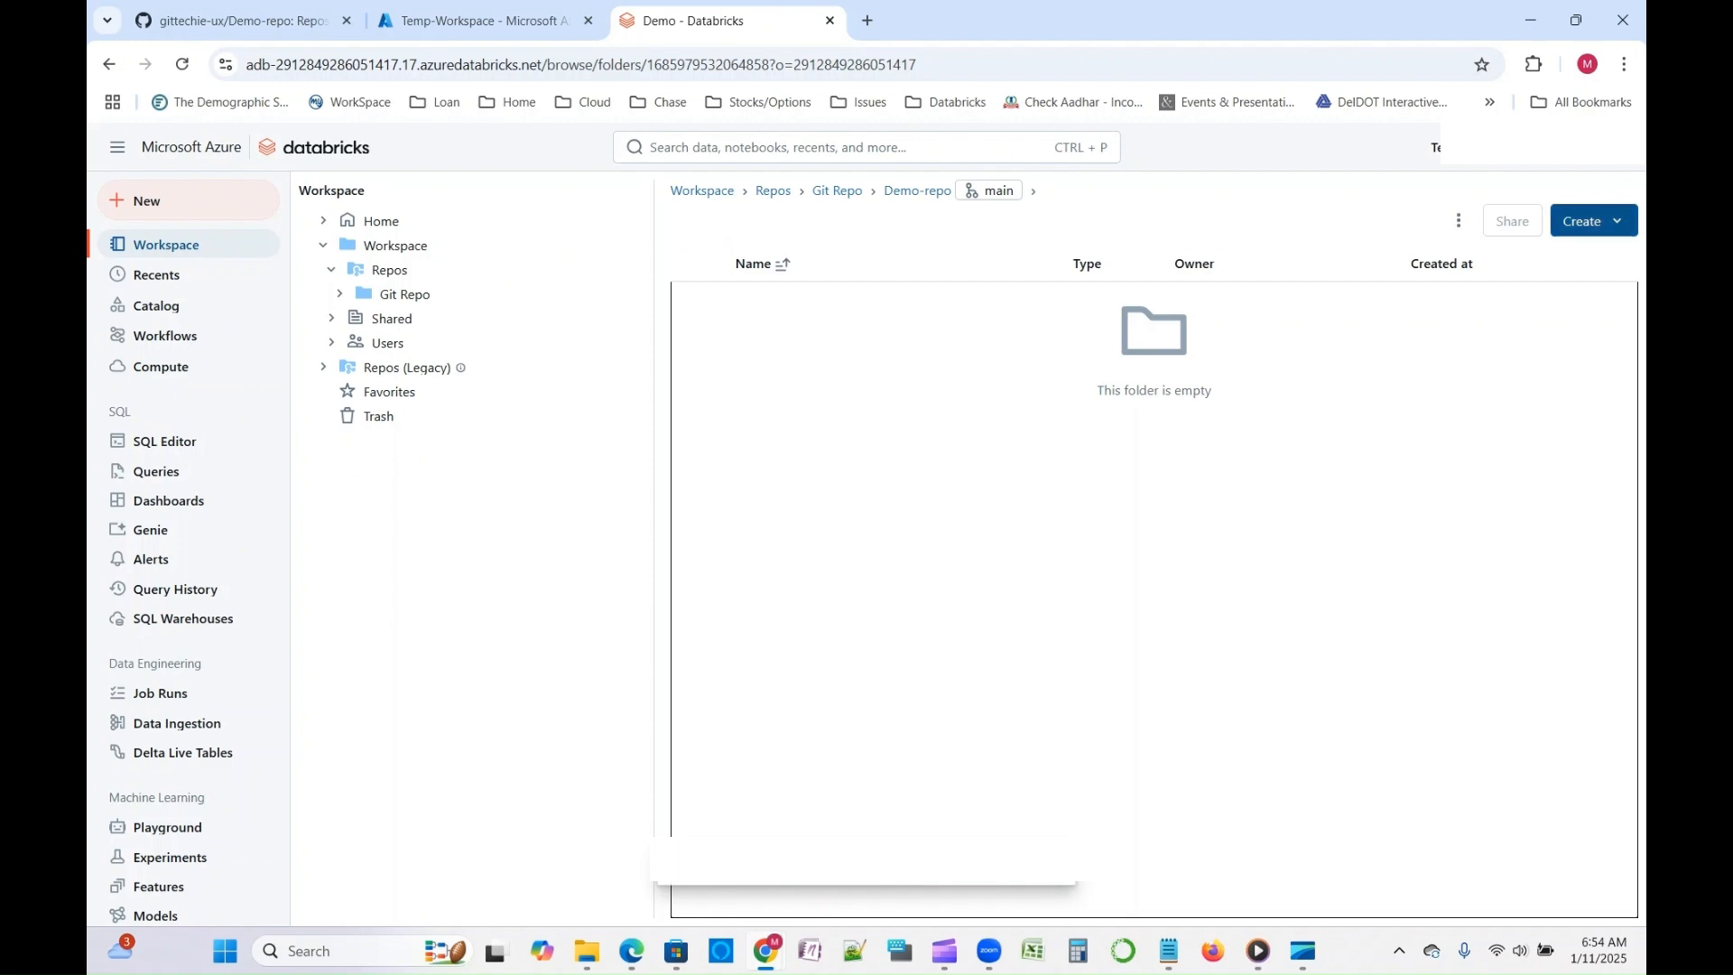
pyautogui.click(1472, 443)
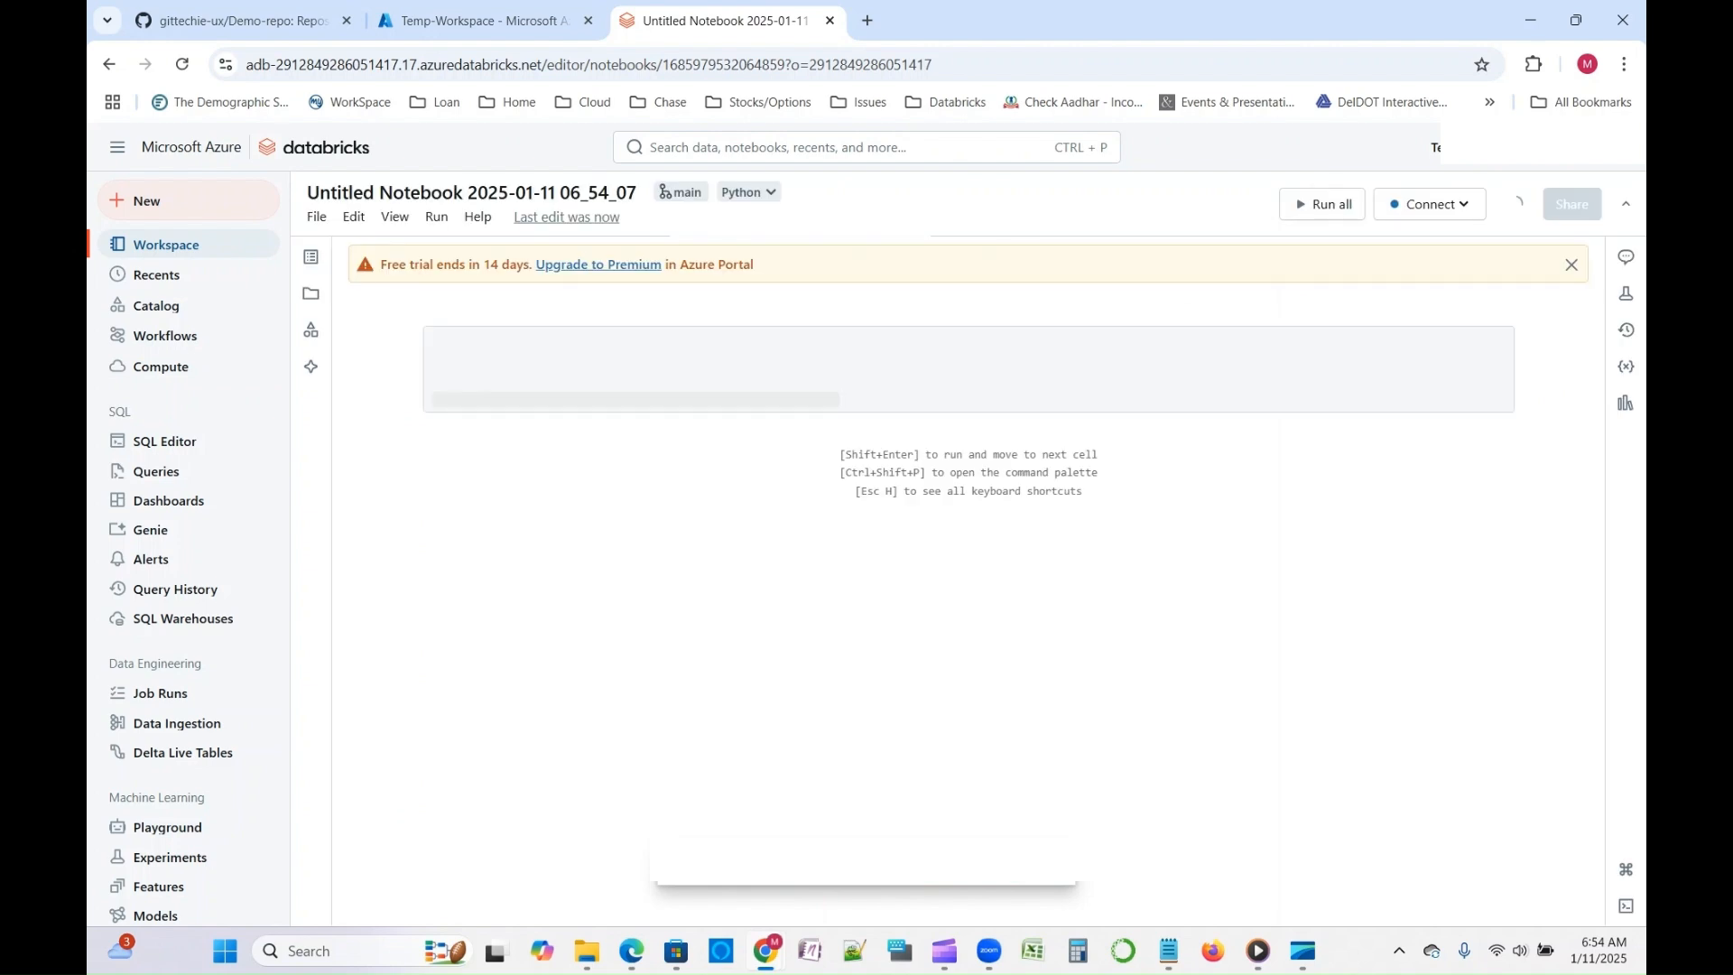
pyautogui.click(403, 192)
pyautogui.hotkey('ctrl', 'a')
pyautogui.write('Databri')
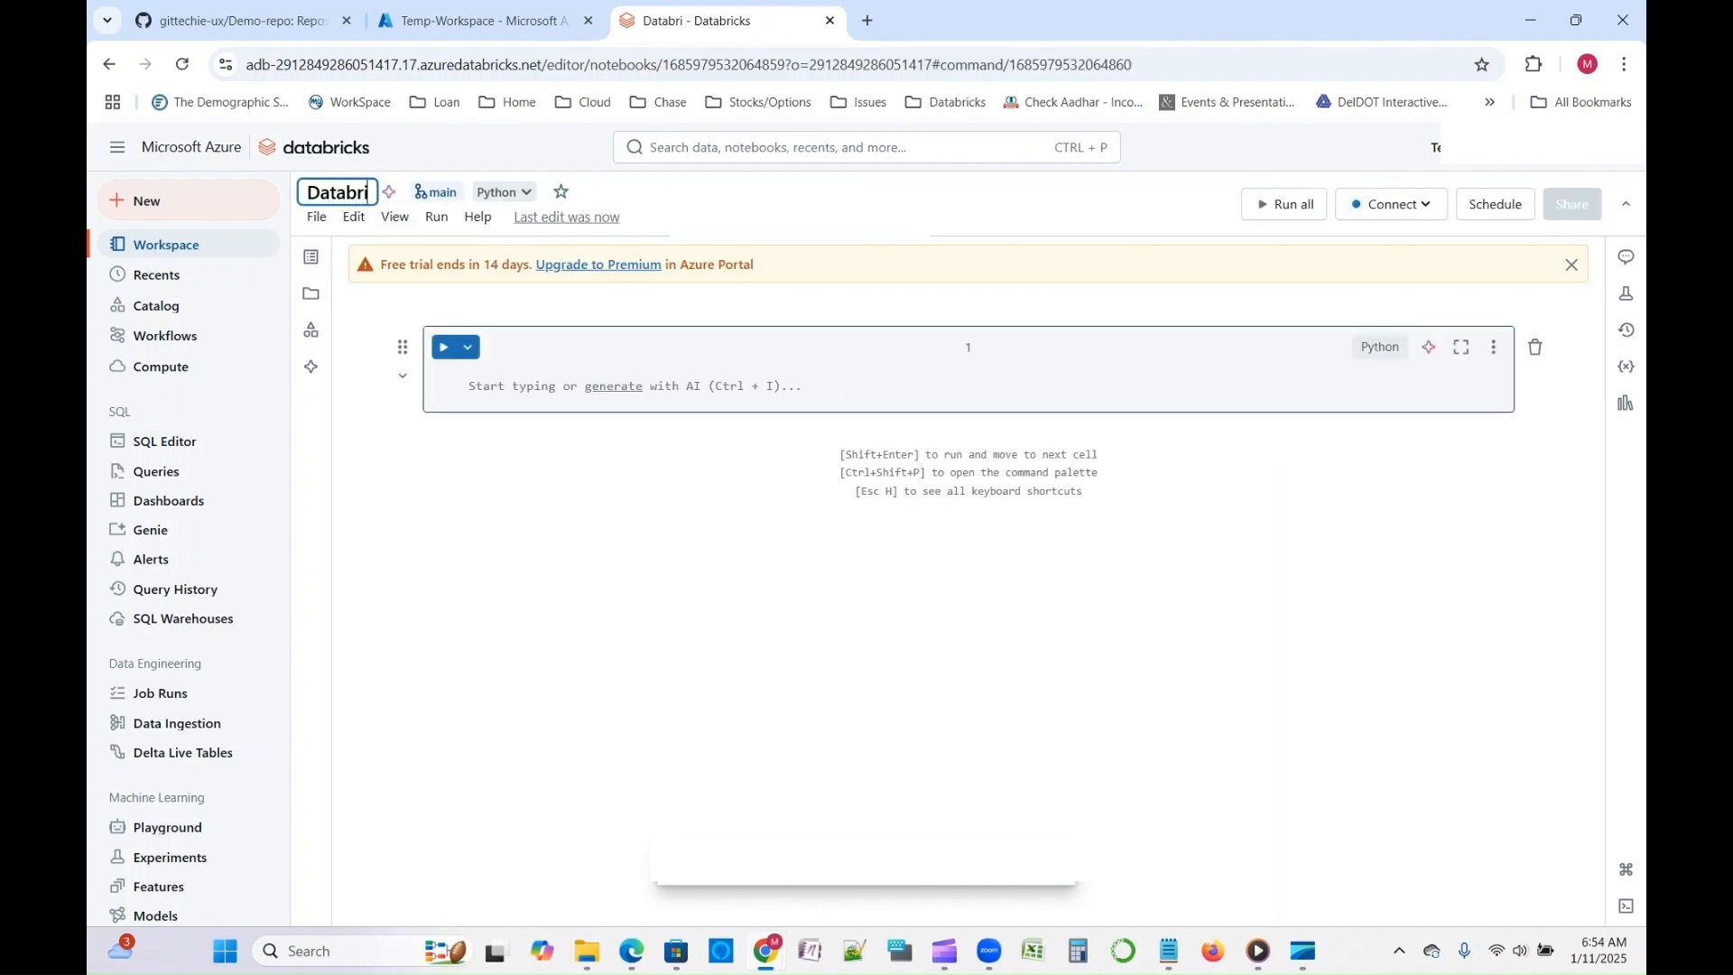
pyautogui.write('cks-to-')
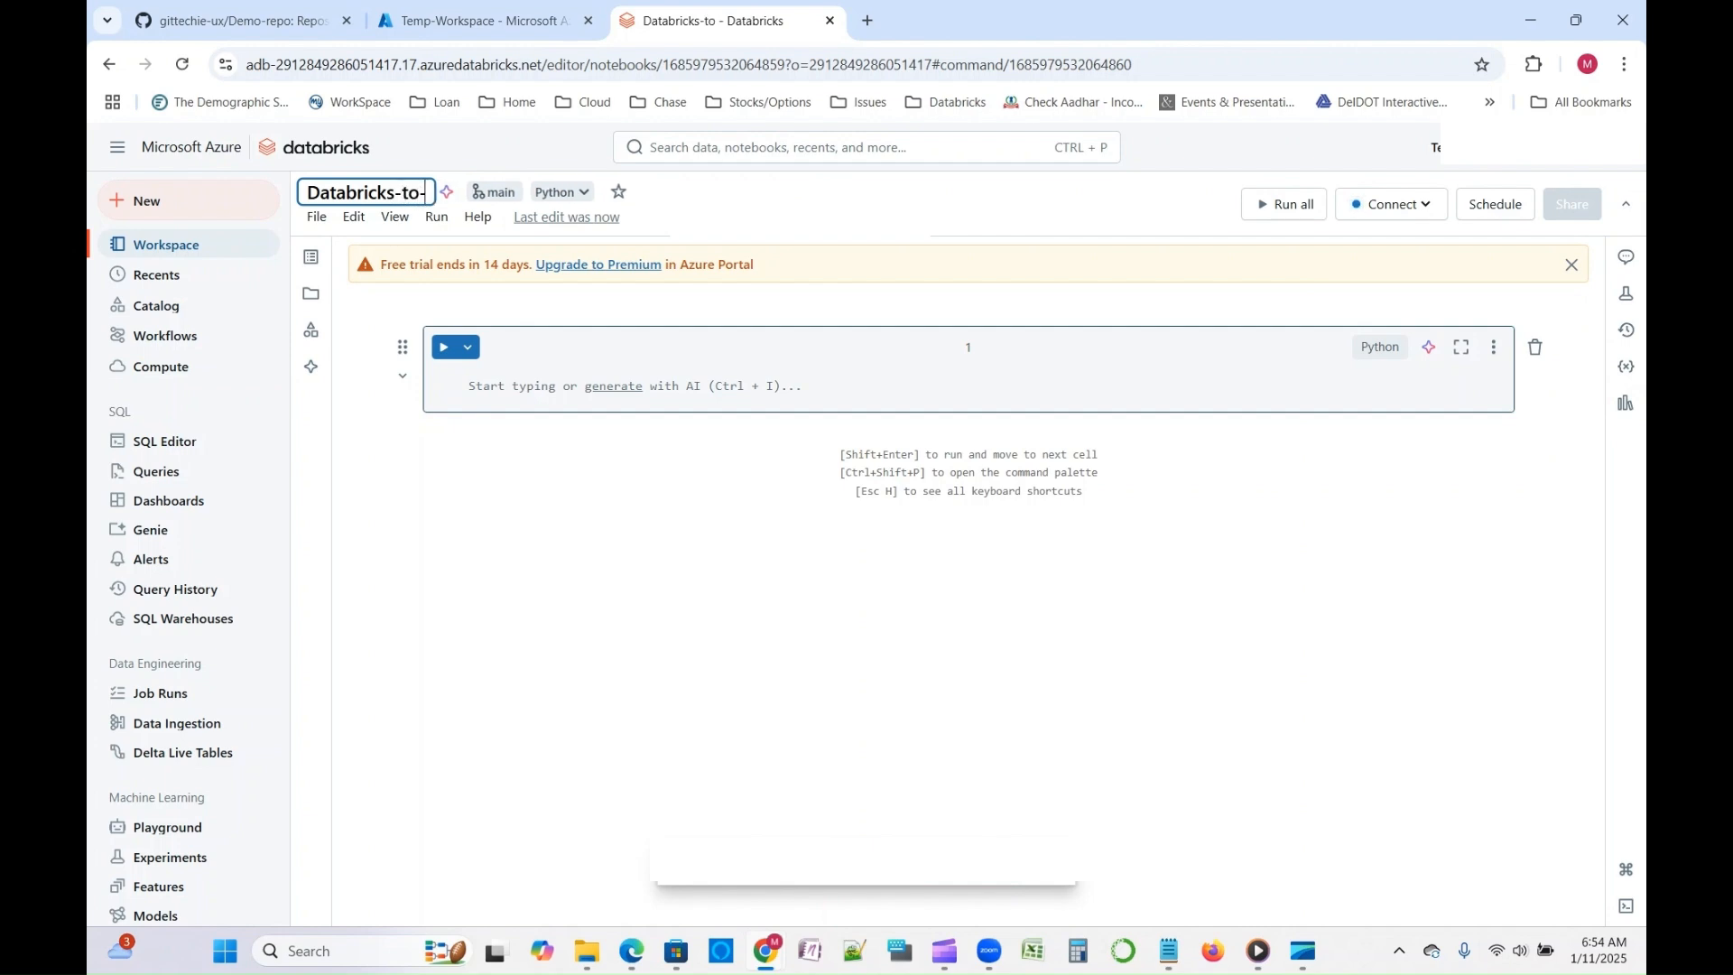
pyautogui.write('Github')
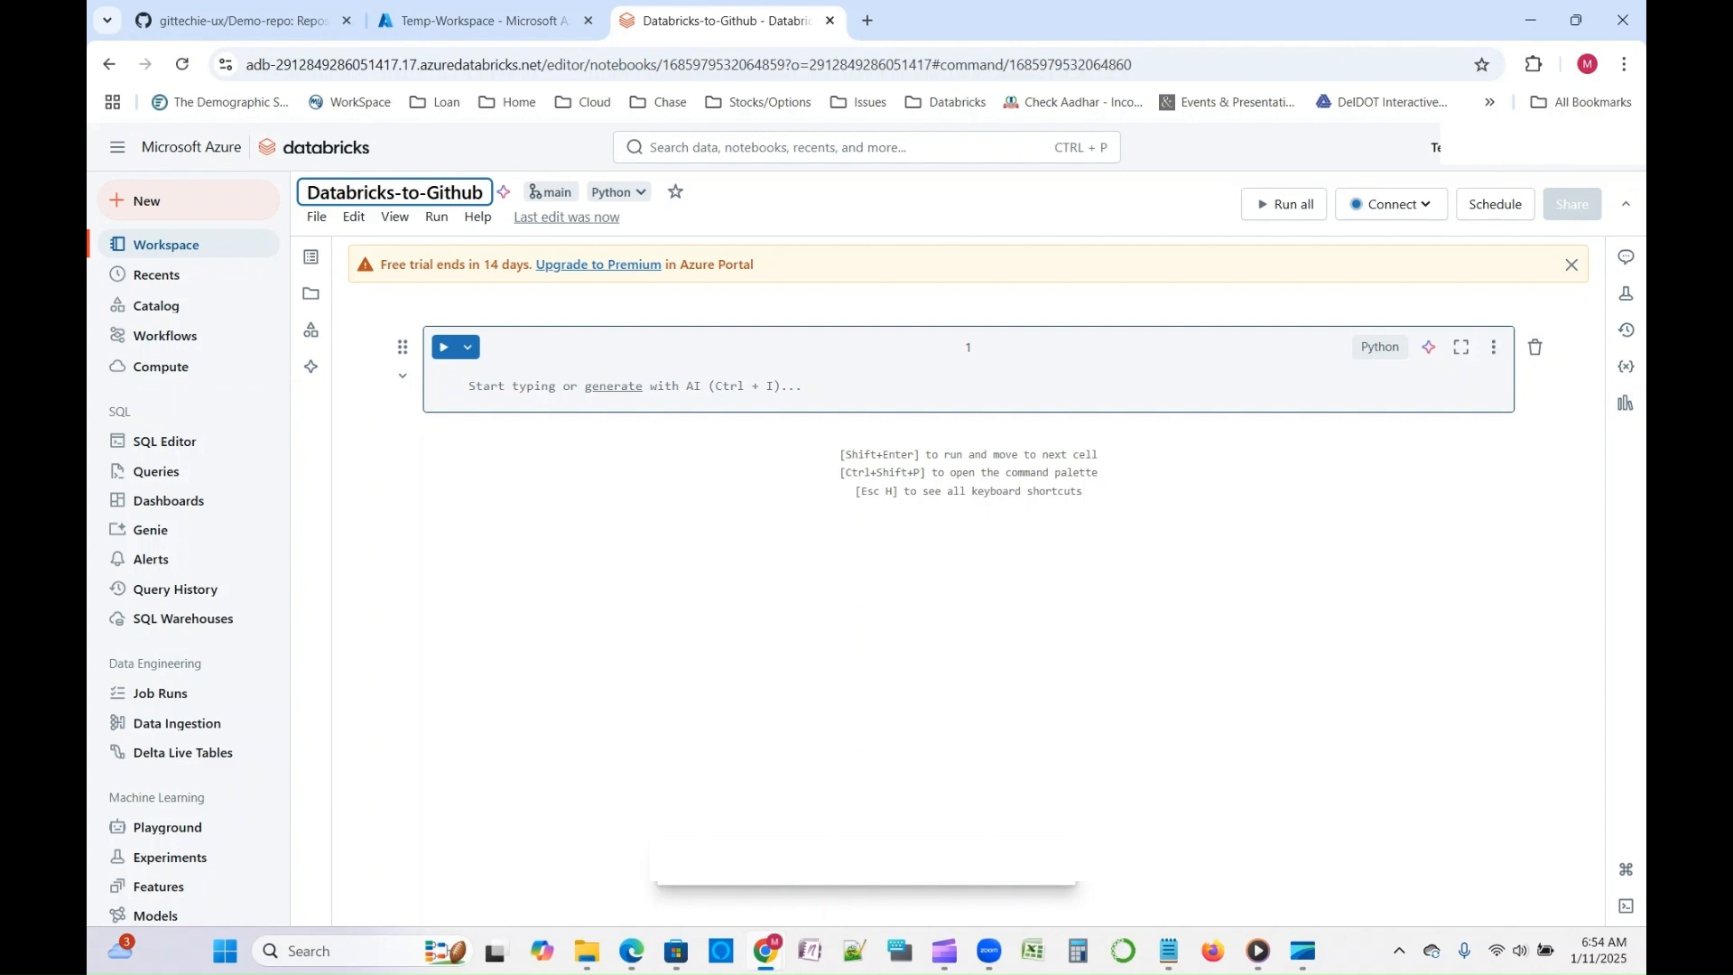
pyautogui.write('-Repo')
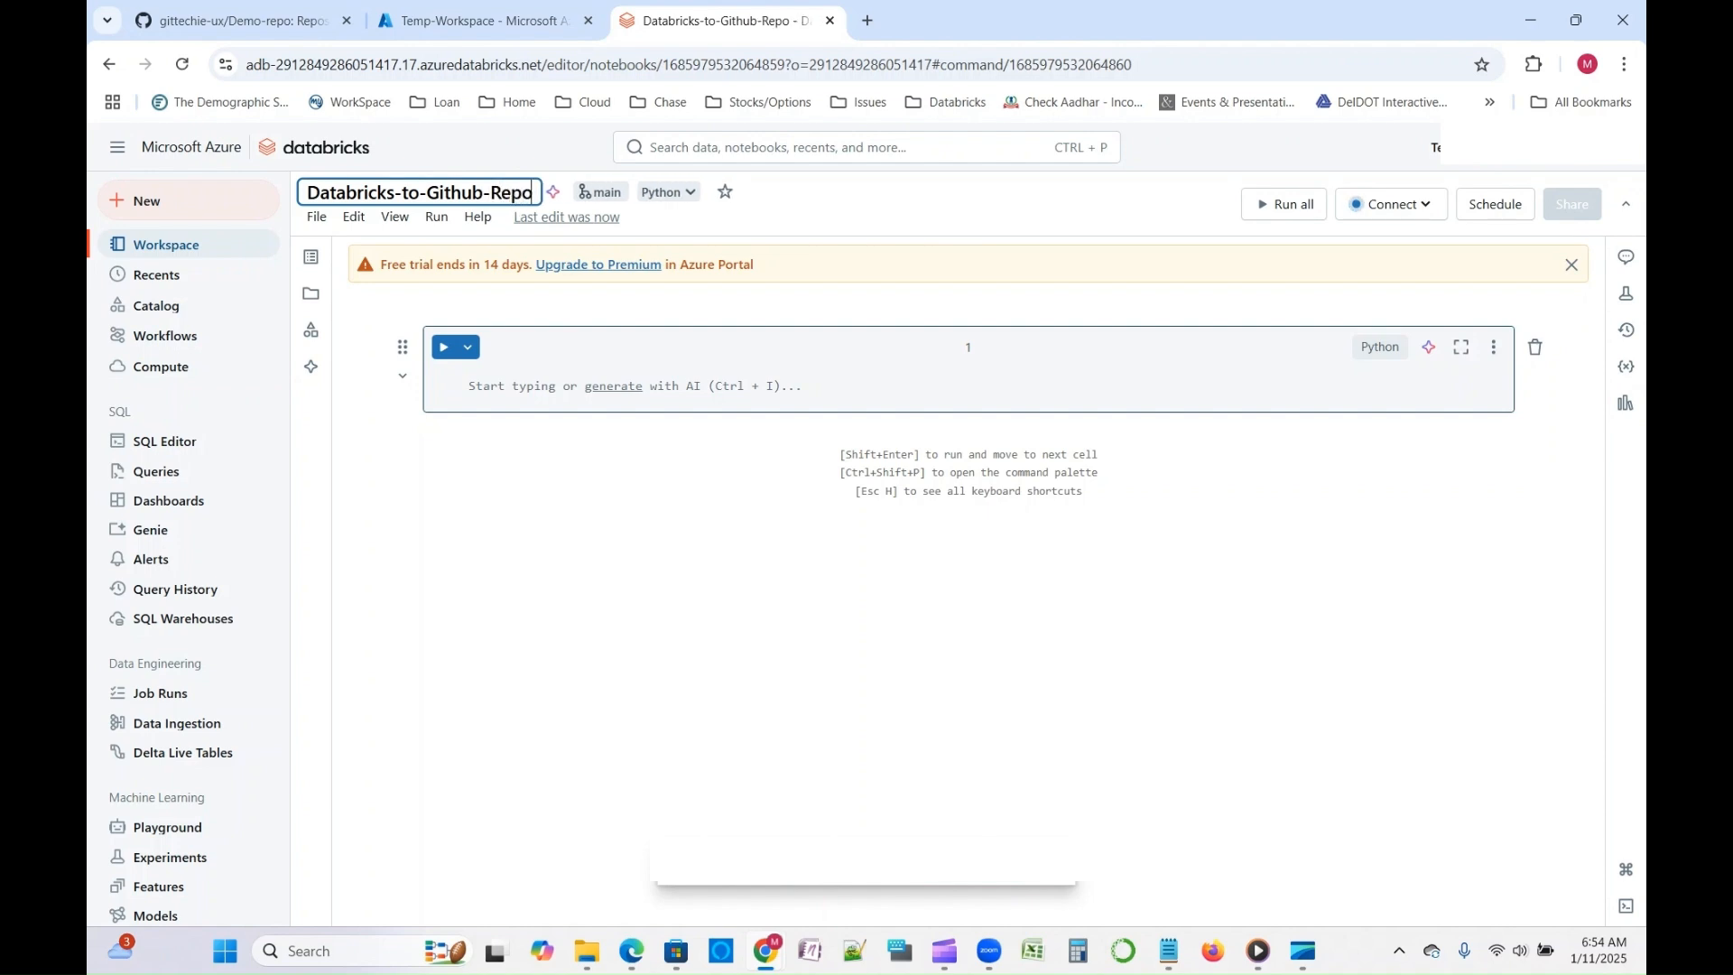
pyautogui.hotkey('ctrl', 'a')
pyautogui.press('Return')
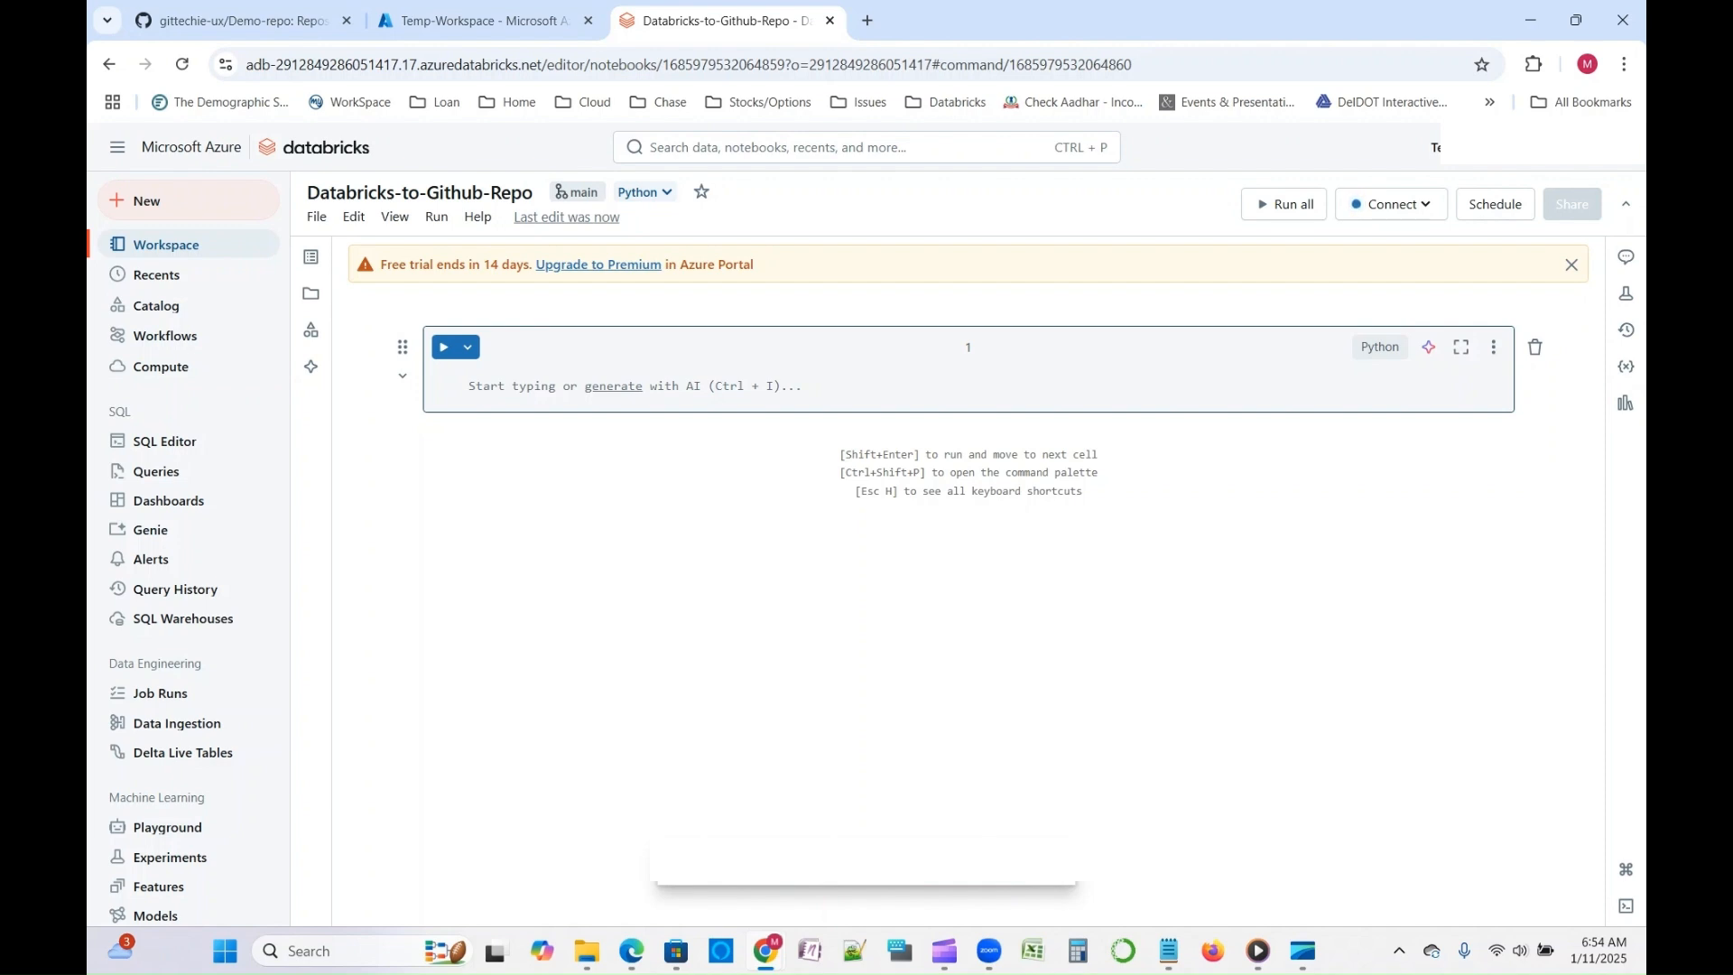
# - Keep Python as the notebook's default language and run a first cell containing Print("Hello Databricks")
pyautogui.click(644, 192)
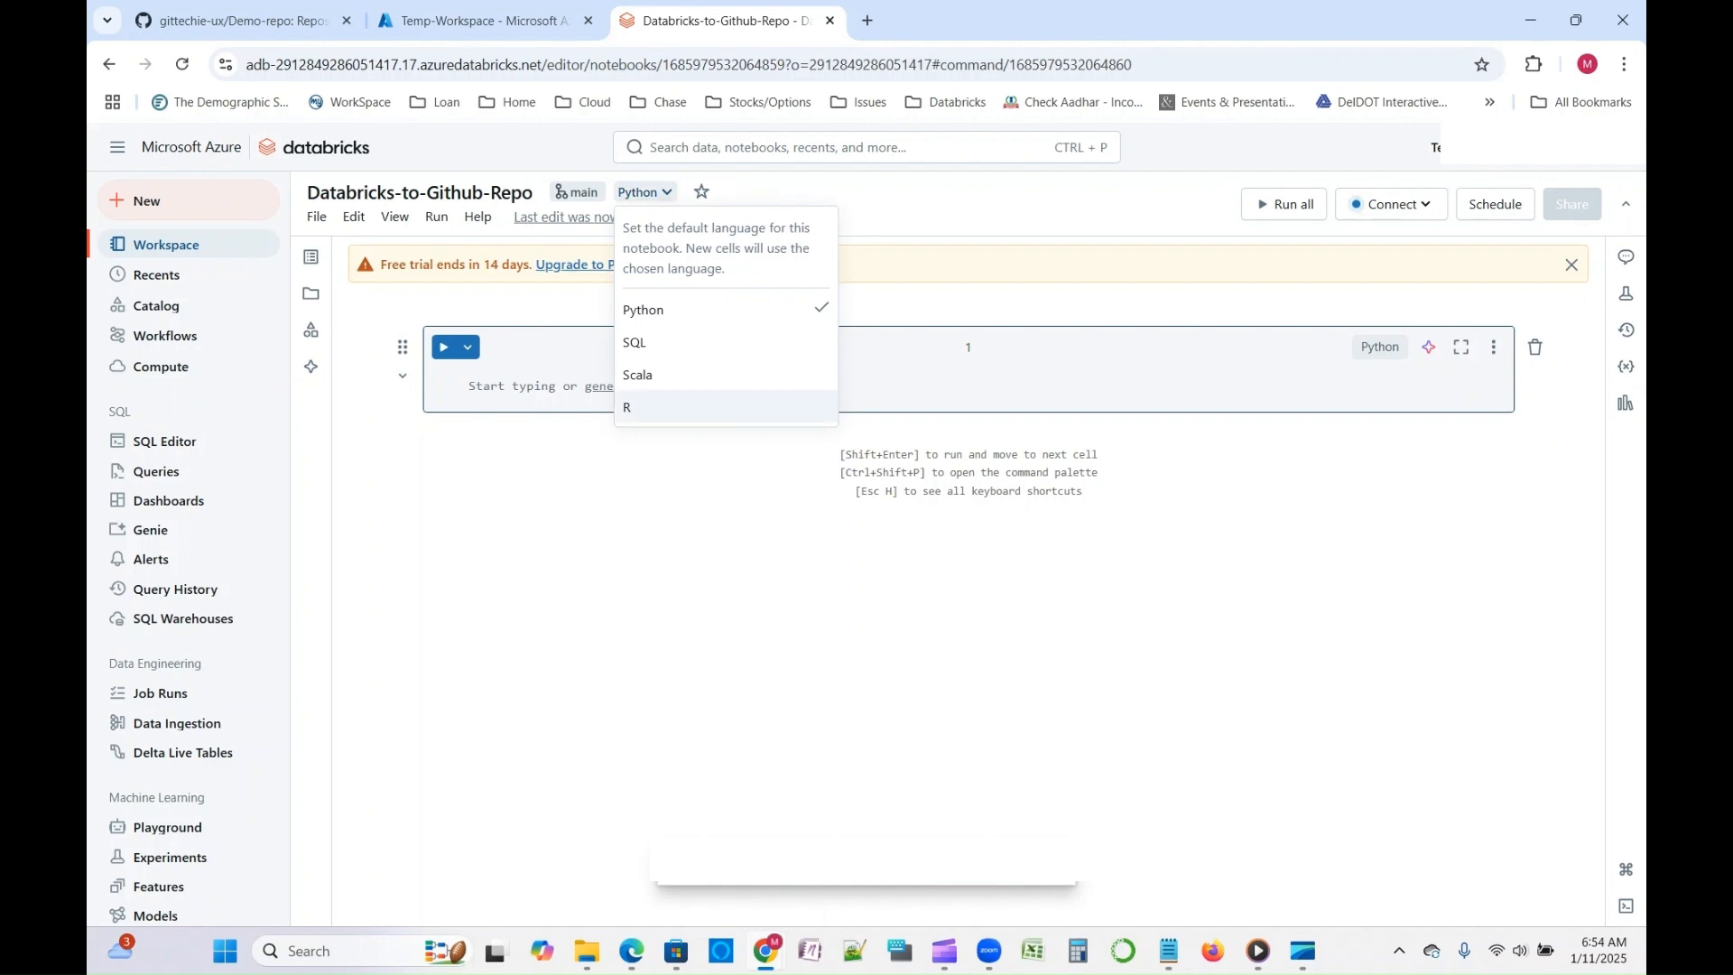
pyautogui.click(645, 309)
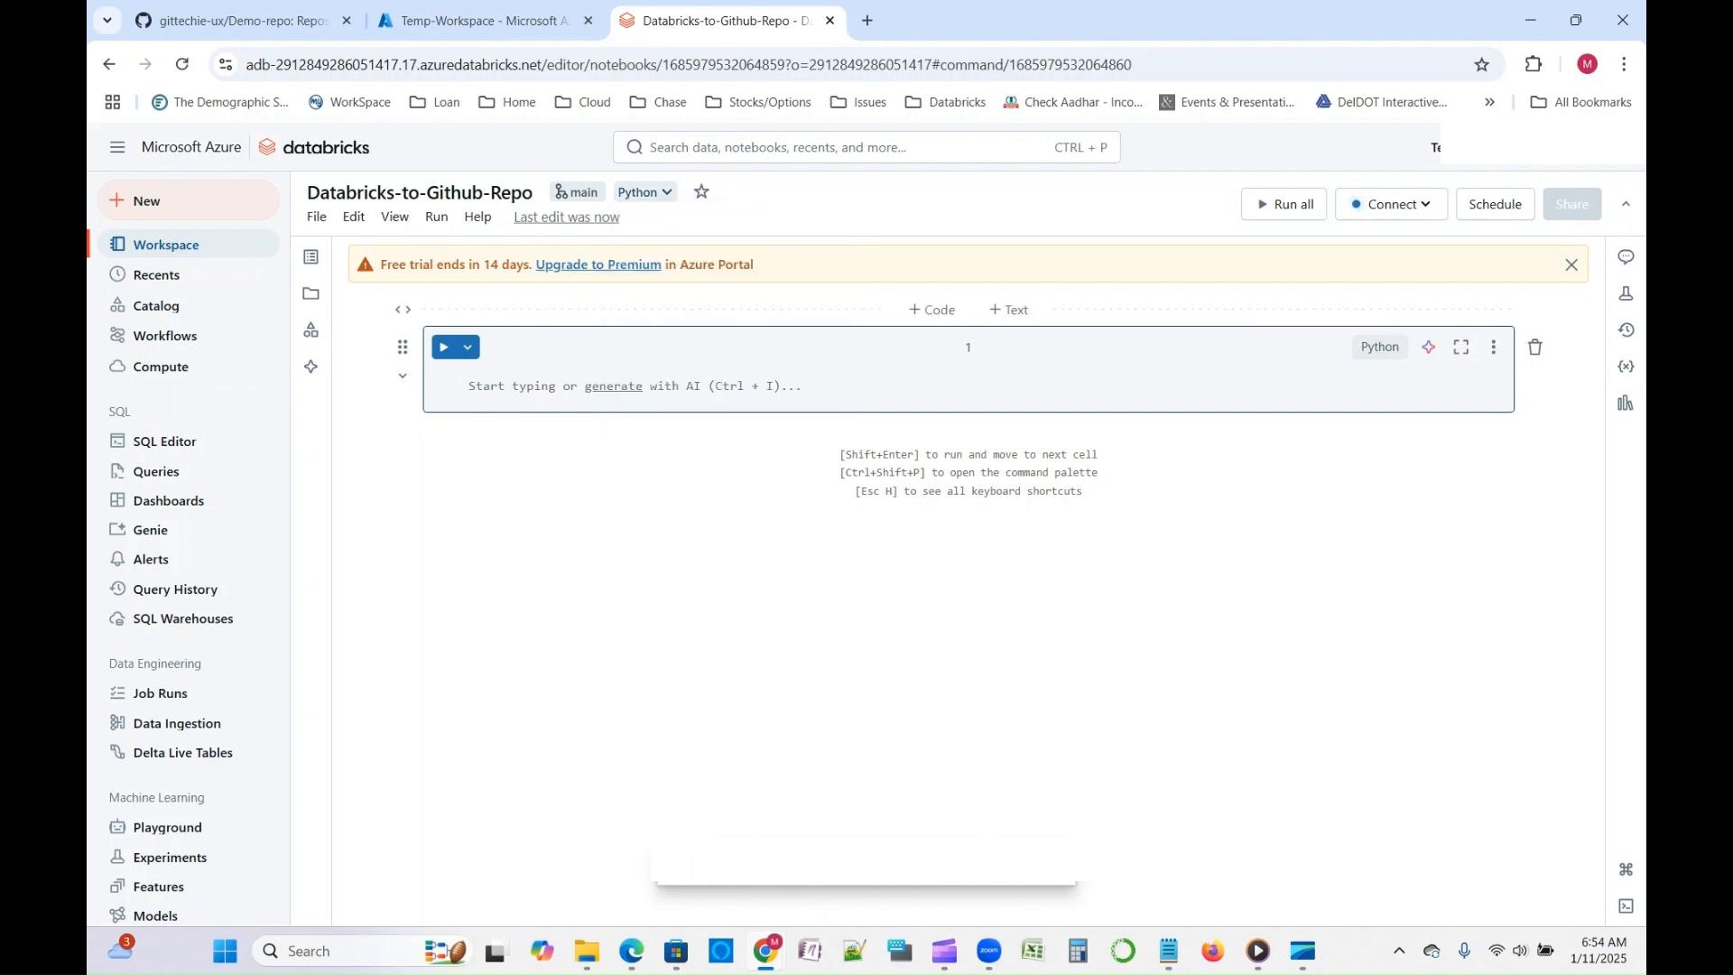
pyautogui.click(462, 386)
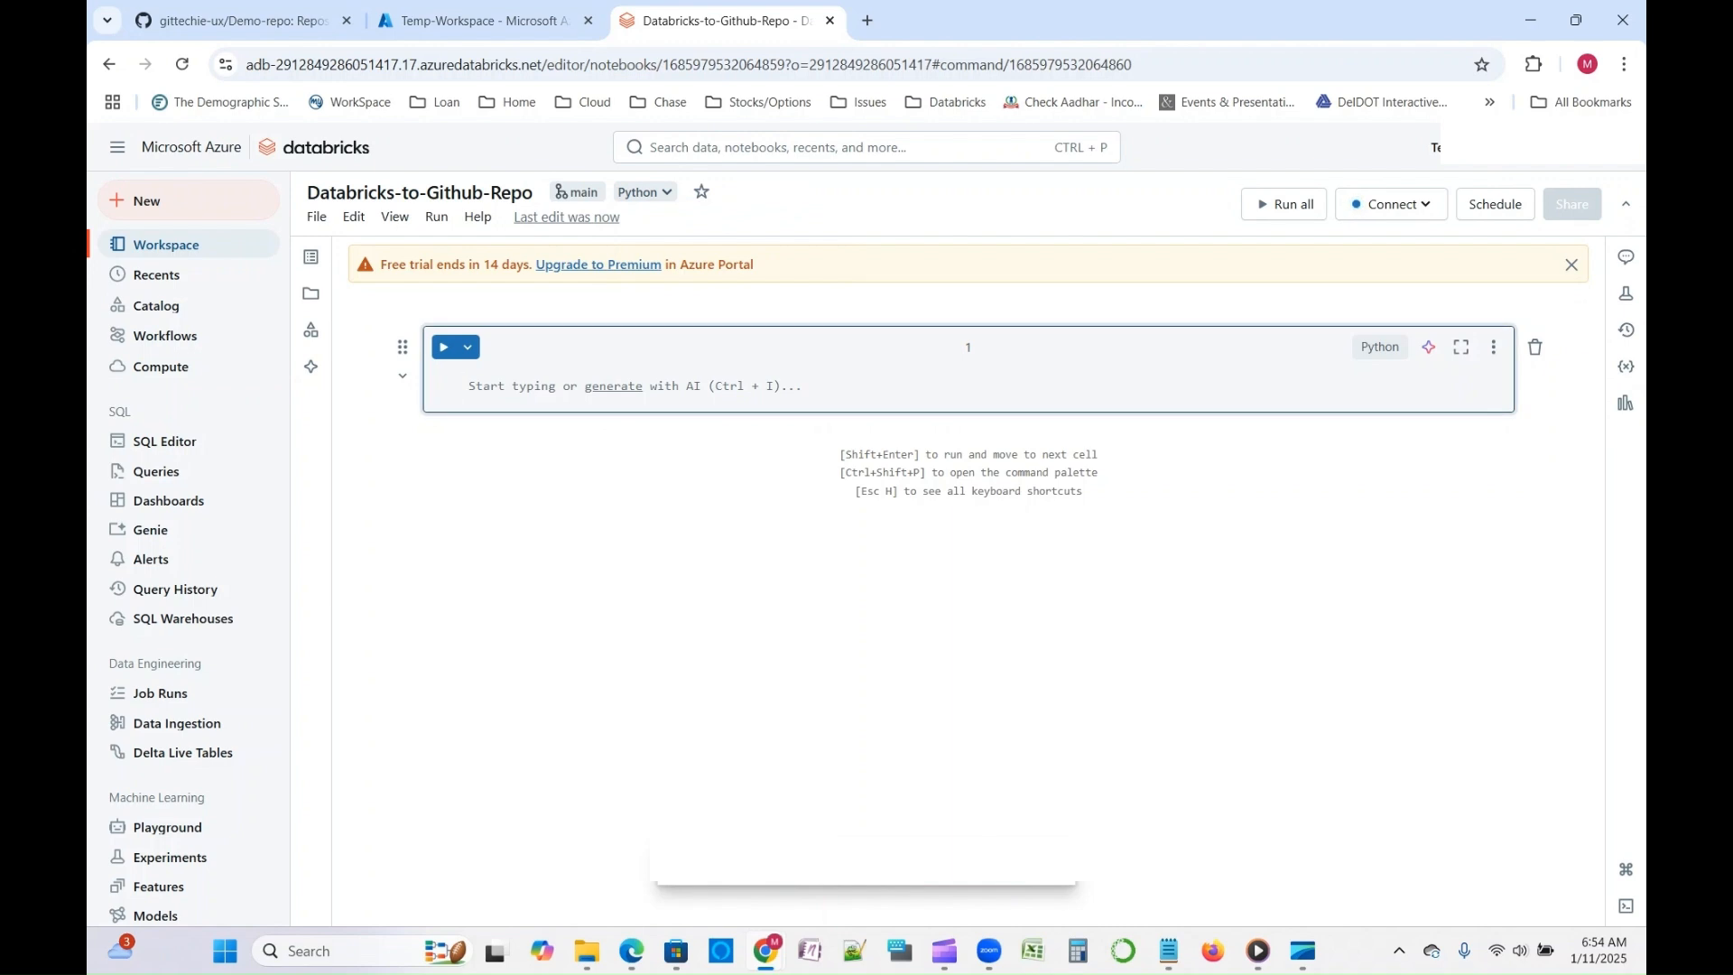
pyautogui.write('Print("')
pyautogui.write('Hello Data')
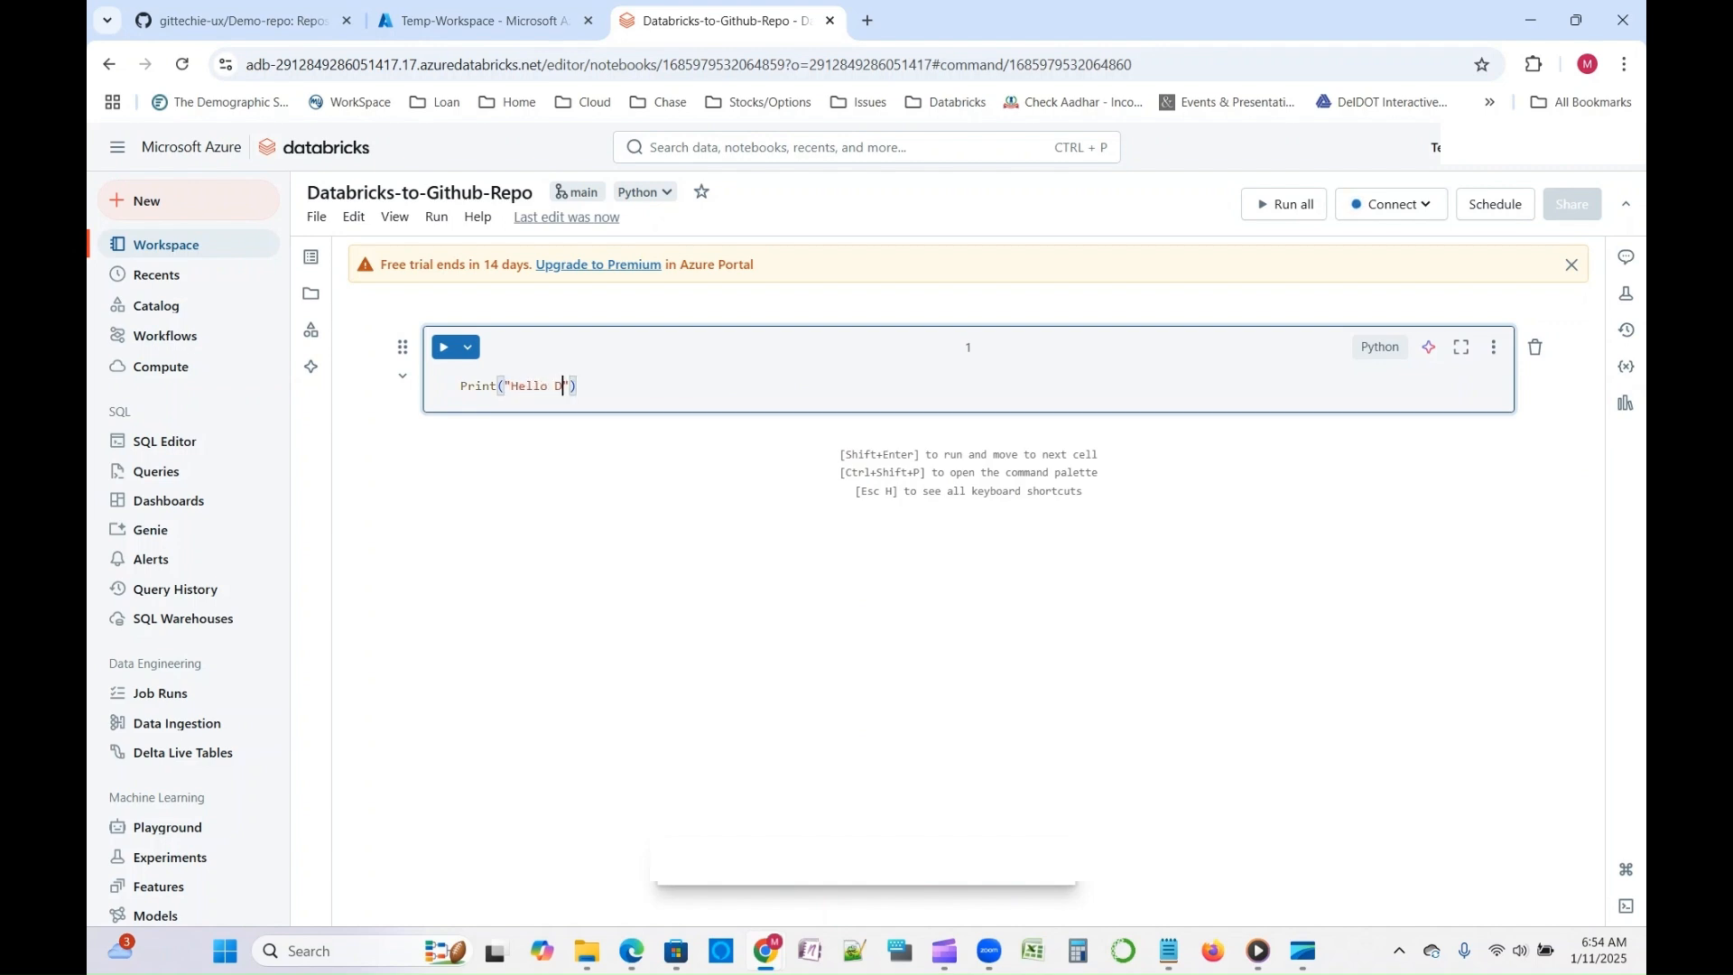
pyautogui.write('bricks')
pyautogui.hotkey('shift', 'Return')
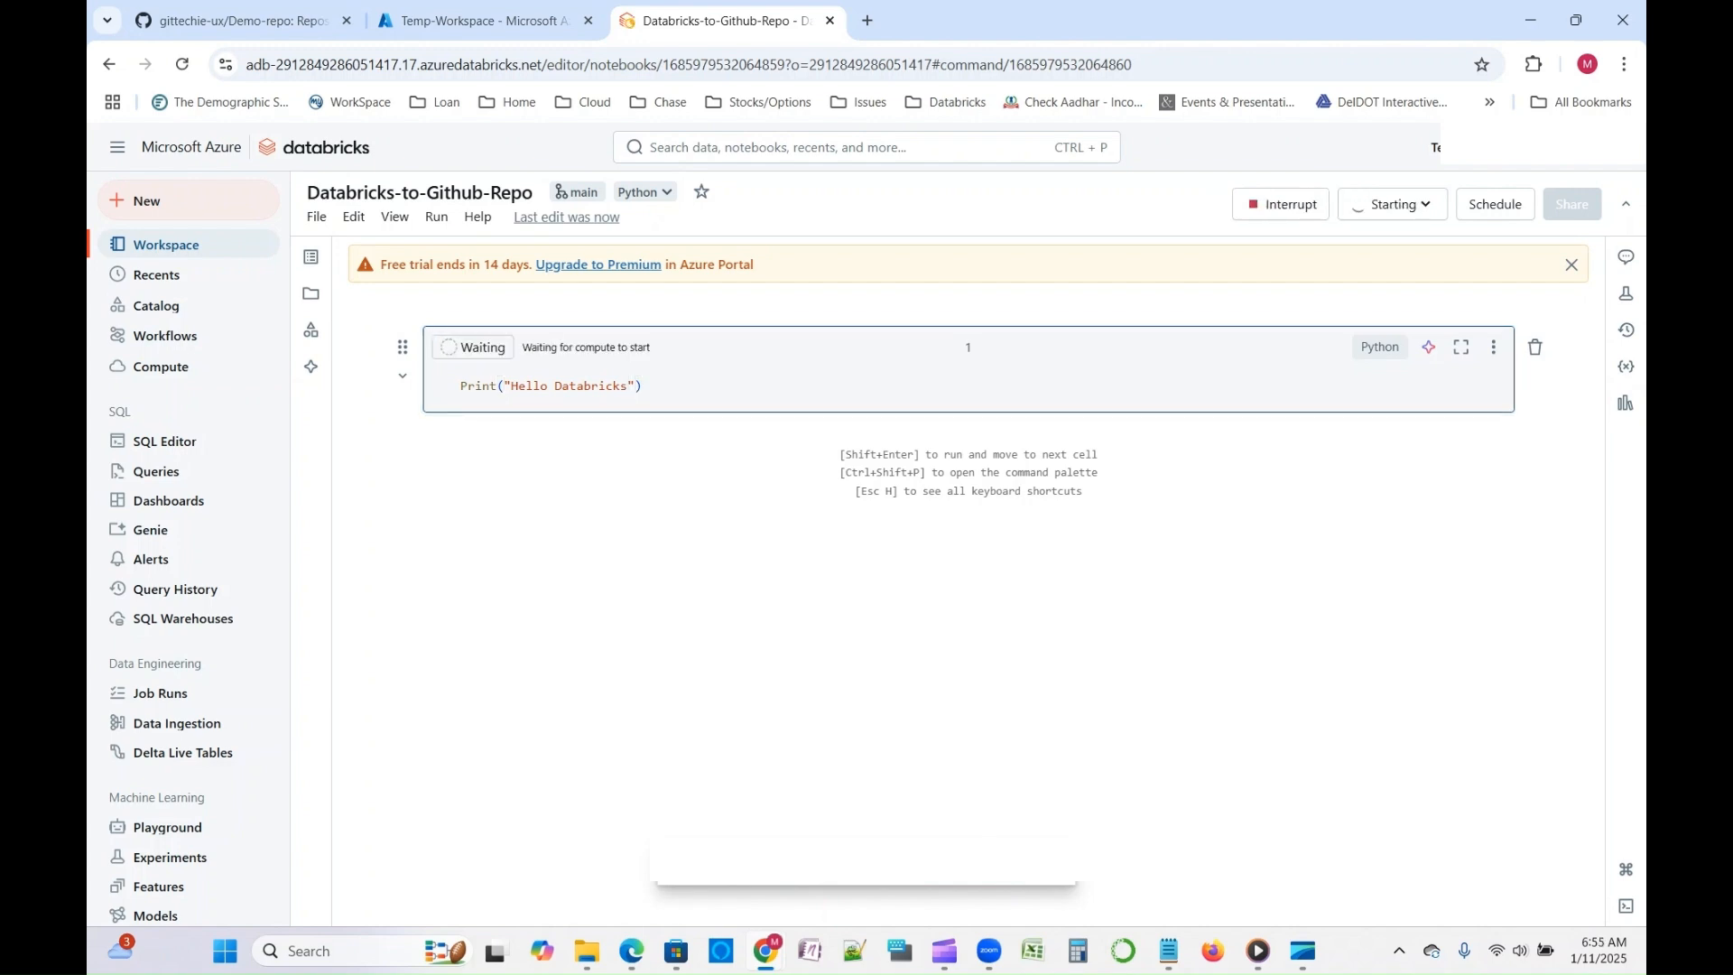
# - Check the compute's startup status and the Temp-Workspace overview in the Azure portal, and examine the cell output in Demo-notebook
pyautogui.click(1393, 204)
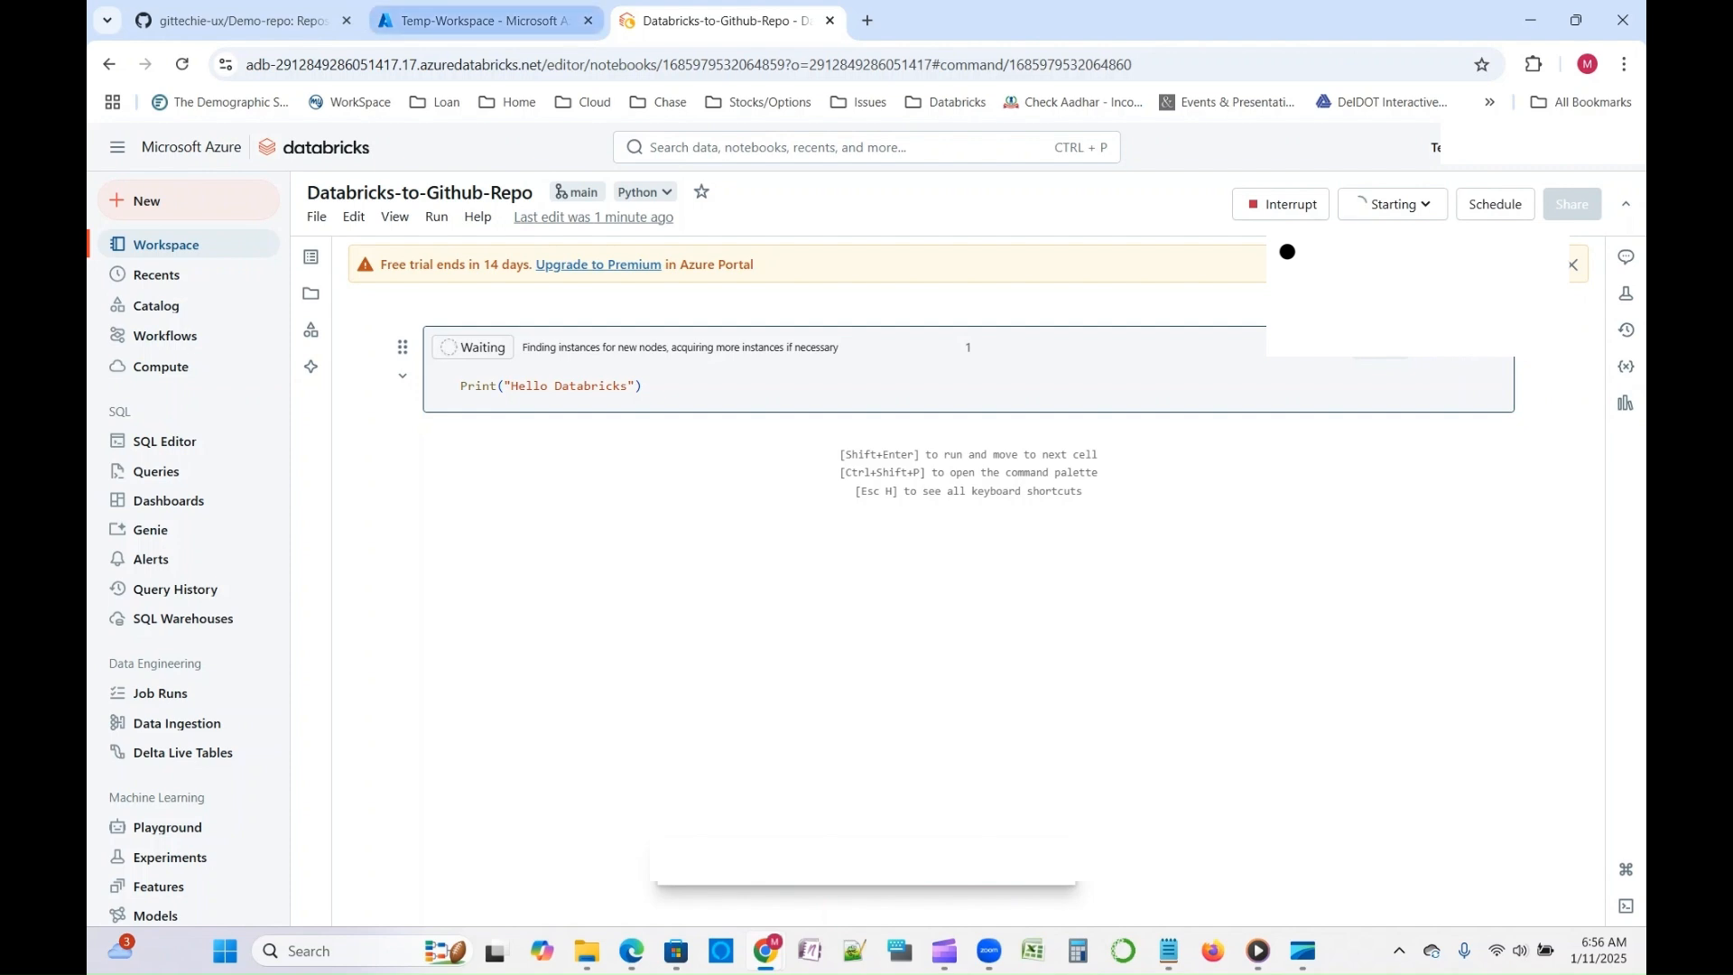
pyautogui.click(484, 21)
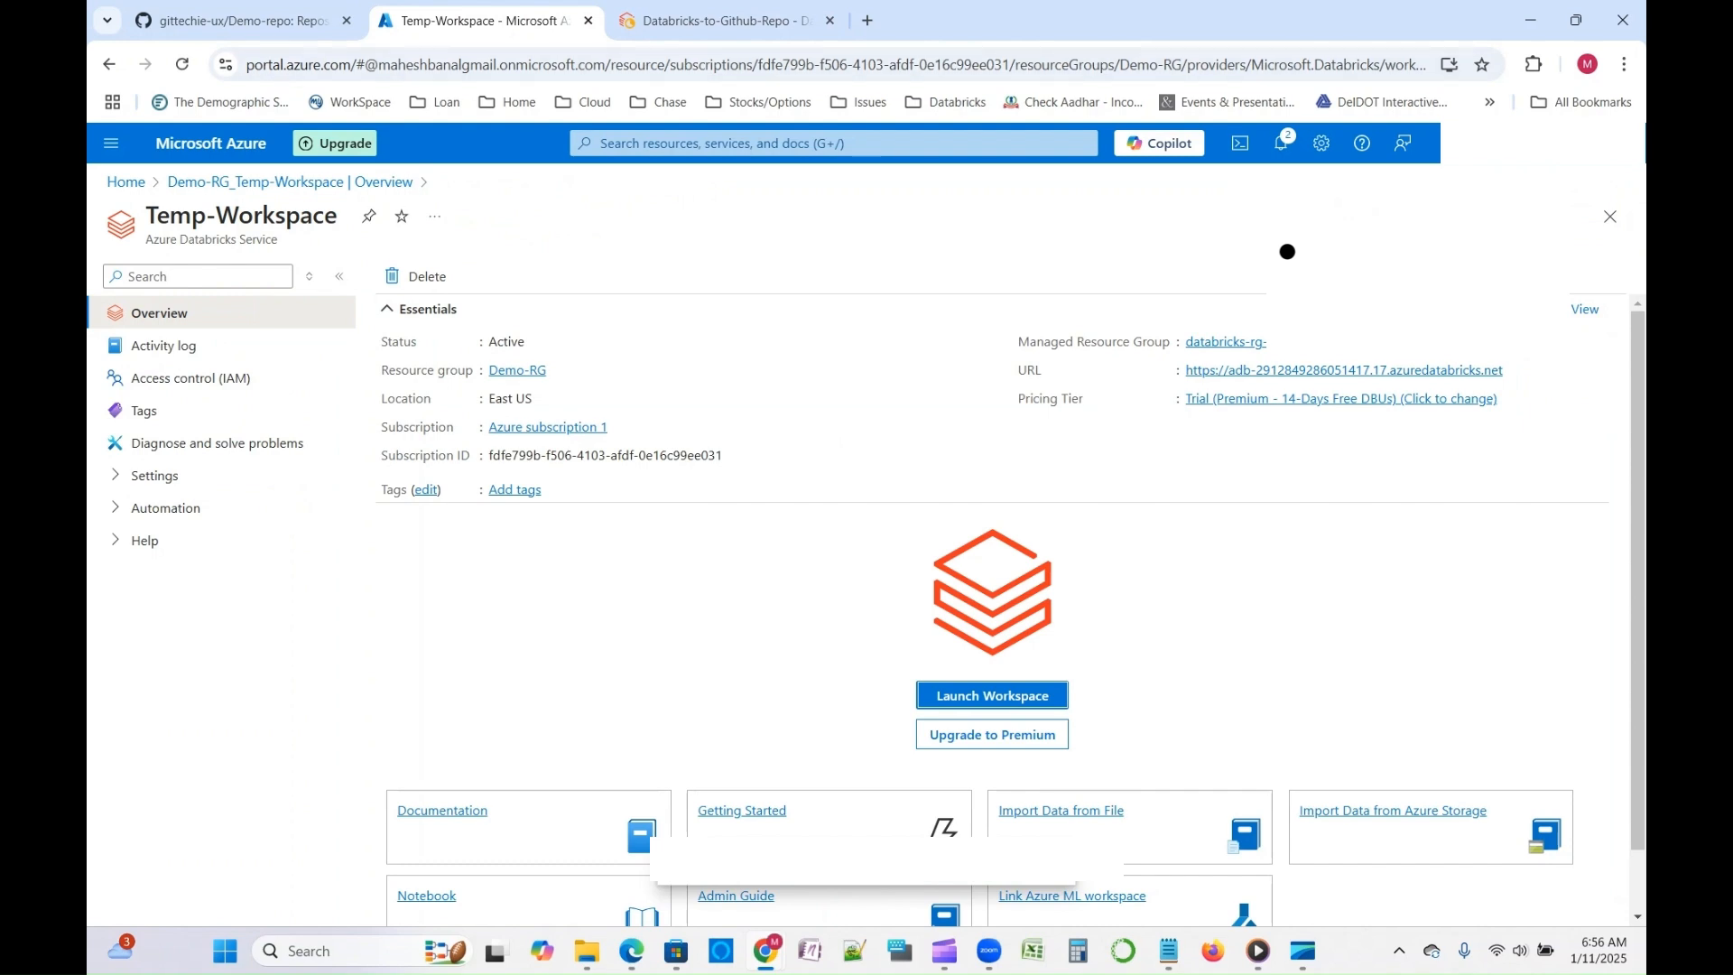
pyautogui.hotkey('ctrl', 'Tab')
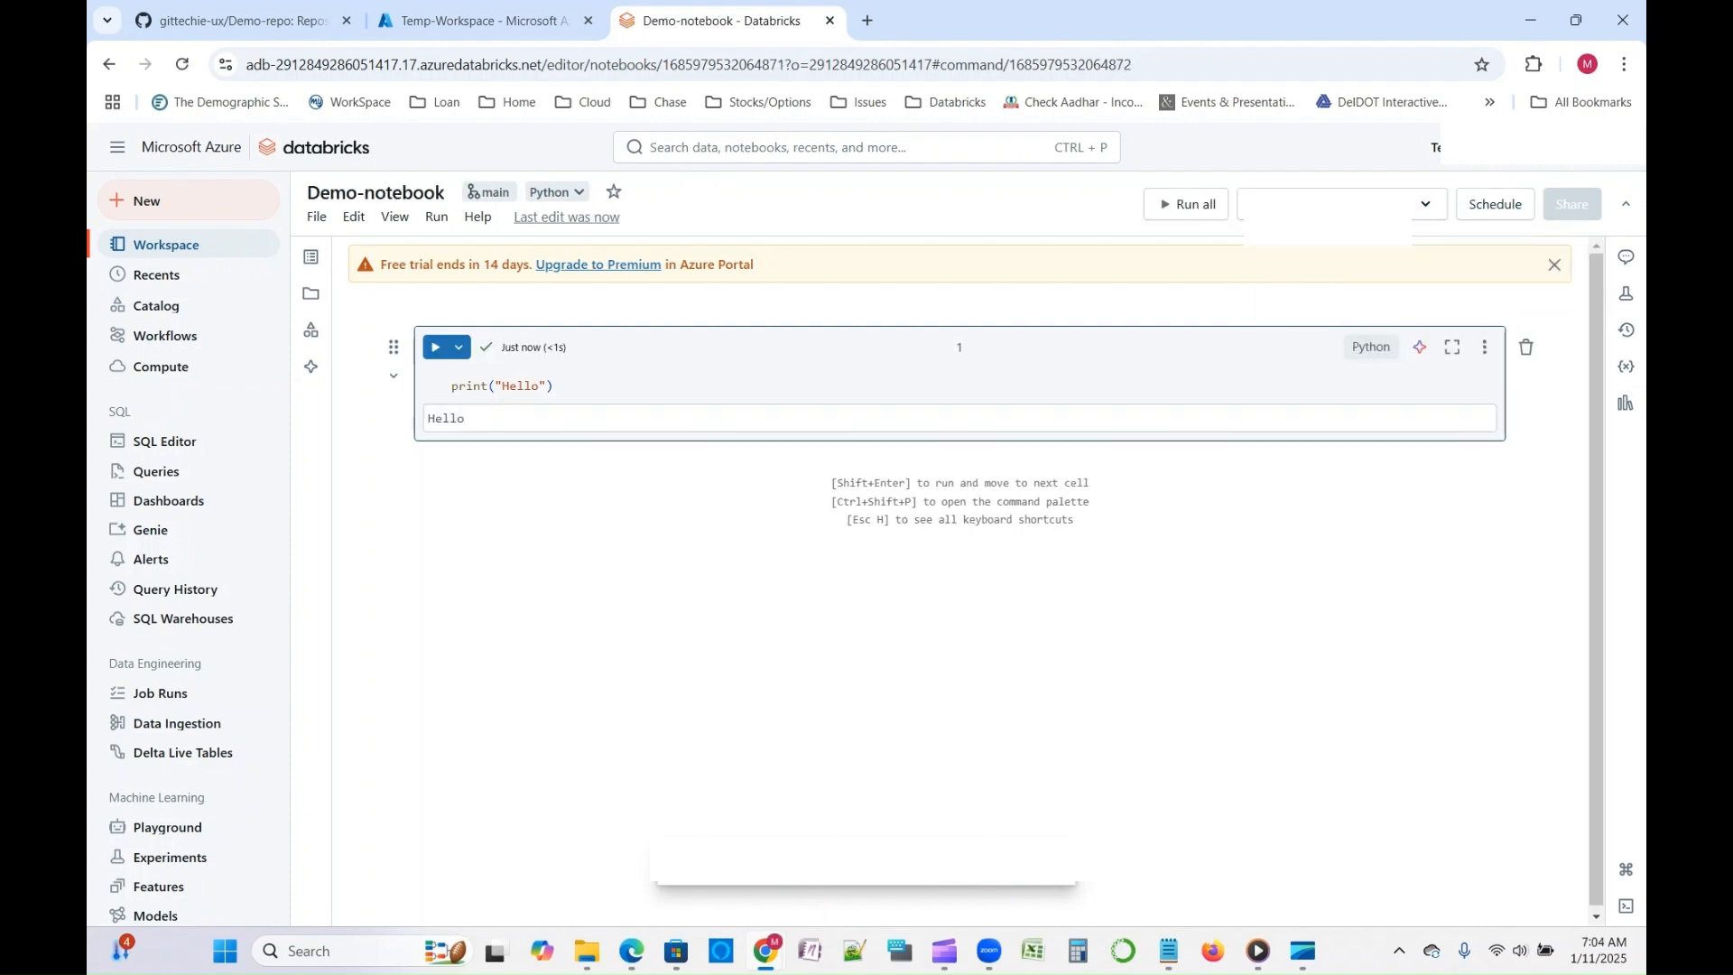
pyautogui.moveTo(468, 420); pyautogui.dragTo(421, 418)
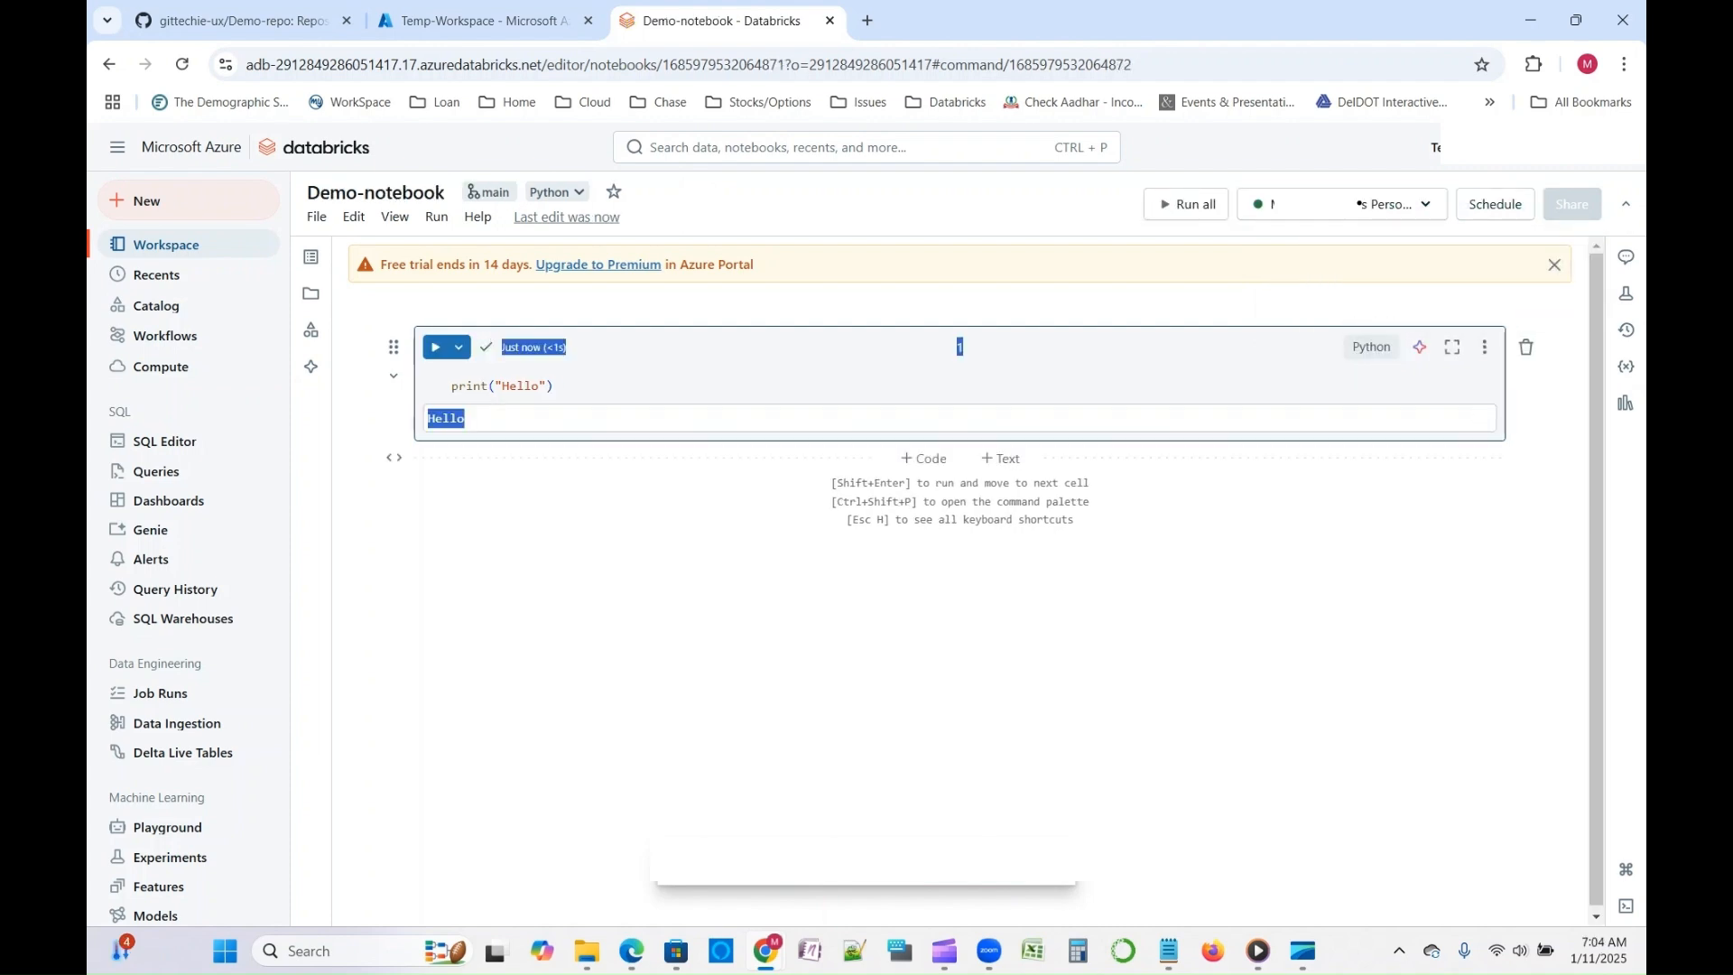
# - Add a second cell to Demo-notebook containing %sql and select "This is a select statement", and run it
pyautogui.click(925, 456)
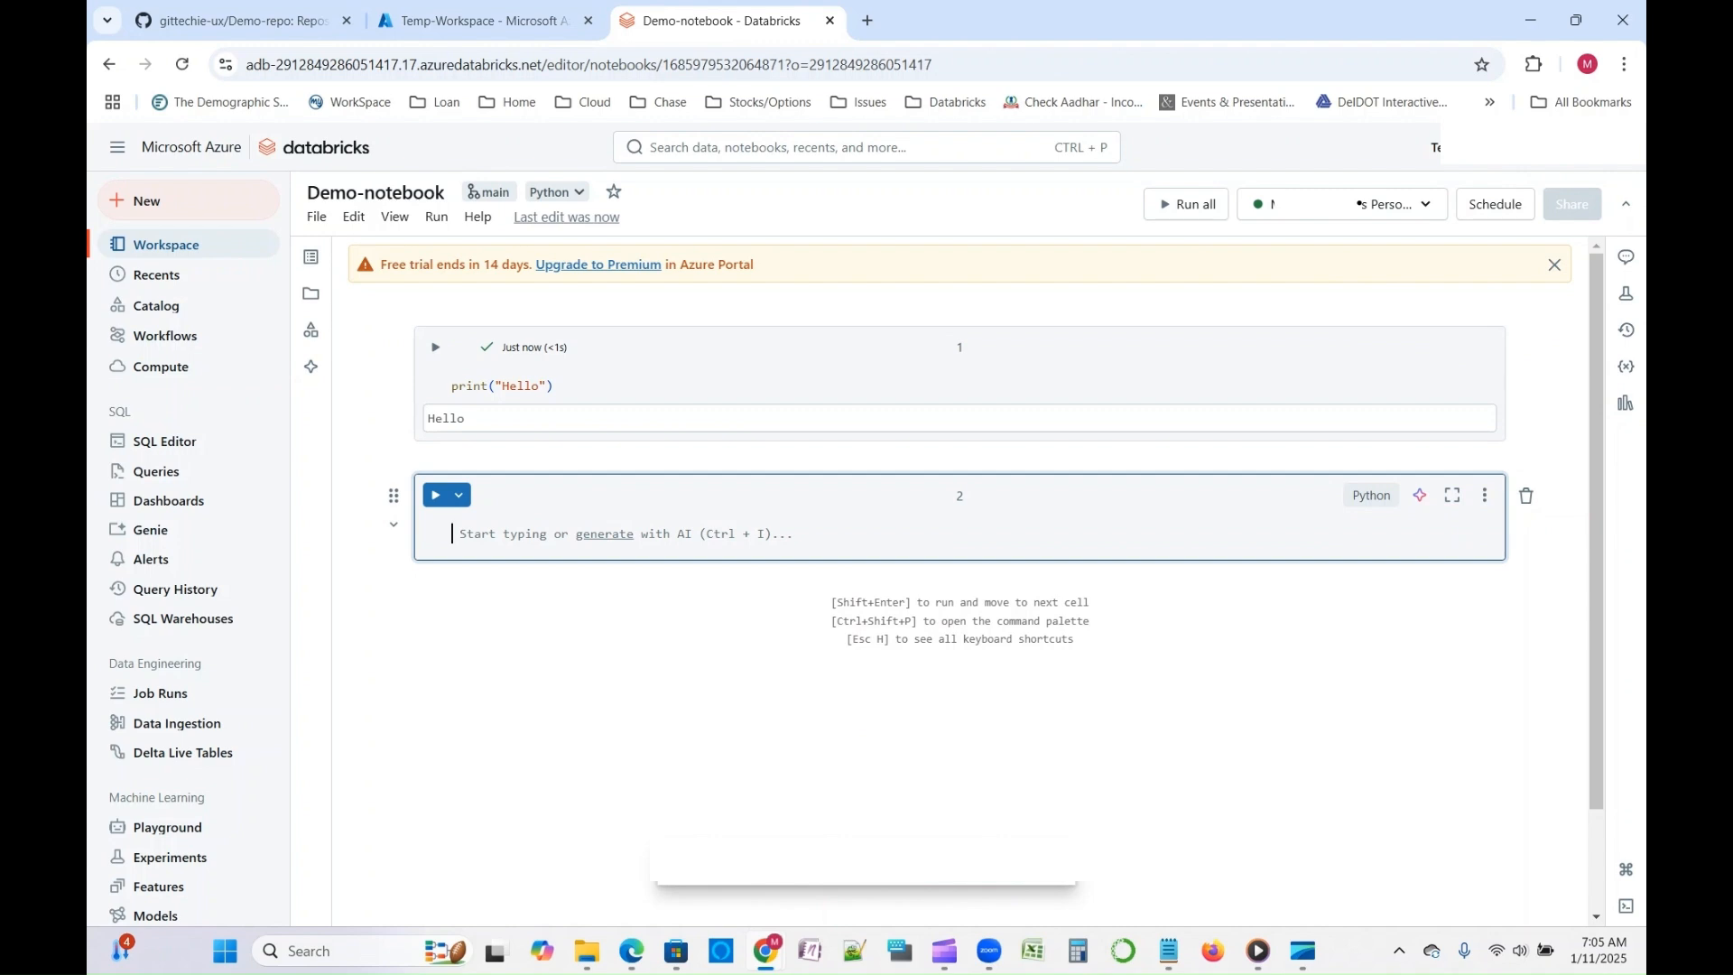
pyautogui.write('%sql')
pyautogui.press('Return')
pyautogui.write('select "')
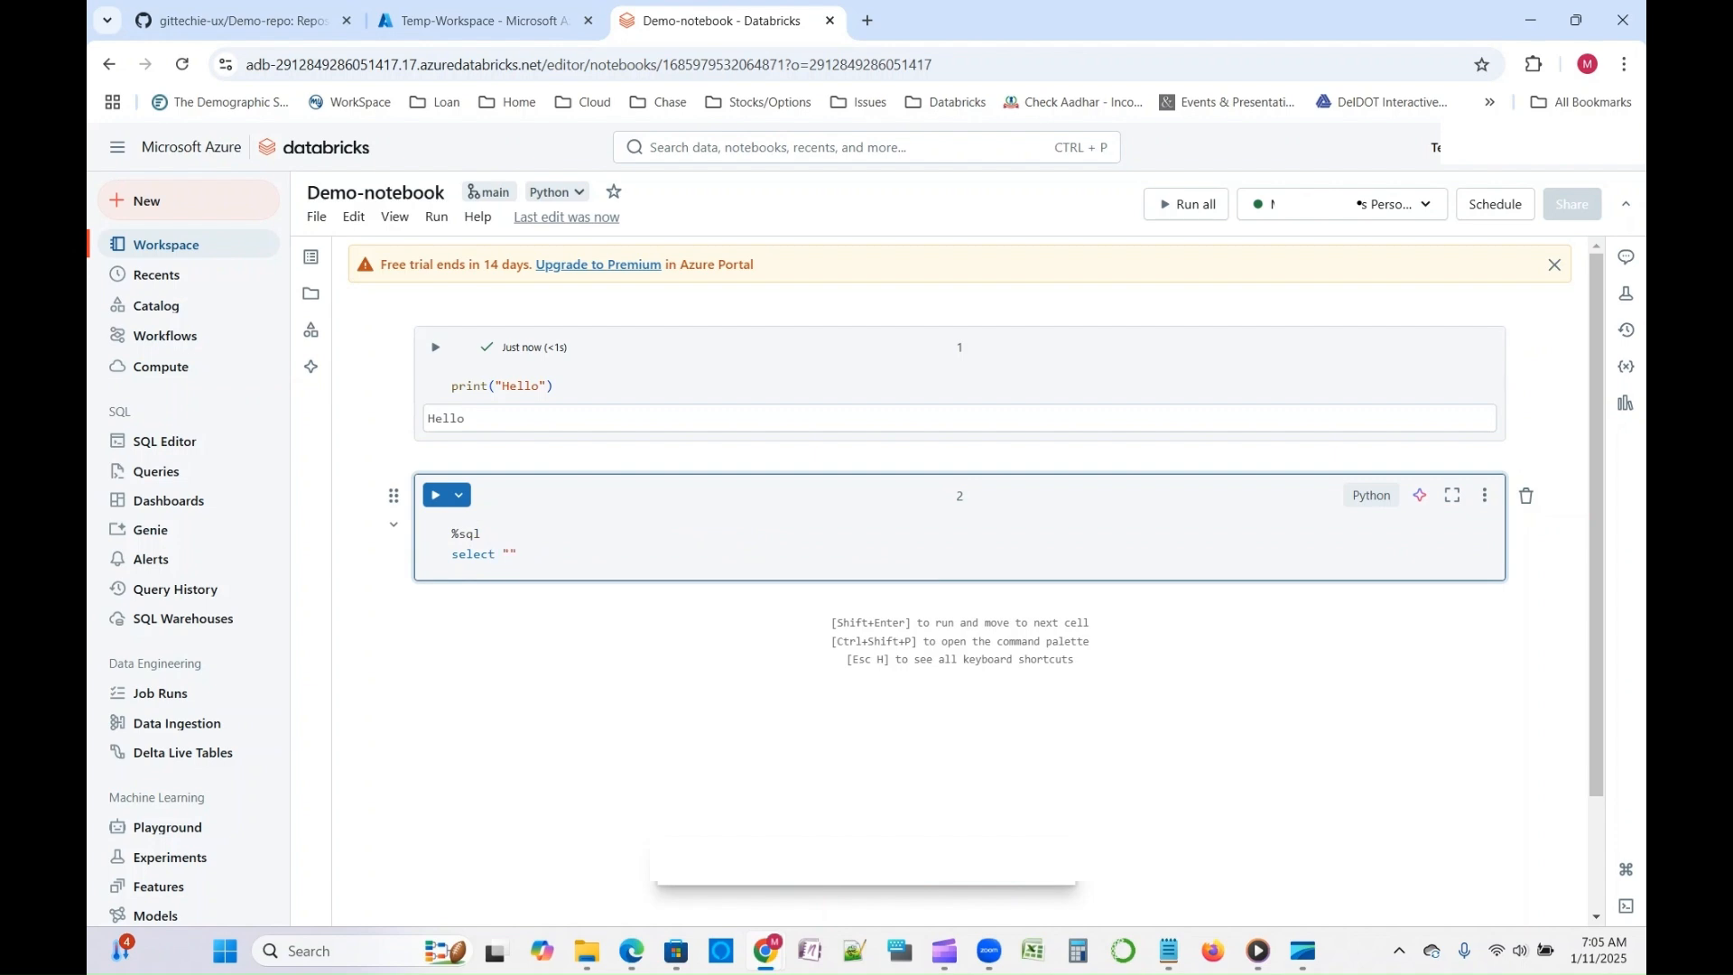
pyautogui.write('This is a select statement')
pyautogui.hotkey('ctrl', 'Return')
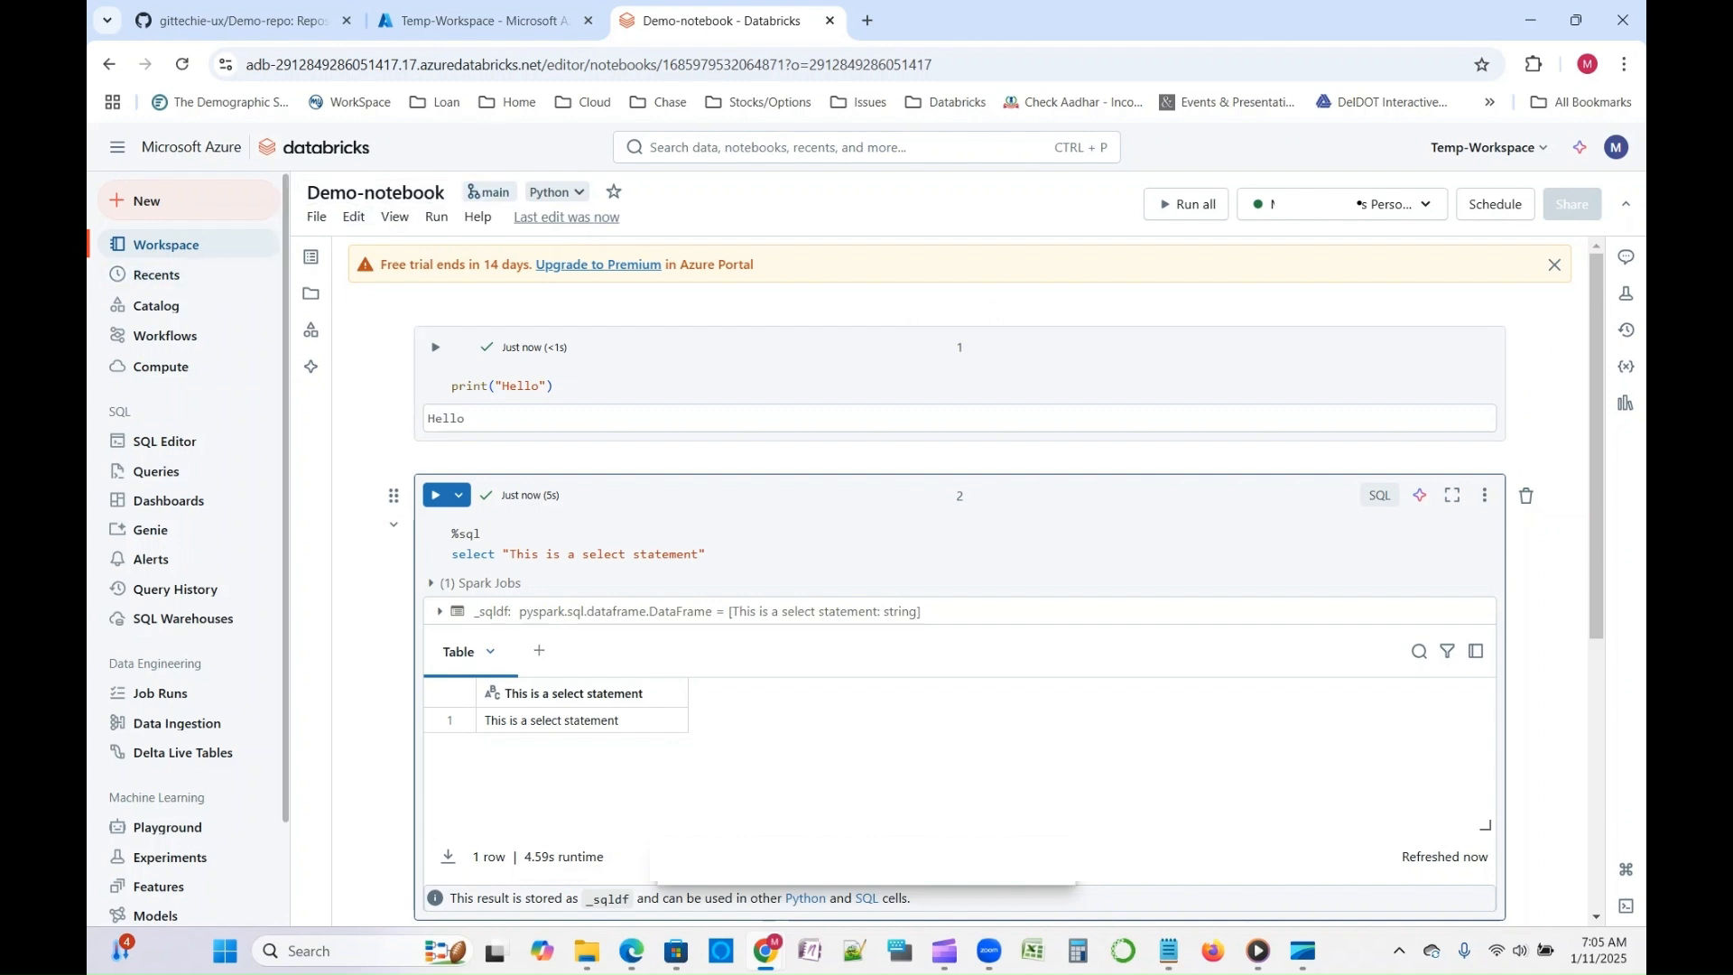
# - Open the Git Repo folder under Repos in the workspace browser and check the refreshed contents of Demo-repo on GitHub
pyautogui.click(166, 244)
pyautogui.click(395, 246)
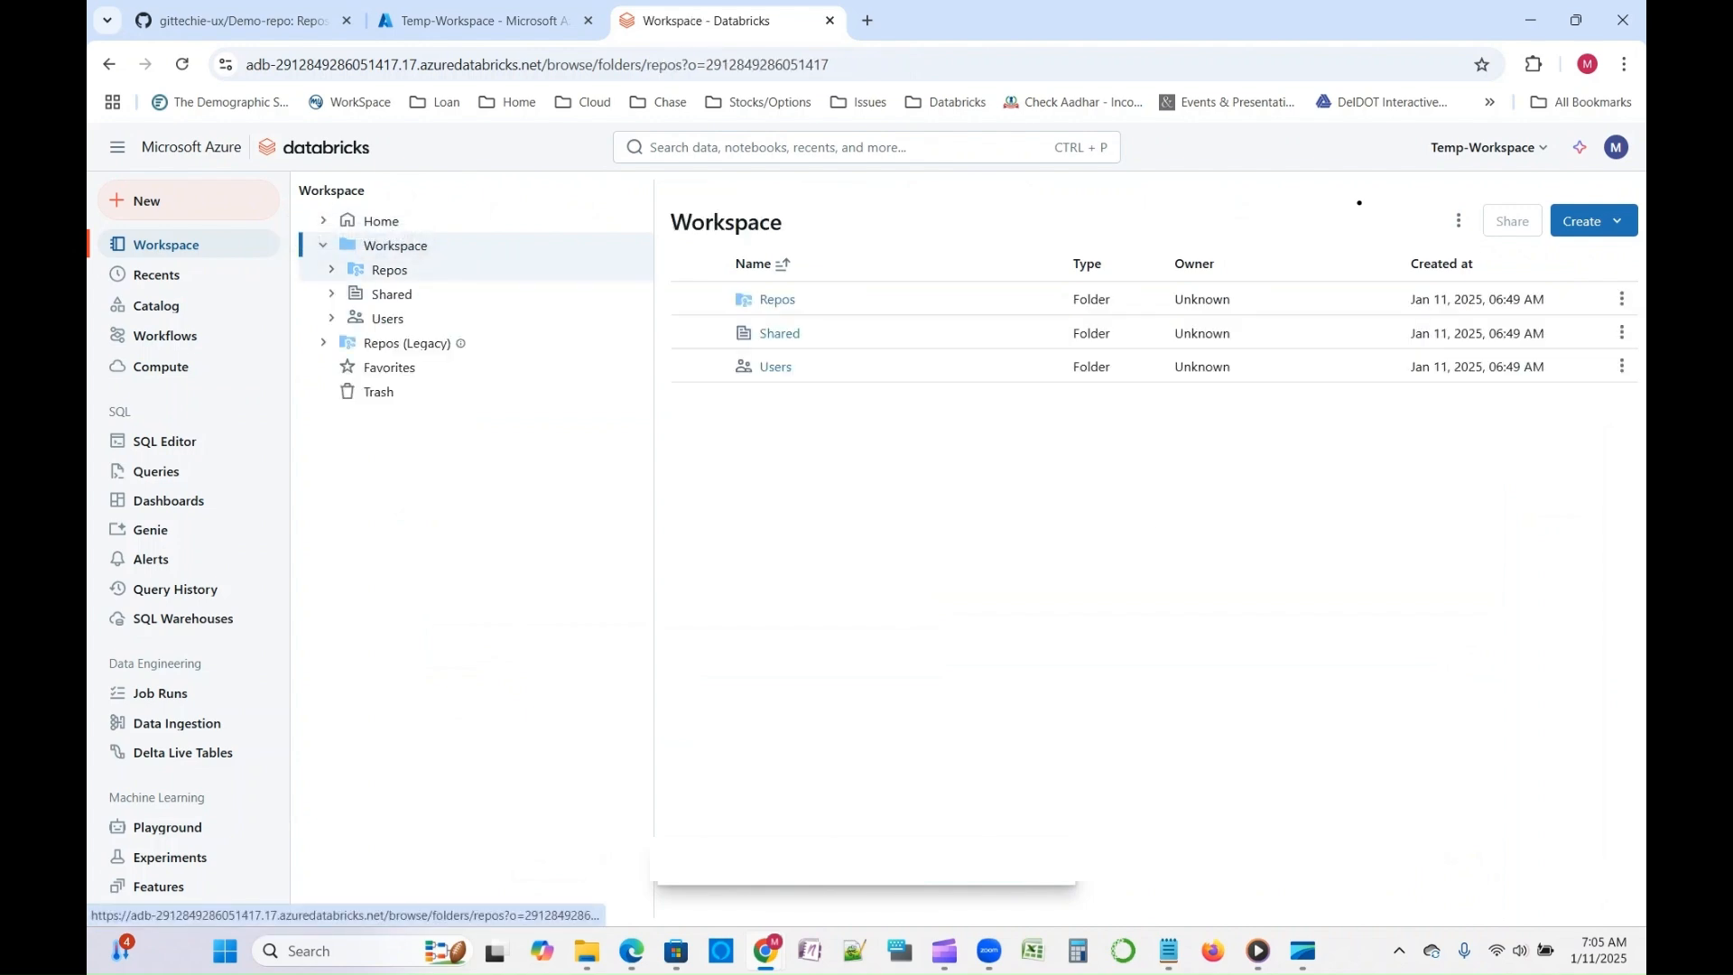
pyautogui.click(389, 270)
pyautogui.click(405, 294)
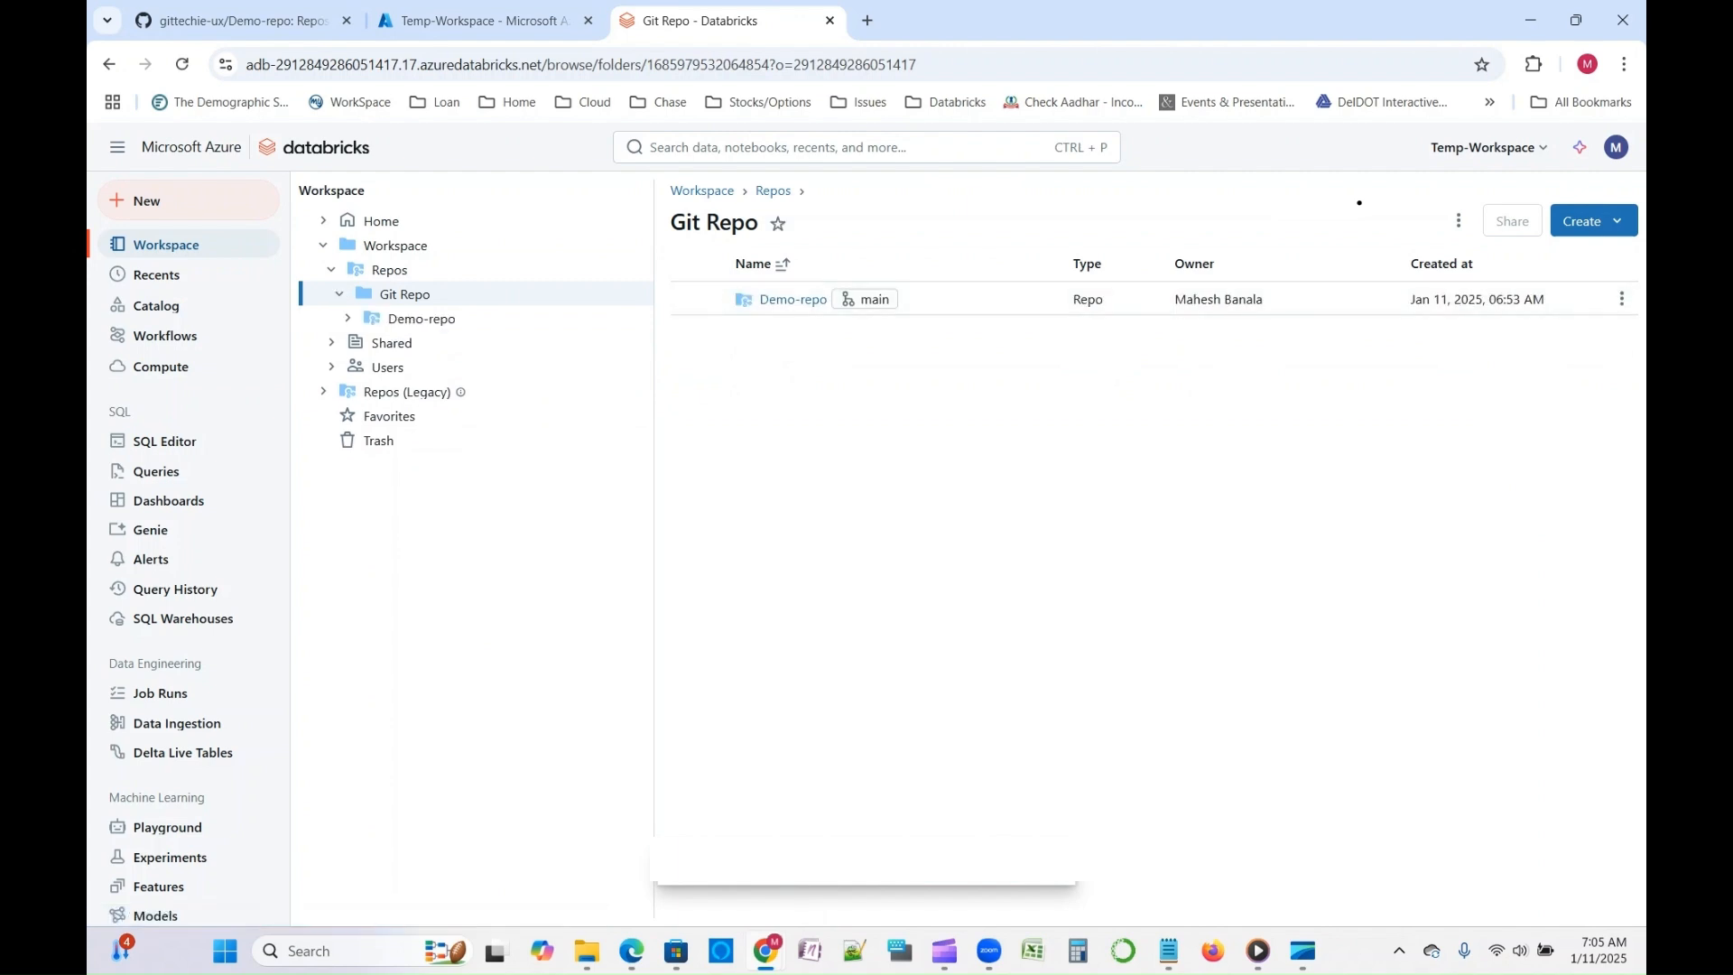
pyautogui.click(243, 21)
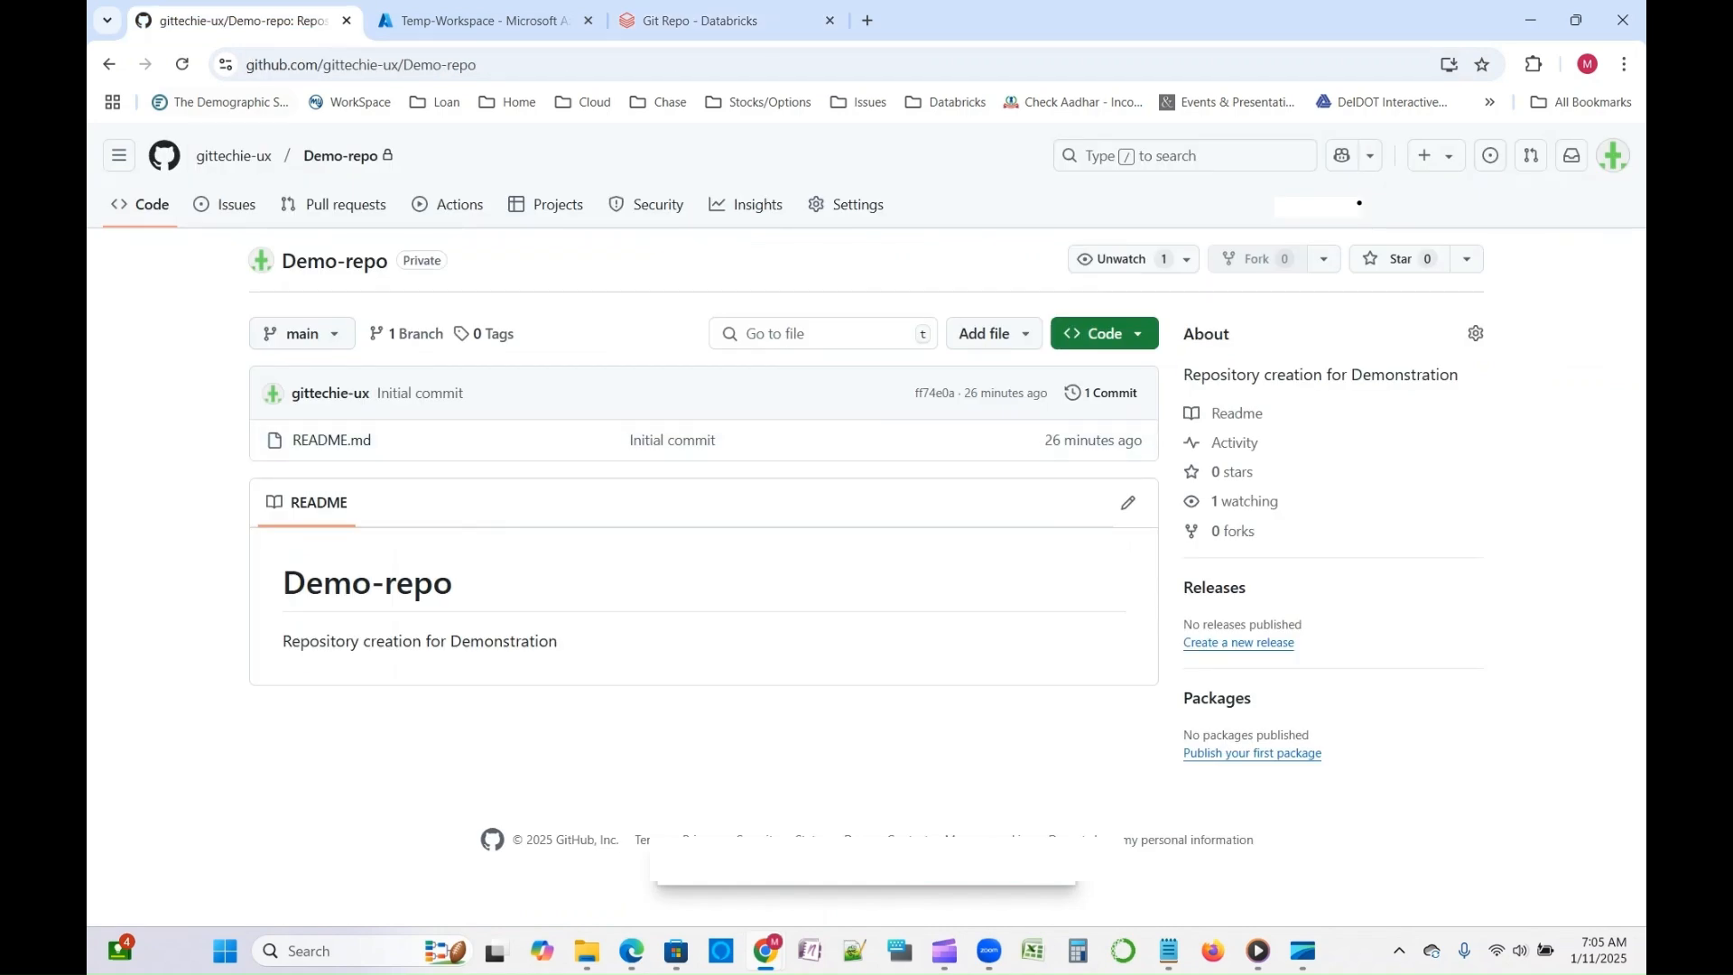
pyautogui.click(182, 65)
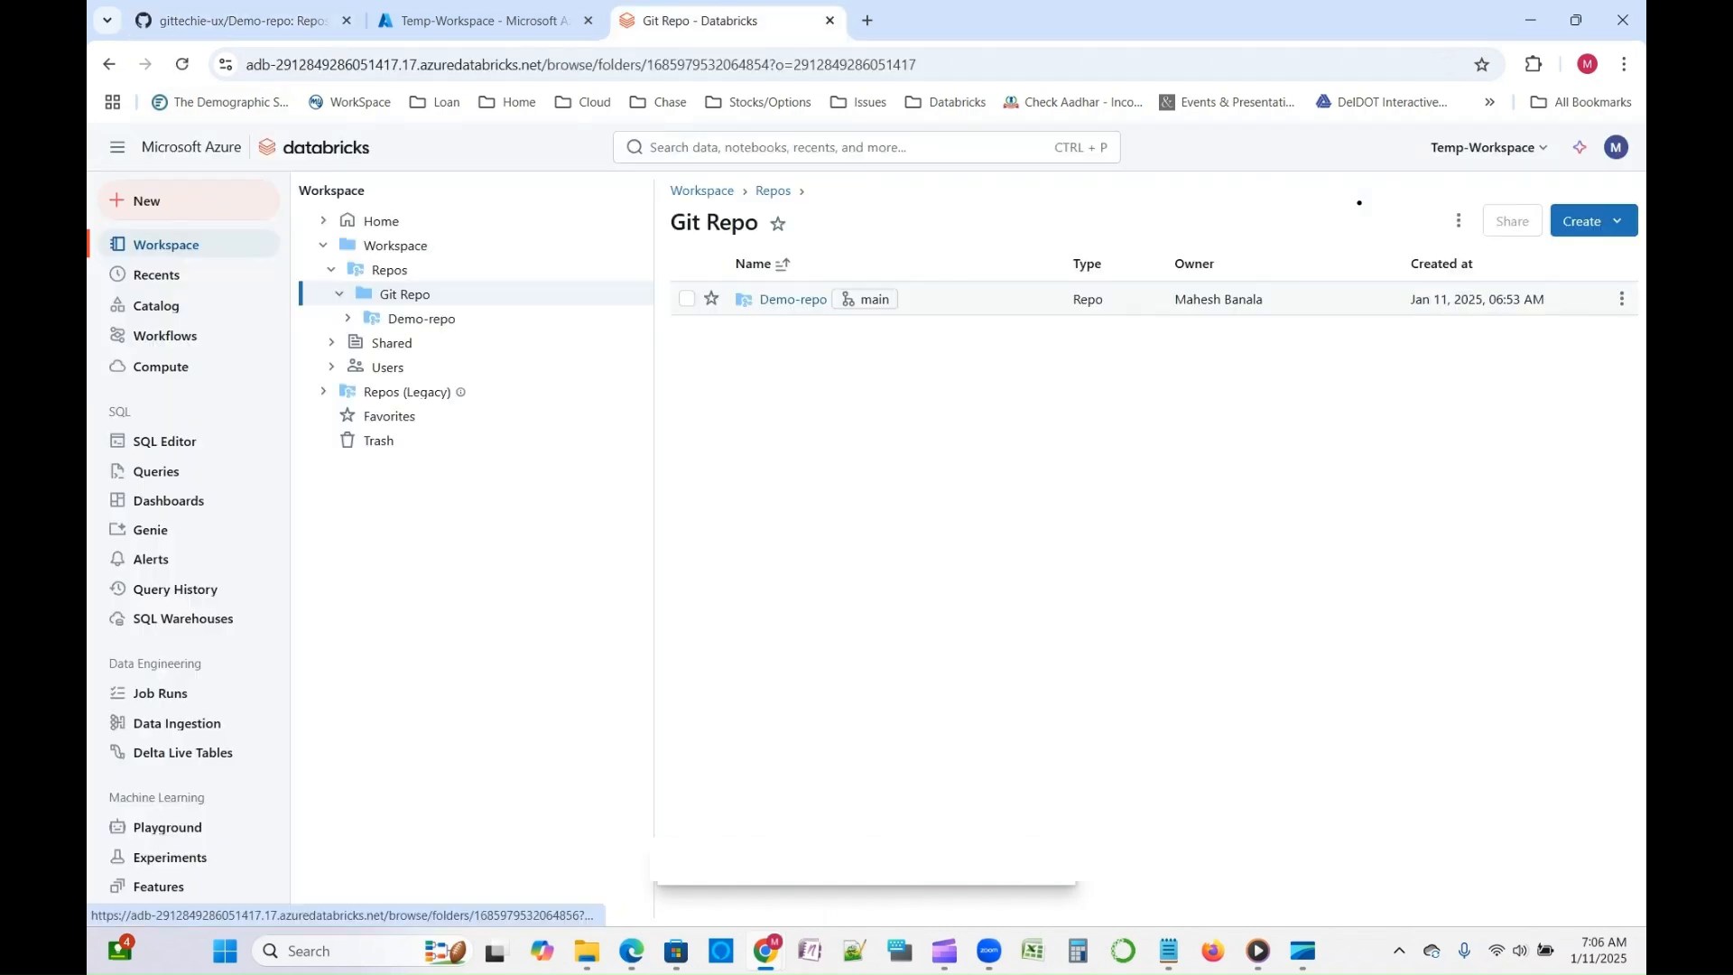
# - Commit and push the new Demo-notebook.py from Demo-repo in Databricks to the main branch with the commit message "Push"
pyautogui.click(1621, 299)
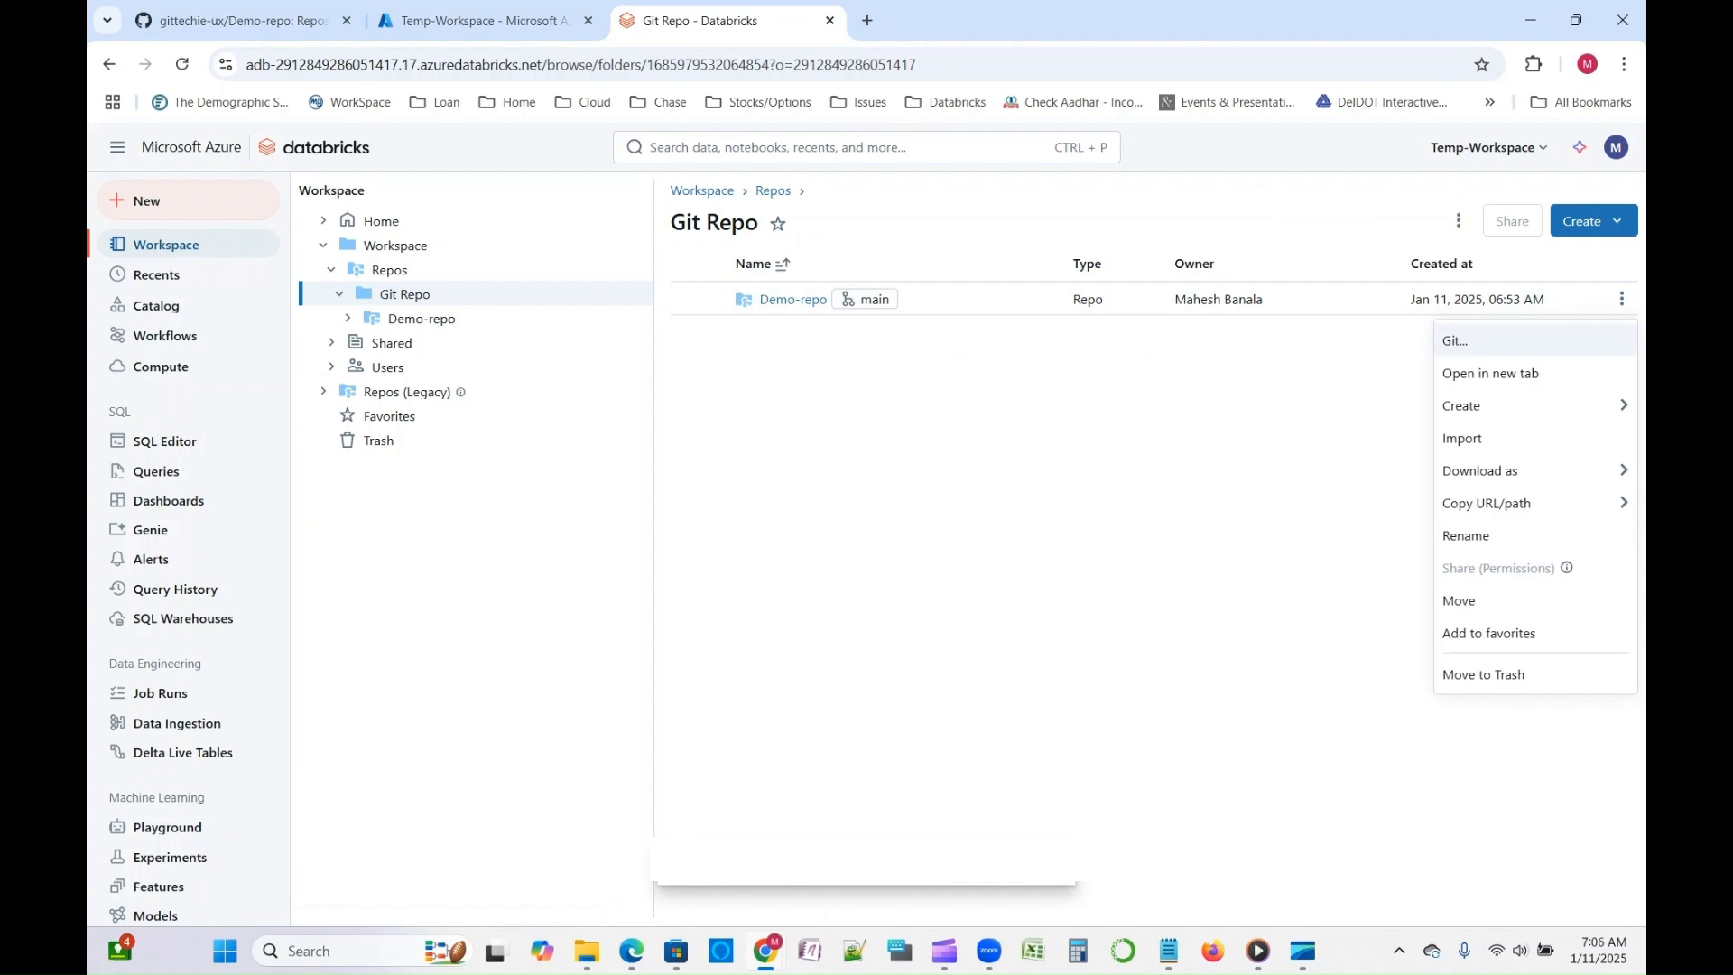
pyautogui.click(1455, 341)
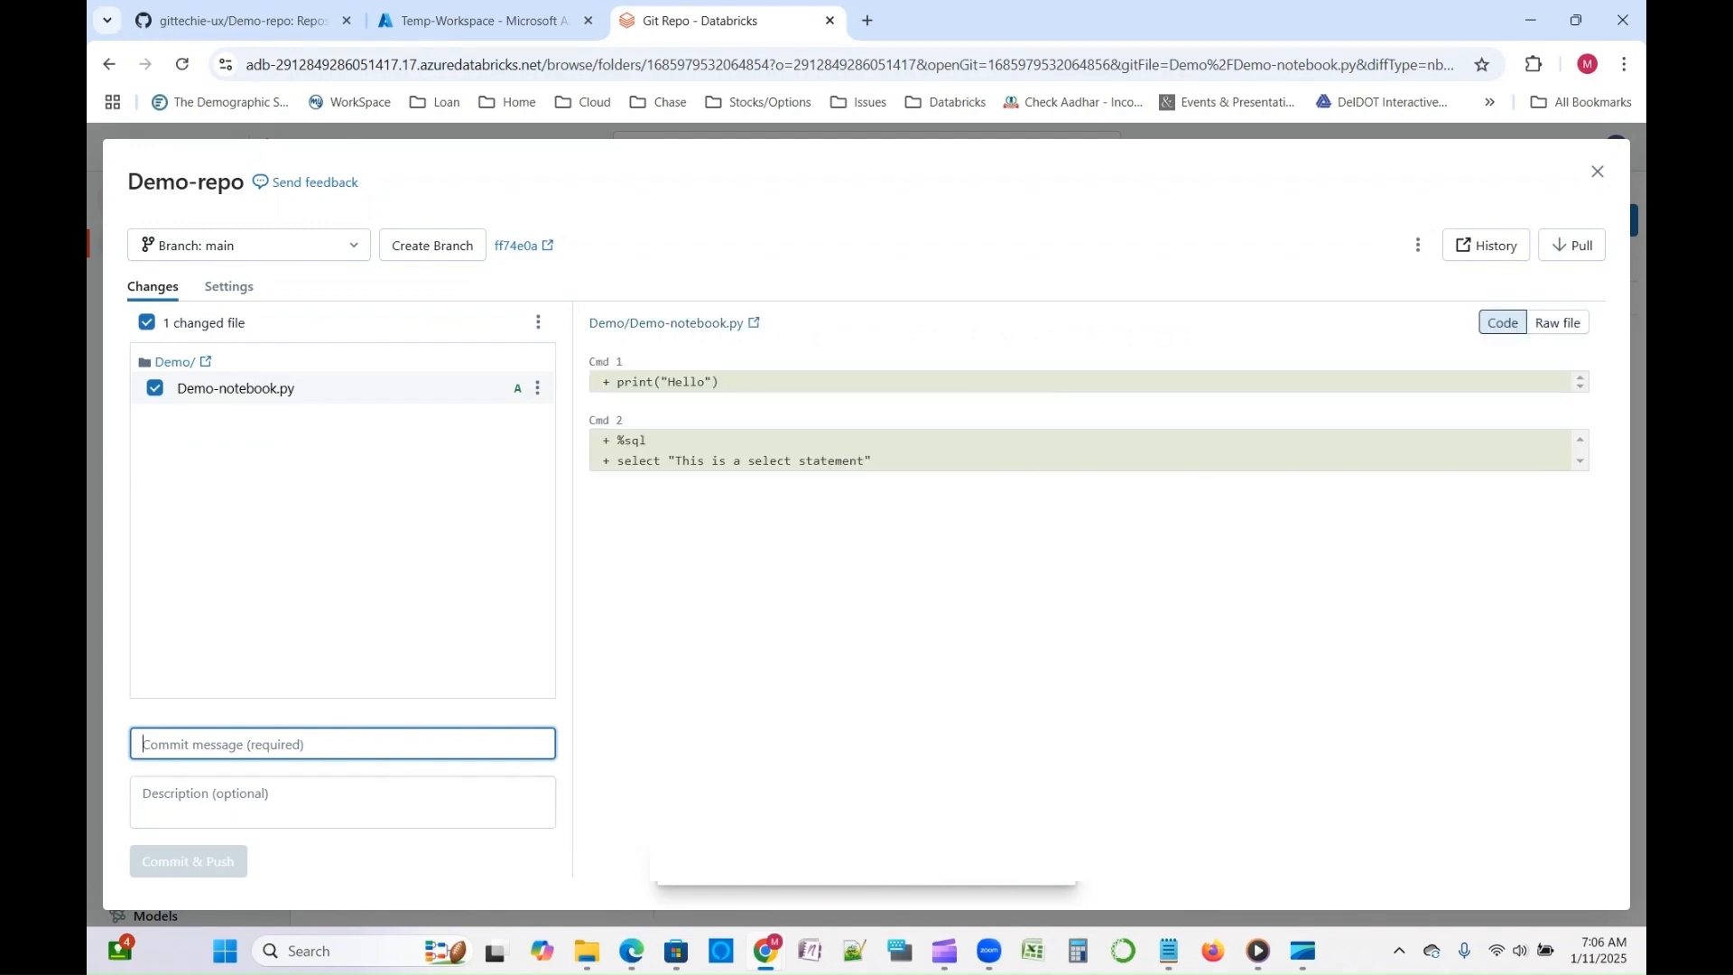
pyautogui.write('Push')
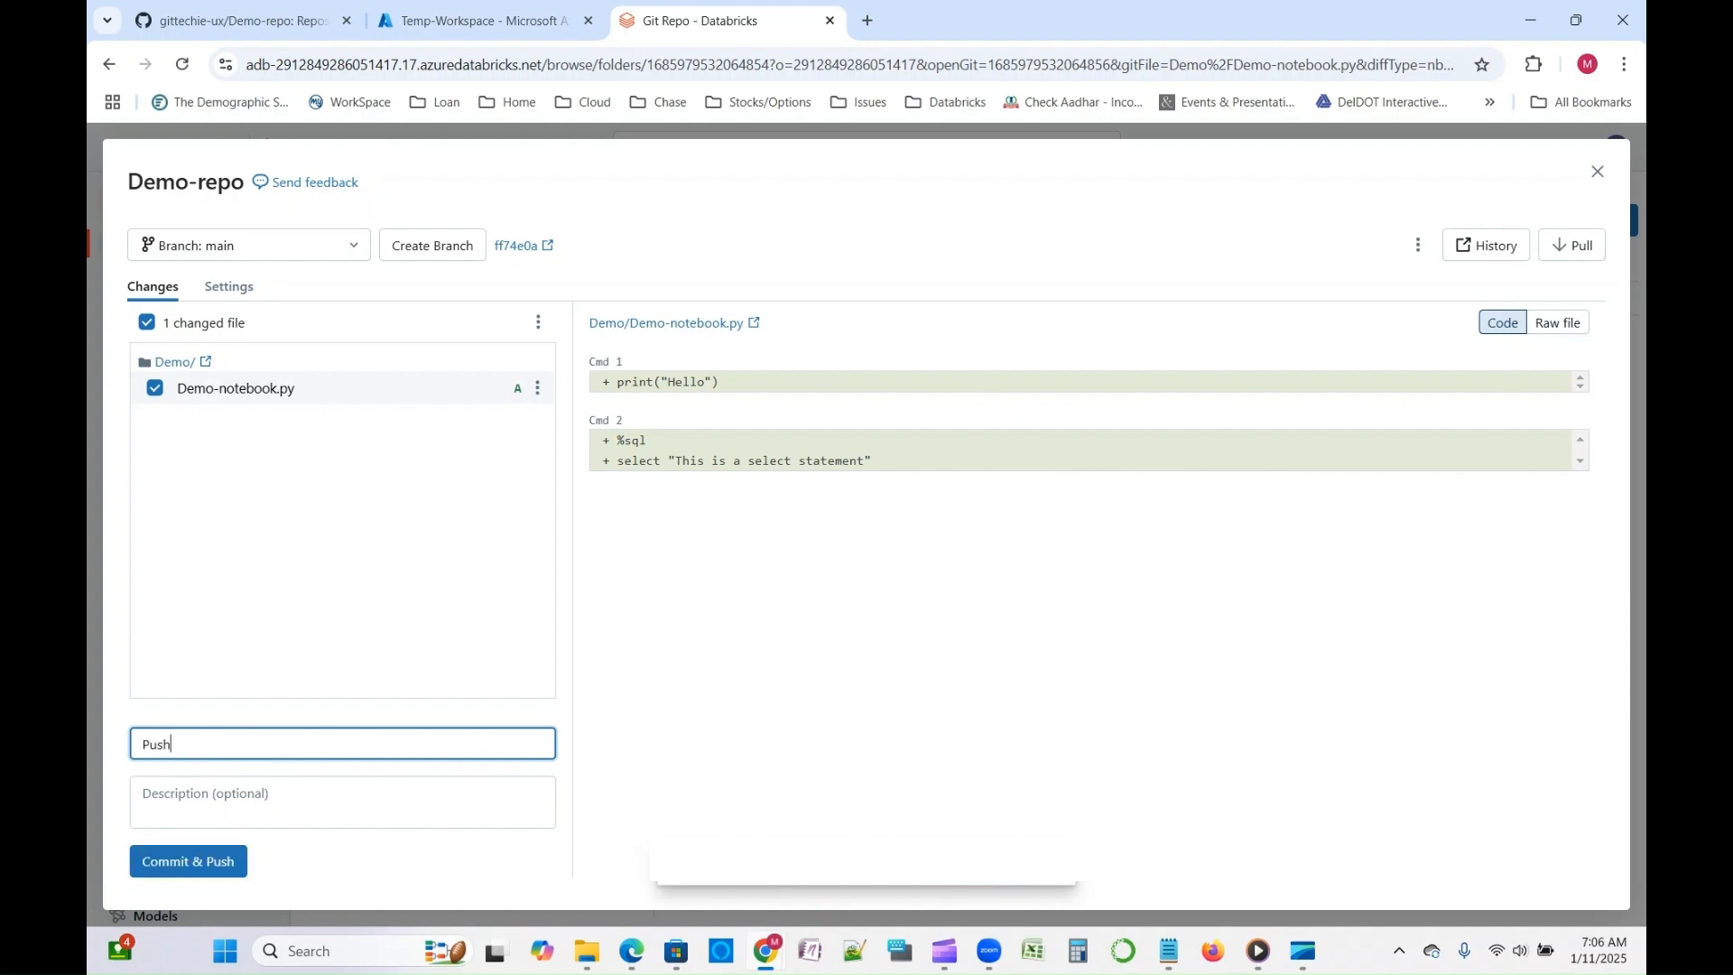
pyautogui.click(187, 862)
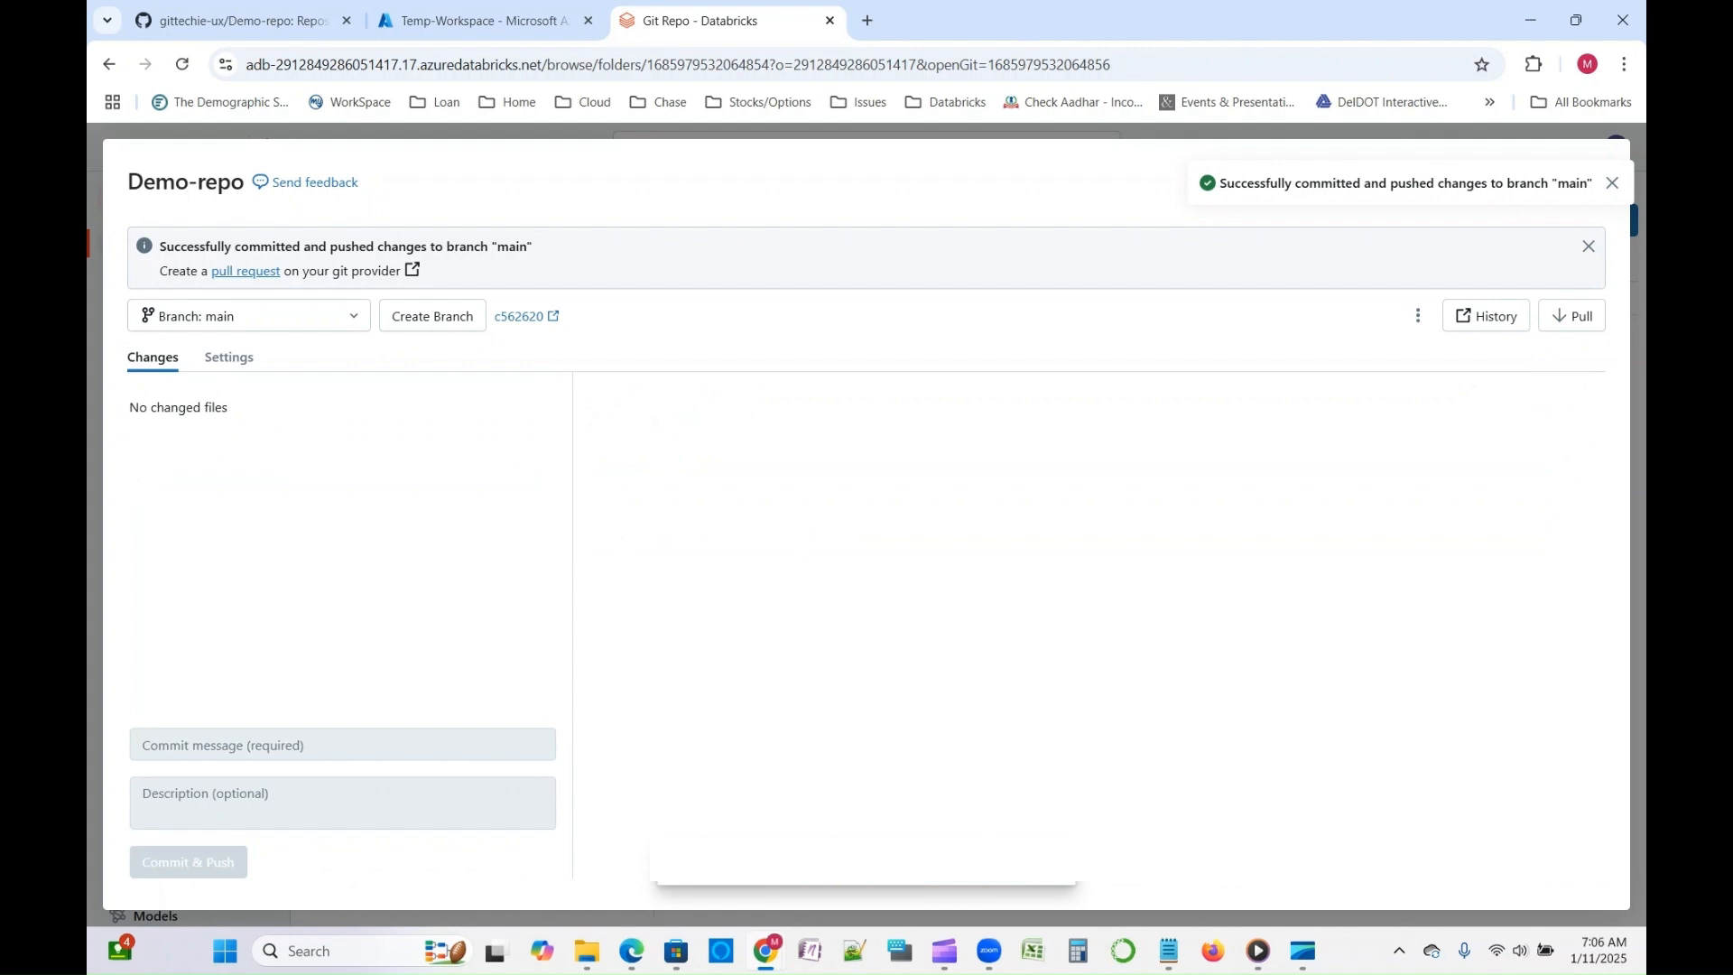
# - Refresh Demo-repo on GitHub, examine the code of Demo-notebook.py in the Demo folder, and return to Databricks
pyautogui.click(237, 20)
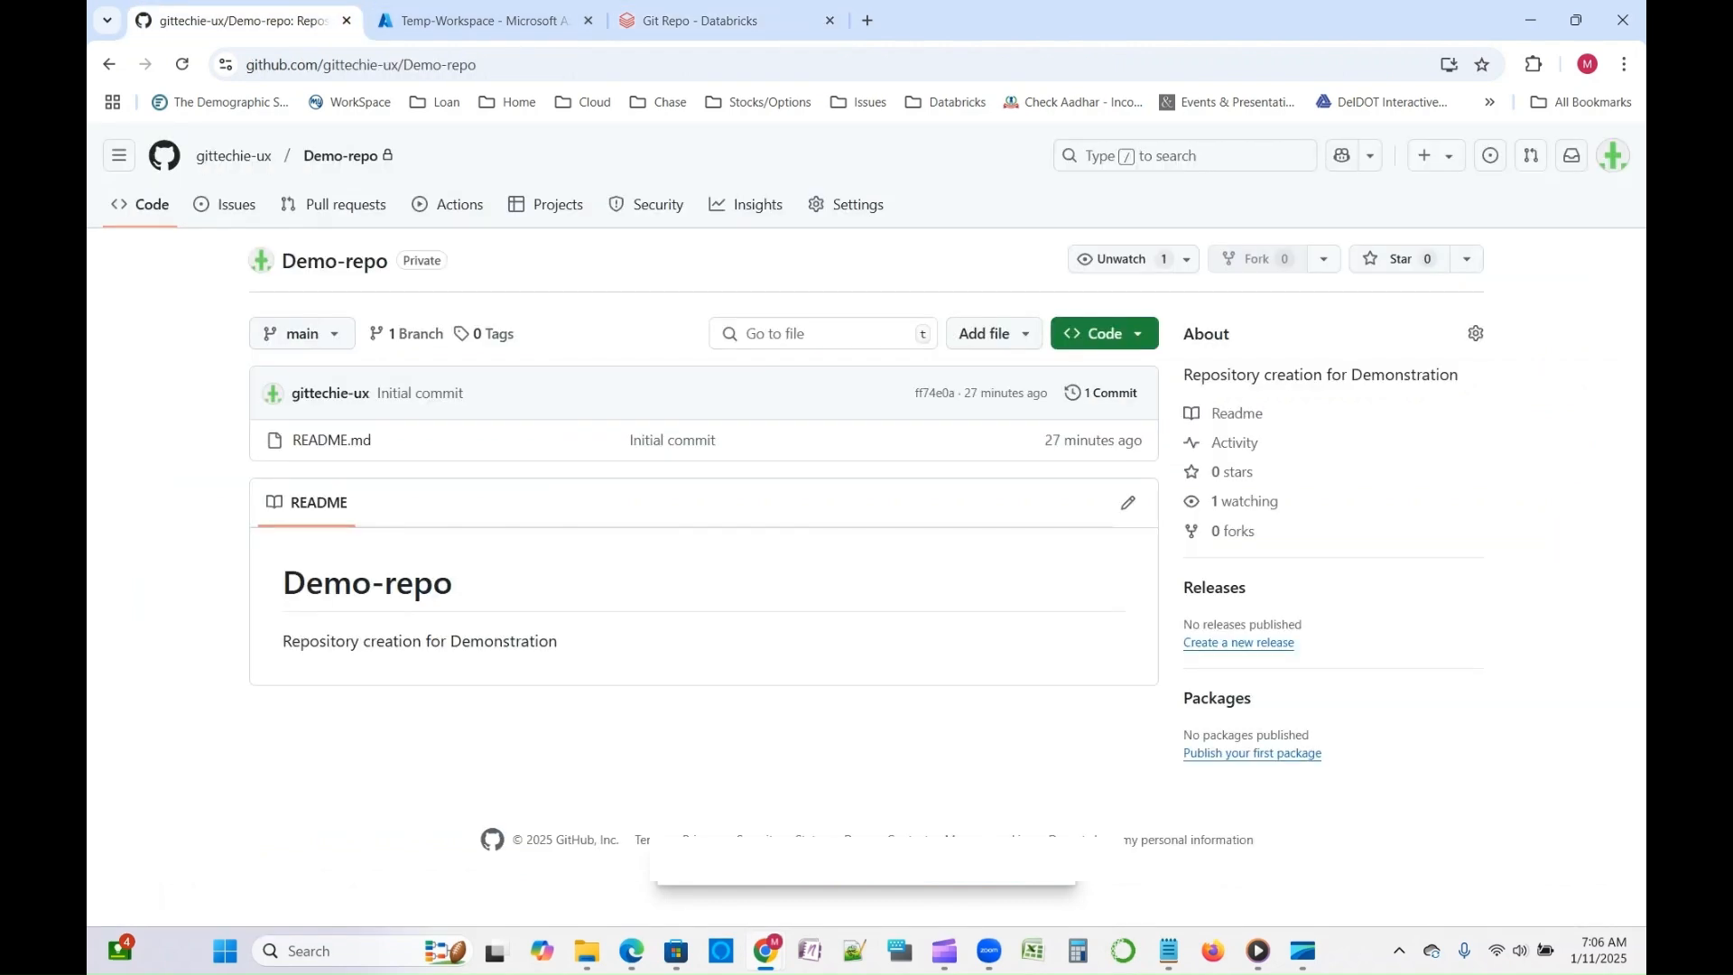
pyautogui.click(182, 64)
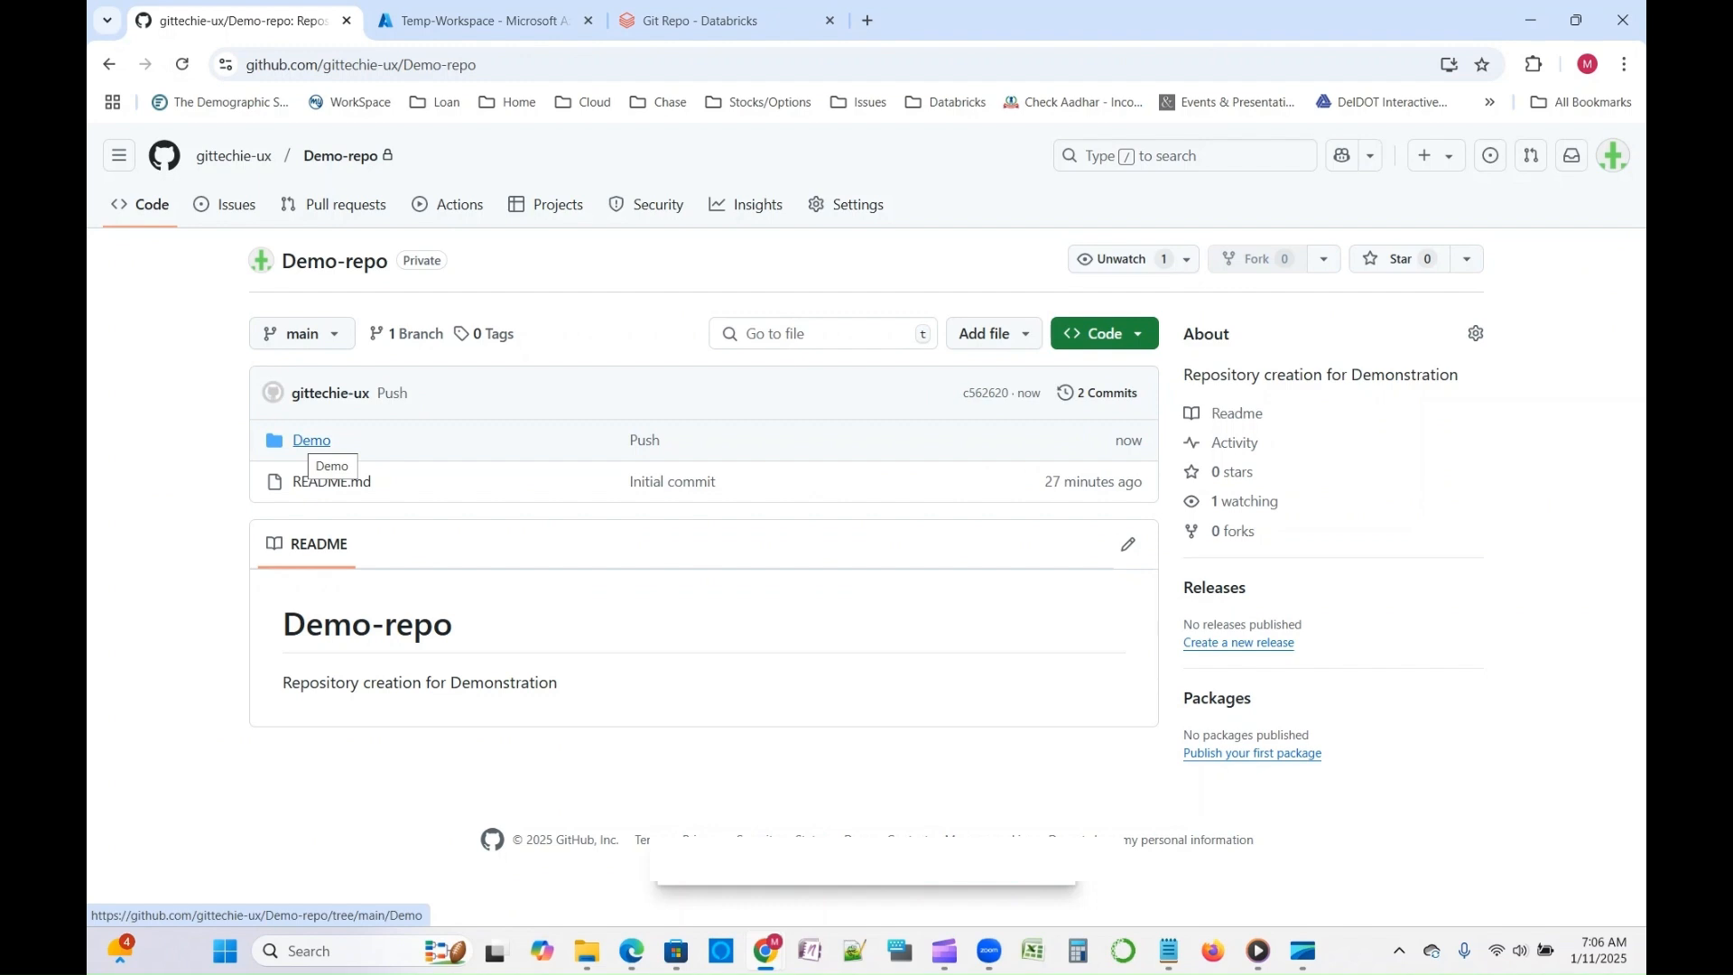
pyautogui.click(312, 440)
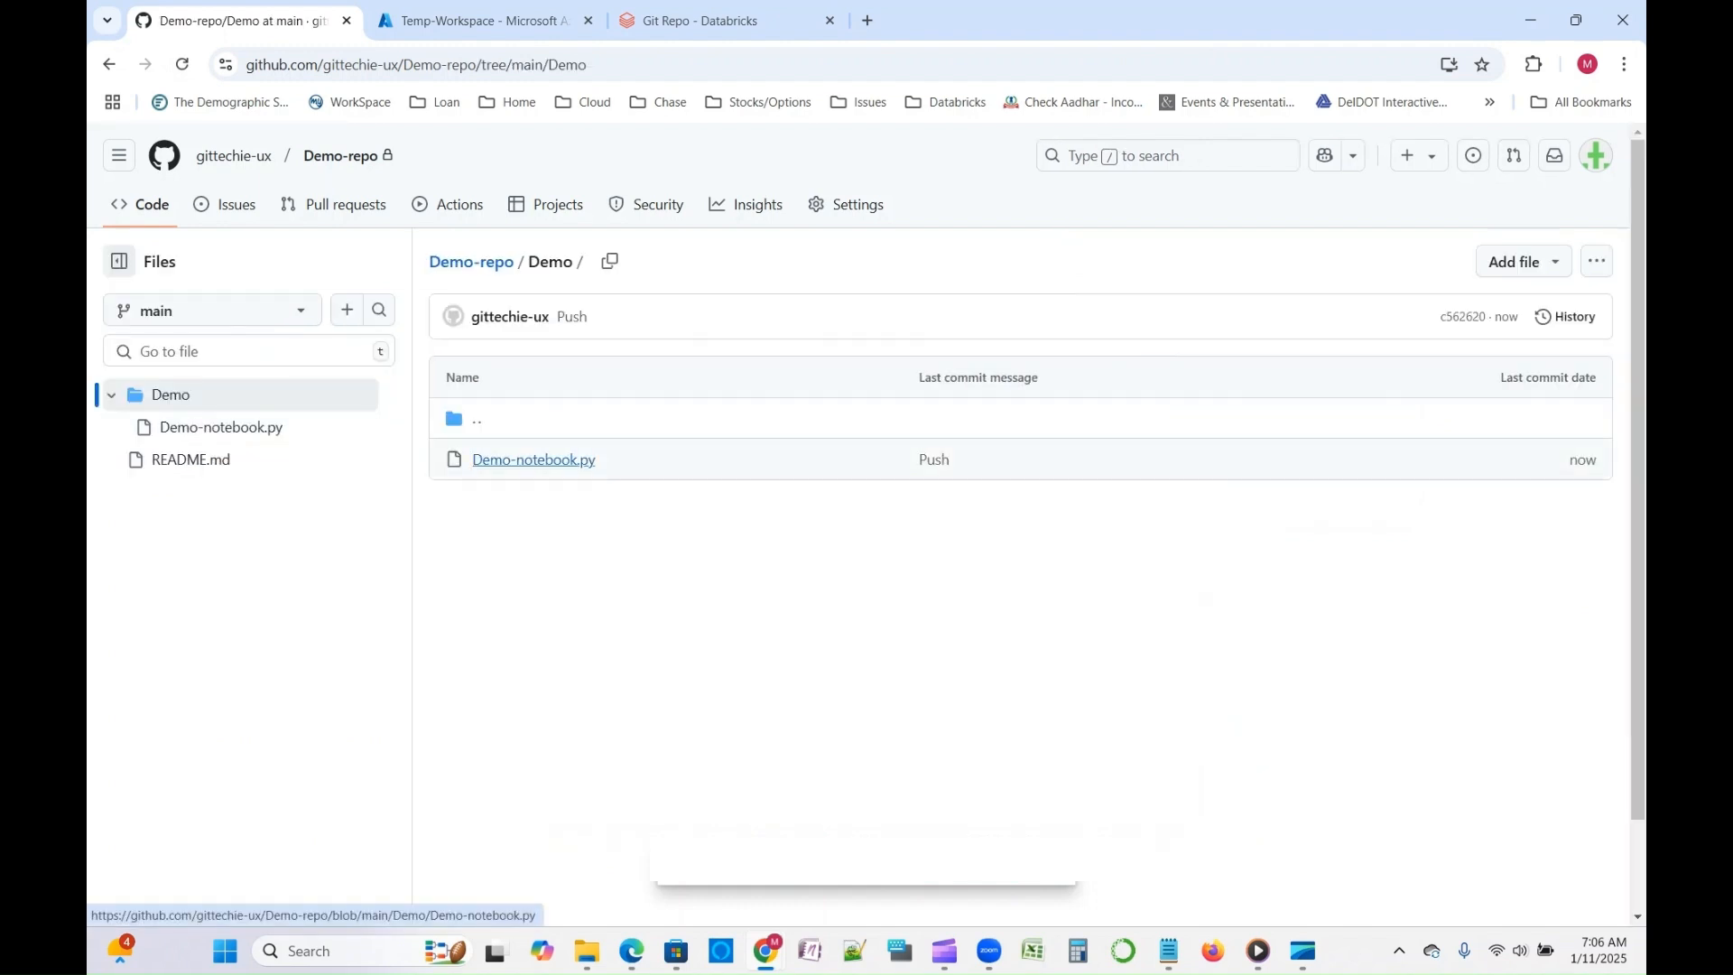
pyautogui.click(533, 460)
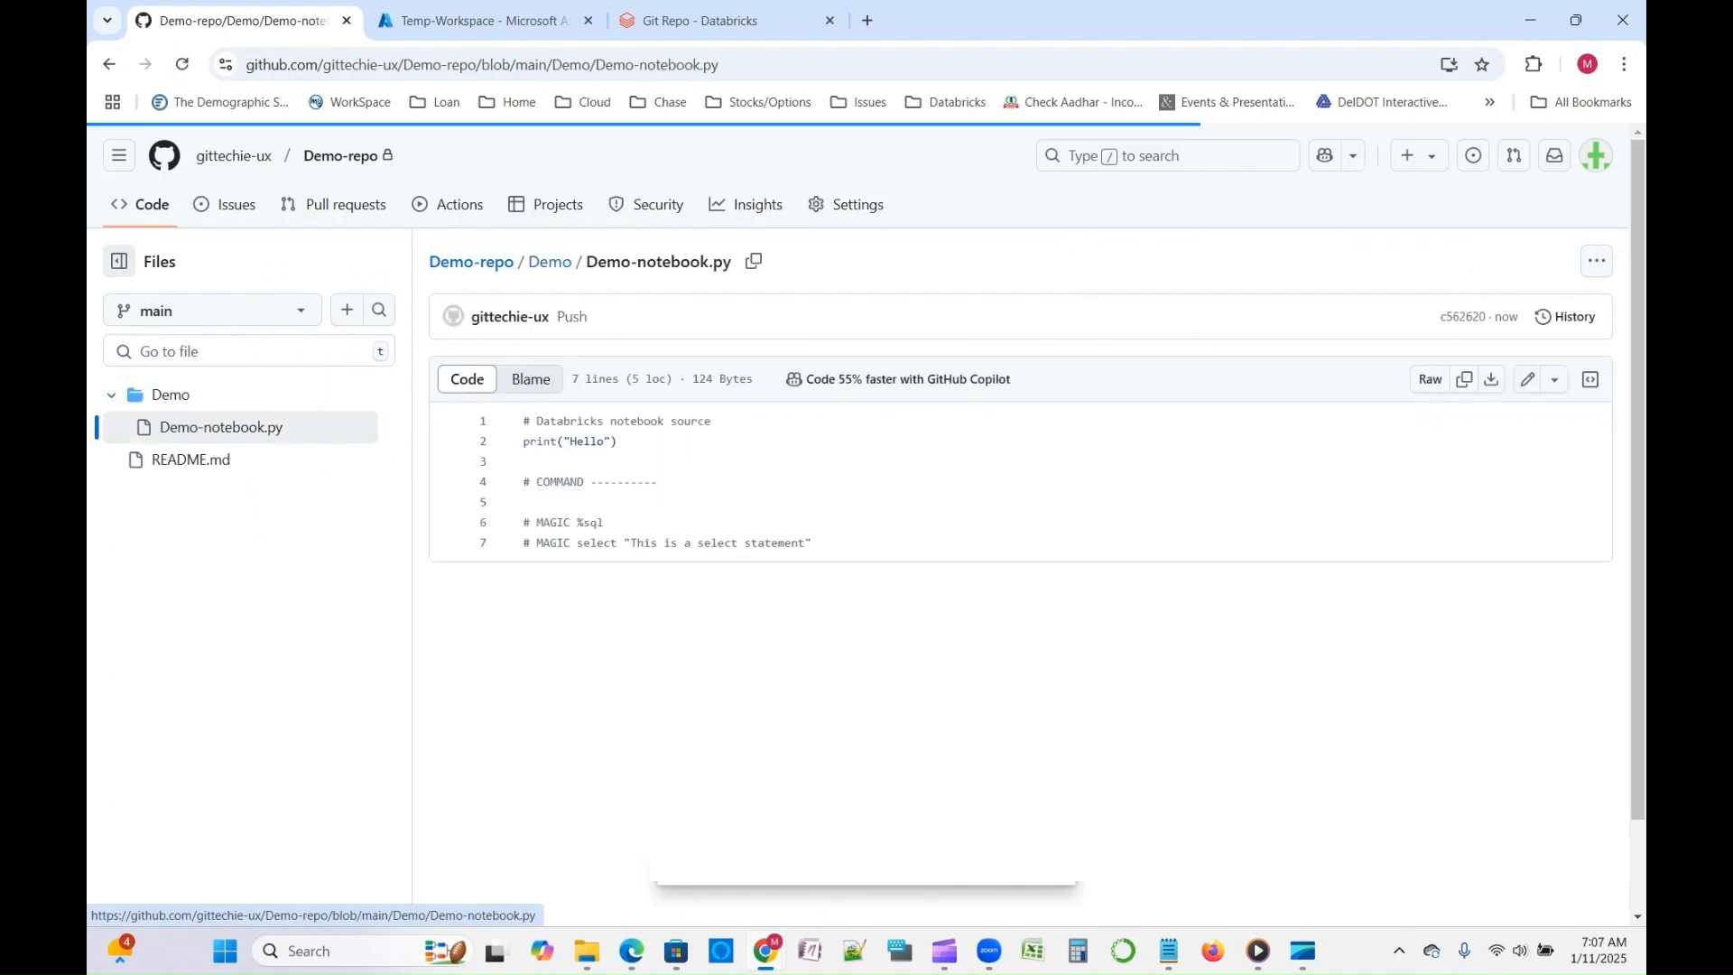
pyautogui.moveTo(543, 441); pyautogui.dragTo(620, 443)
pyautogui.moveTo(537, 523); pyautogui.dragTo(800, 543)
pyautogui.click(814, 544)
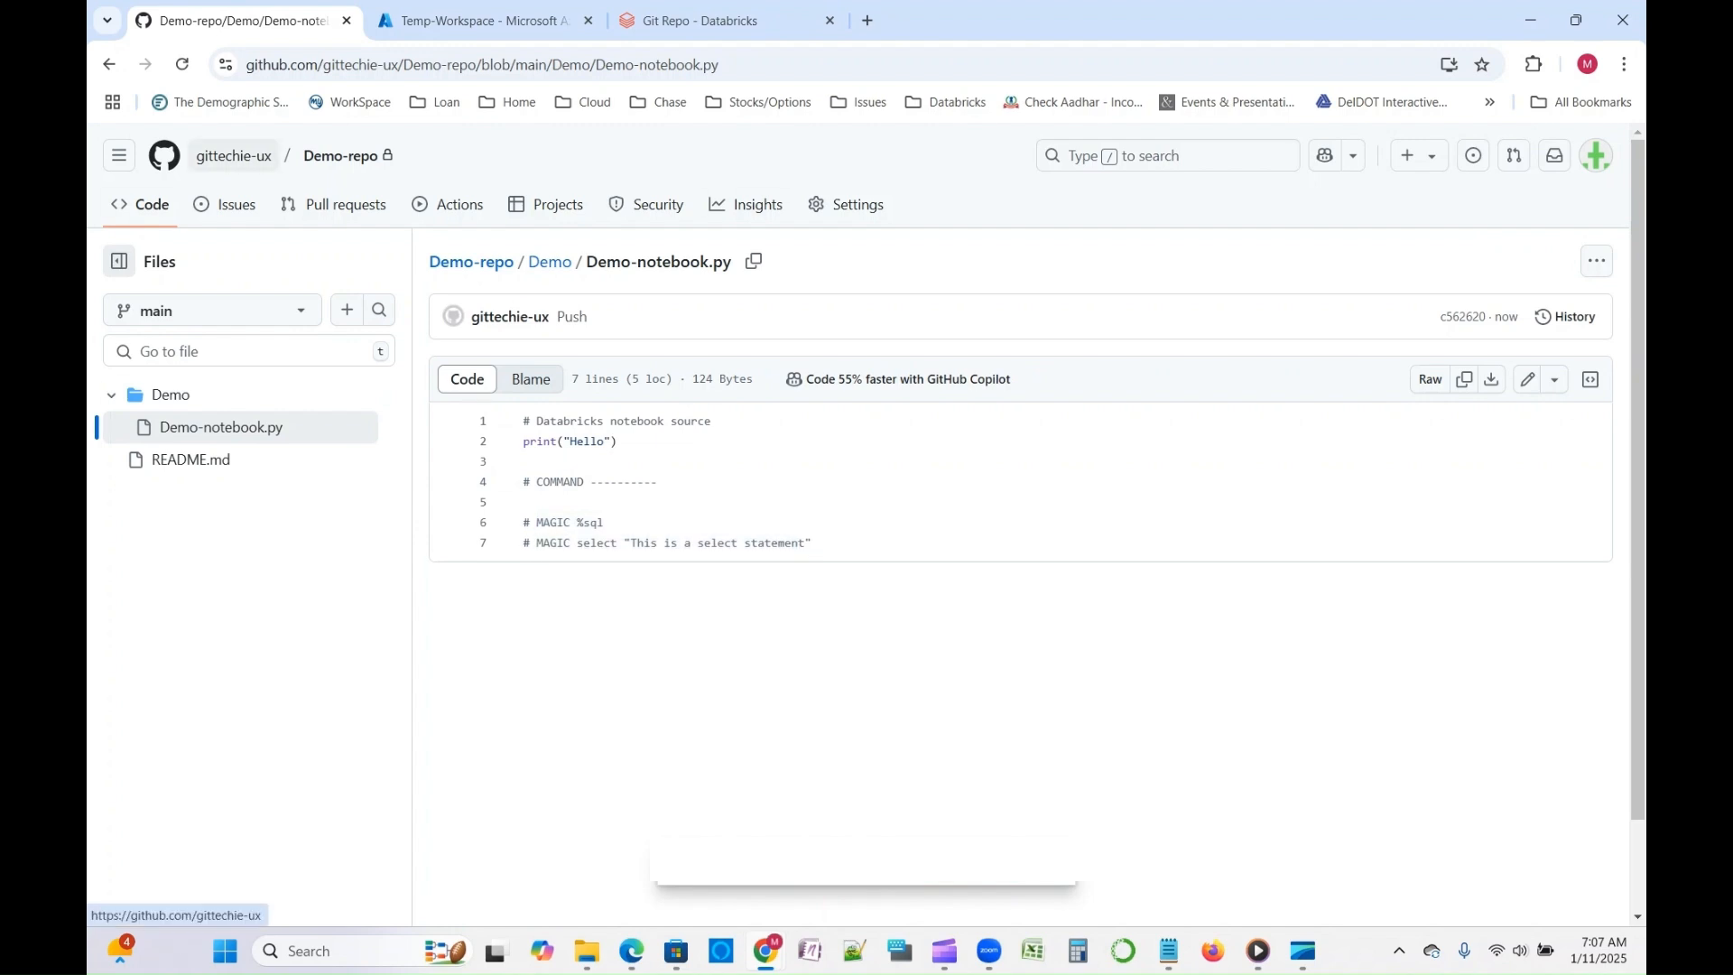
pyautogui.moveTo(232, 160)
pyautogui.click(700, 20)
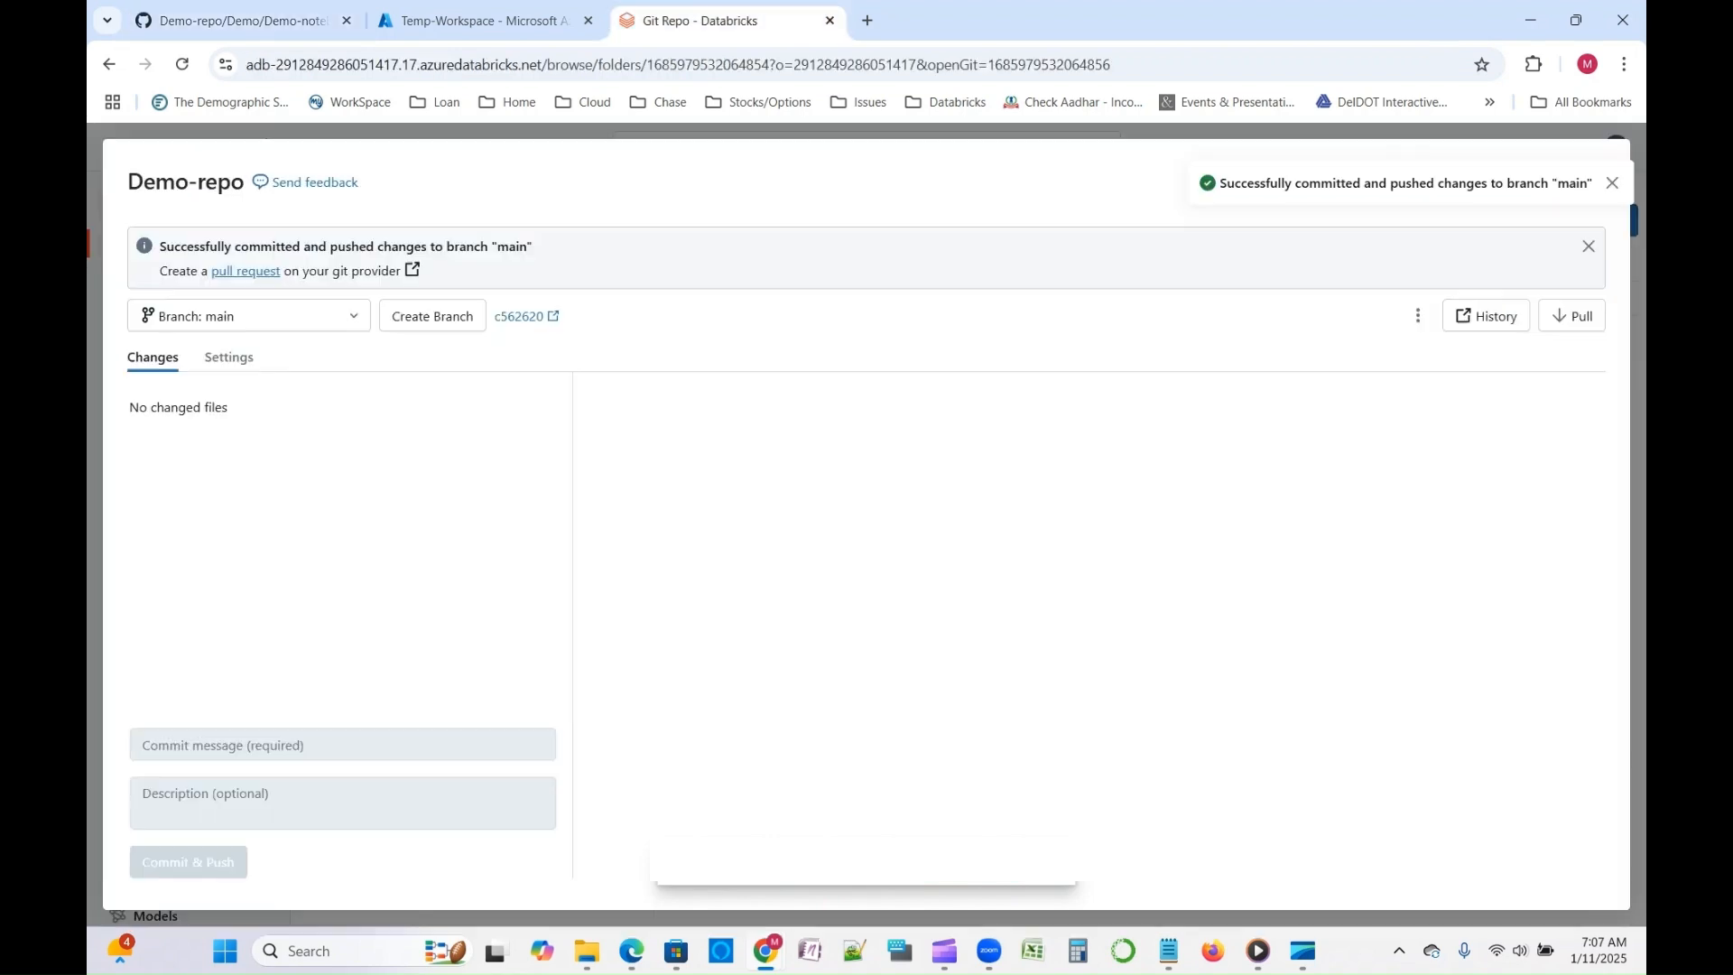